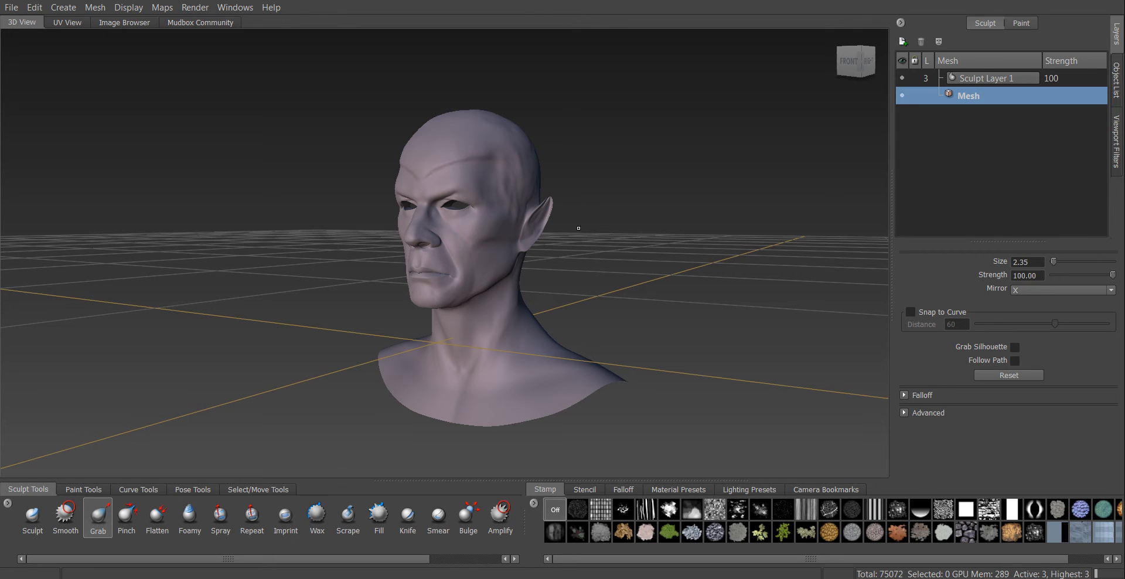
Hide Sculpt Layer 1 so only the base mesh of the head is displayed
alt+drag(552, 265, 597, 246)
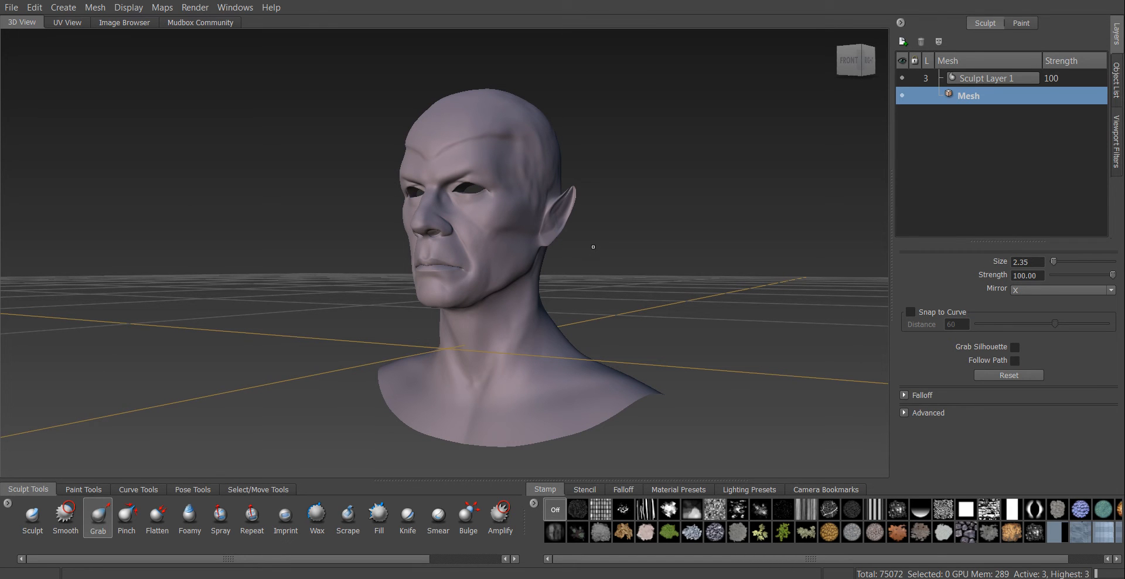
alt+drag(554, 257, 617, 238)
click(902, 78)
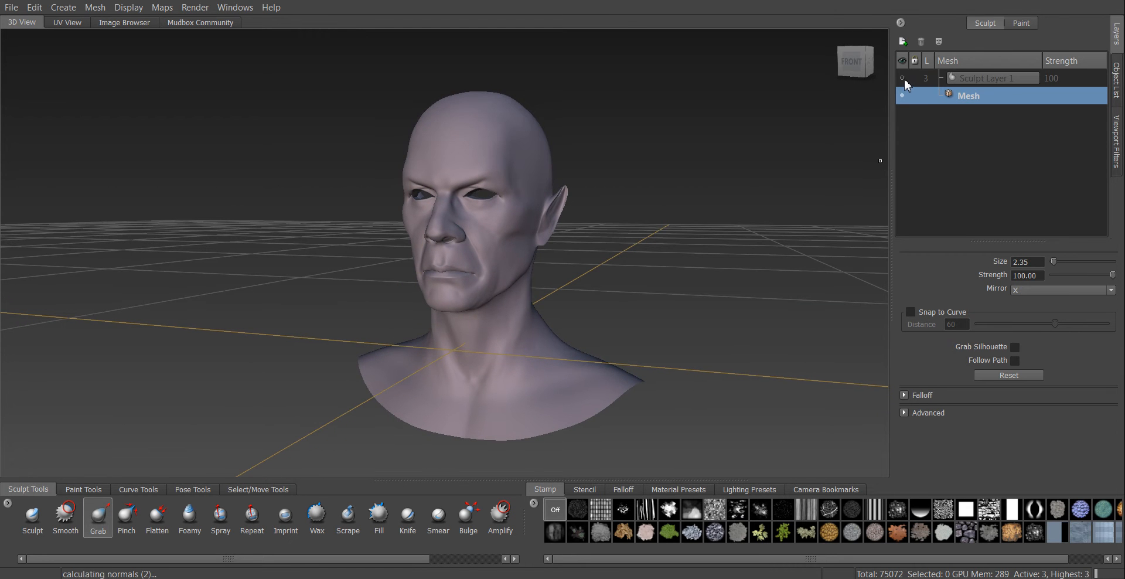
mouse_move(545, 234)
alt+mouse_down()
mouse_move(493, 232)
mouse_move(552, 236)
alt+mouse_up()
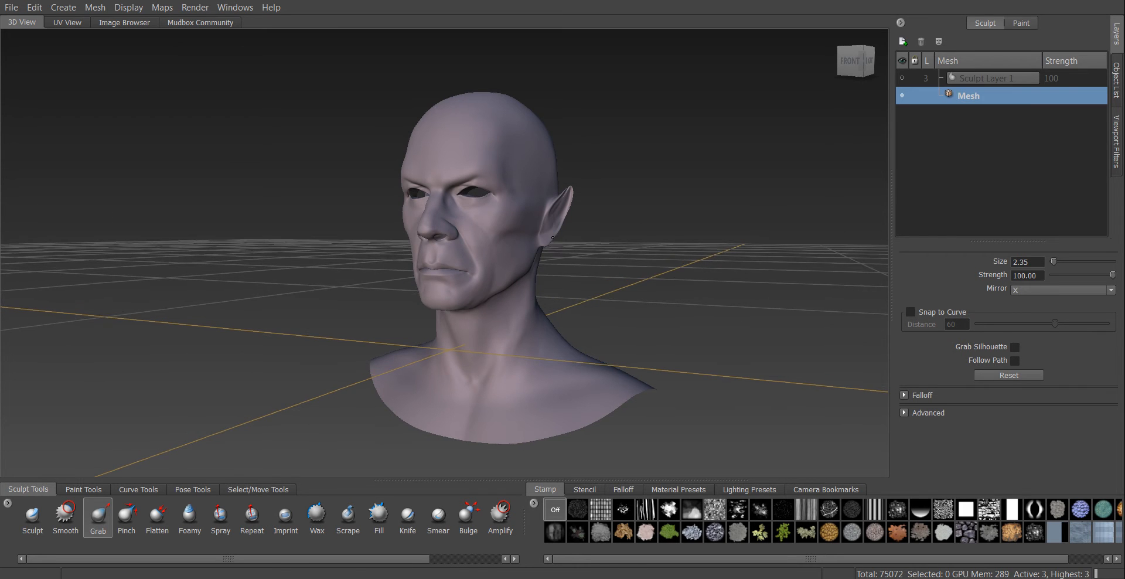
Examine the base head's overall form from front and three-quarter views, including the face, ear and neck
alt+drag(495, 223, 513, 210)
alt+right_drag(504, 200, 648, 218)
alt+middle_drag(637, 153, 602, 205)
alt+drag(602, 205, 590, 203)
alt+right_drag(592, 203, 657, 228)
alt+drag(658, 227, 583, 234)
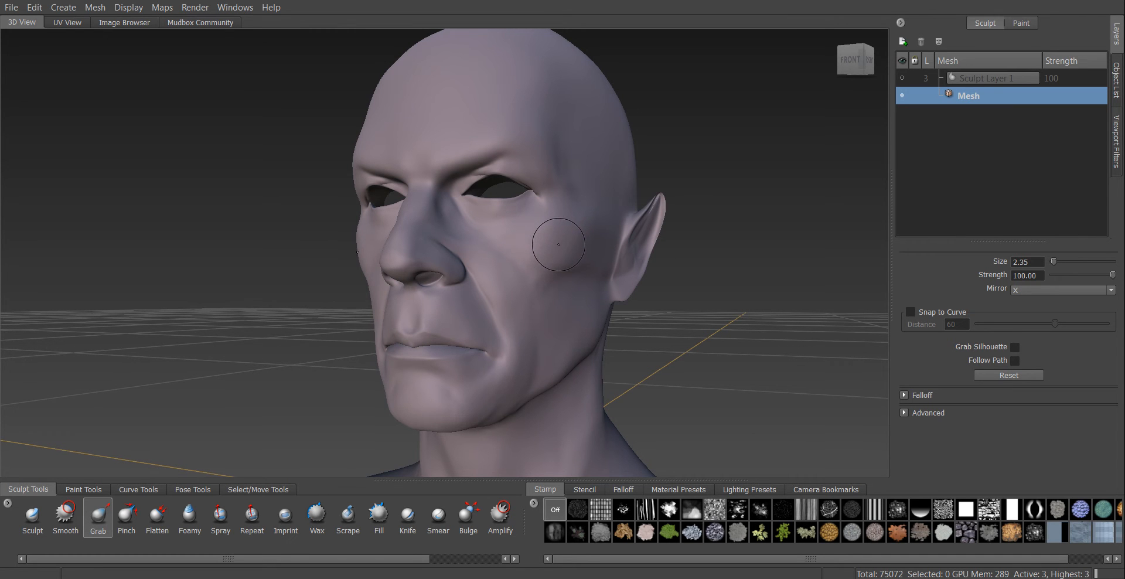
alt+drag(558, 244, 539, 251)
scroll(545, 246, down, 3)
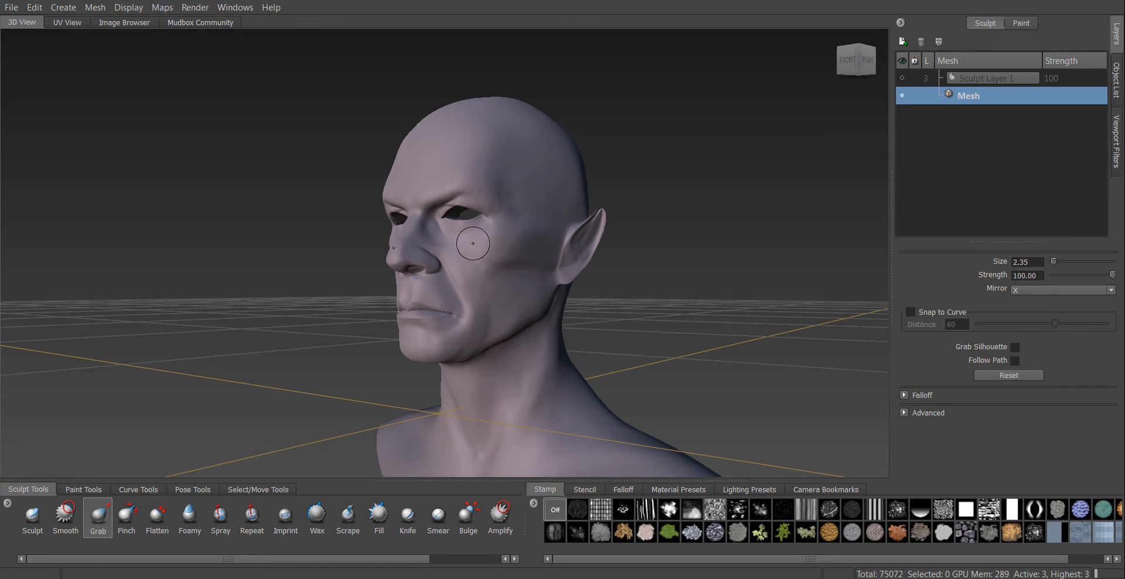
mouse_move(452, 244)
alt+mouse_down()
mouse_move(543, 253)
mouse_move(504, 235)
mouse_move(541, 217)
alt+mouse_up()
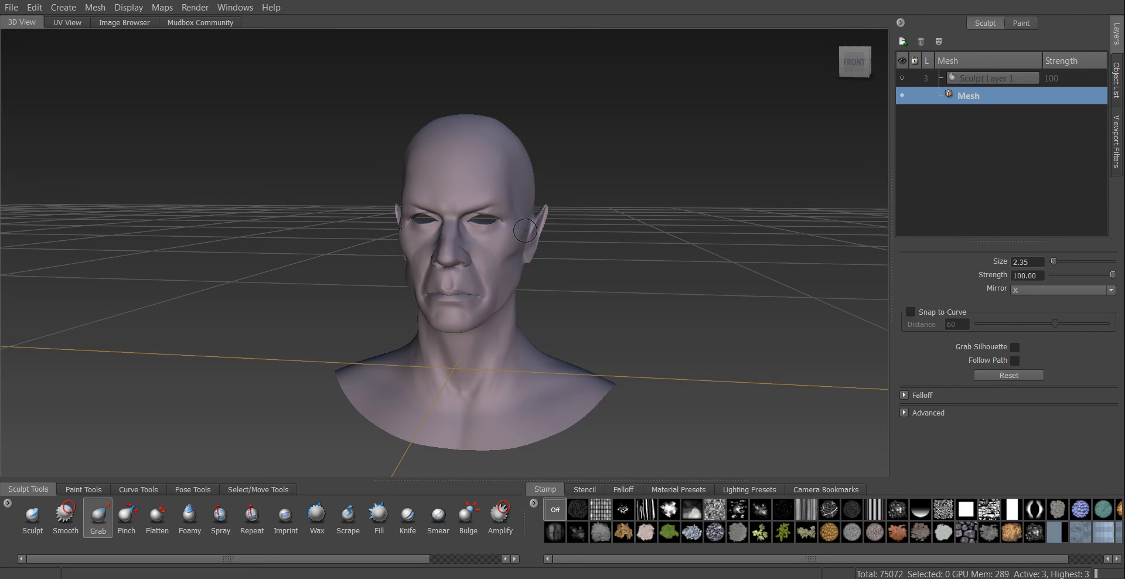
alt+drag(521, 268, 497, 285)
alt+right_drag(499, 278, 579, 224)
alt+drag(493, 240, 512, 253)
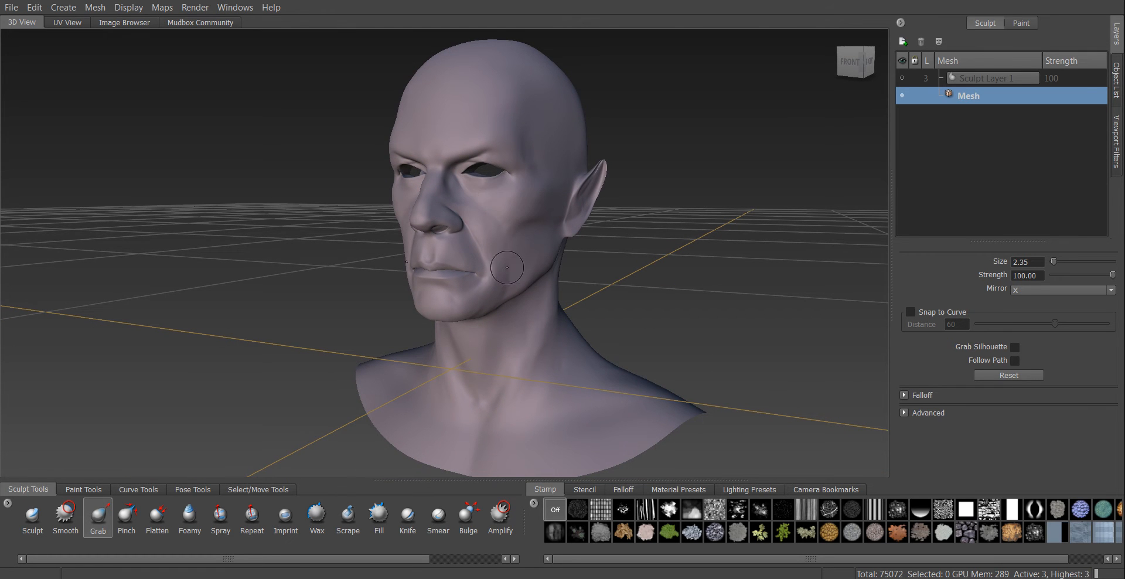
alt+drag(502, 244, 497, 235)
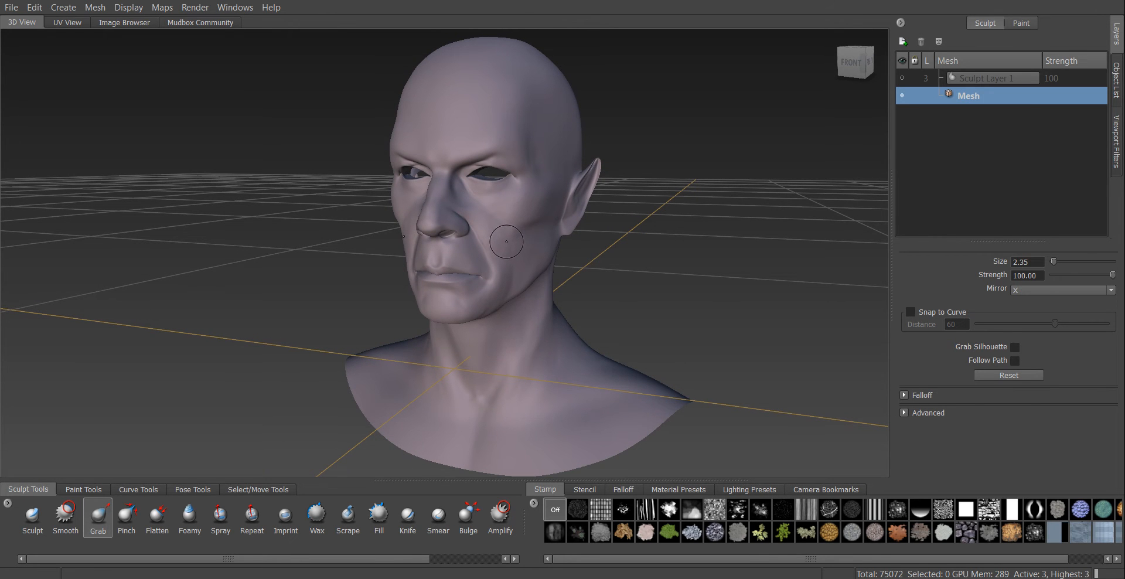
Step the mesh down to subdivision level 1 and back up to level 3 to compare the detail
key(Page_Down)
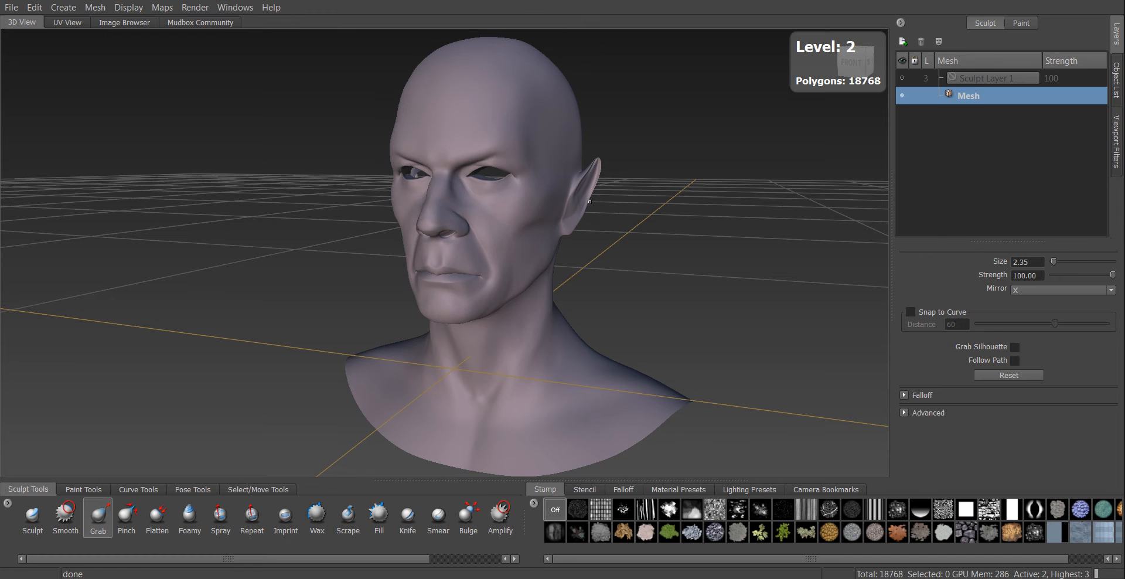
key(Page_Down)
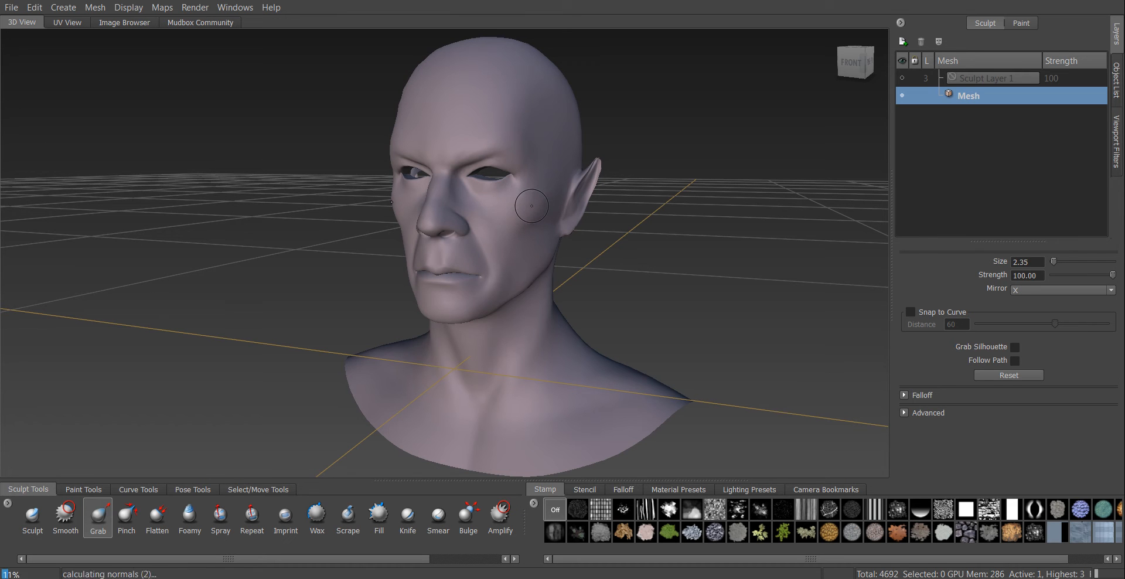
key(Page_Up)
key(Page_Up)
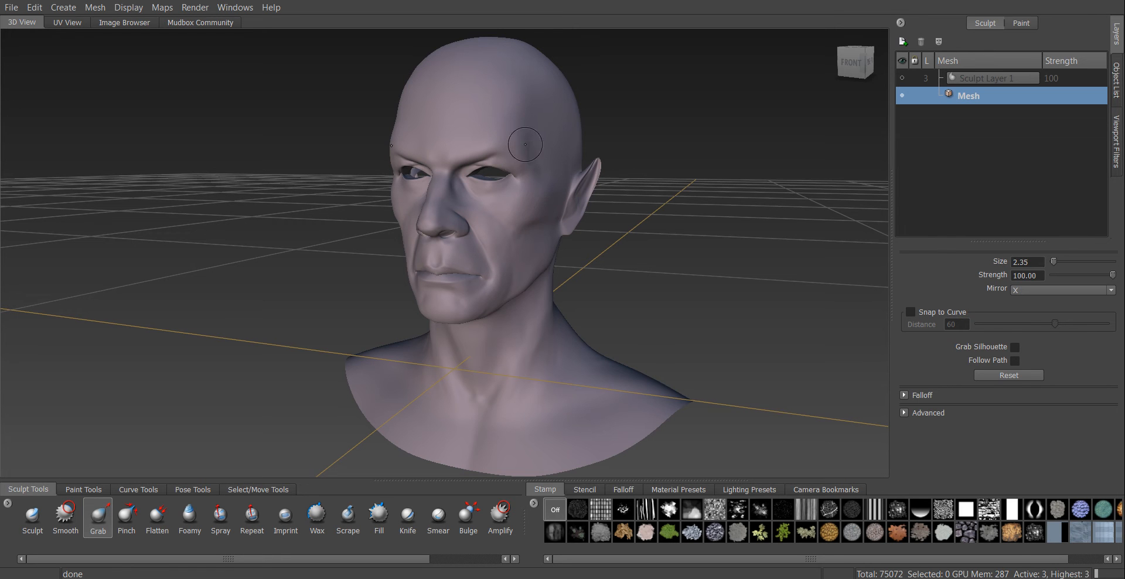
Lower the mesh to subdivision level 0 and display its wireframe
key(Page_Down)
key(Page_Down)
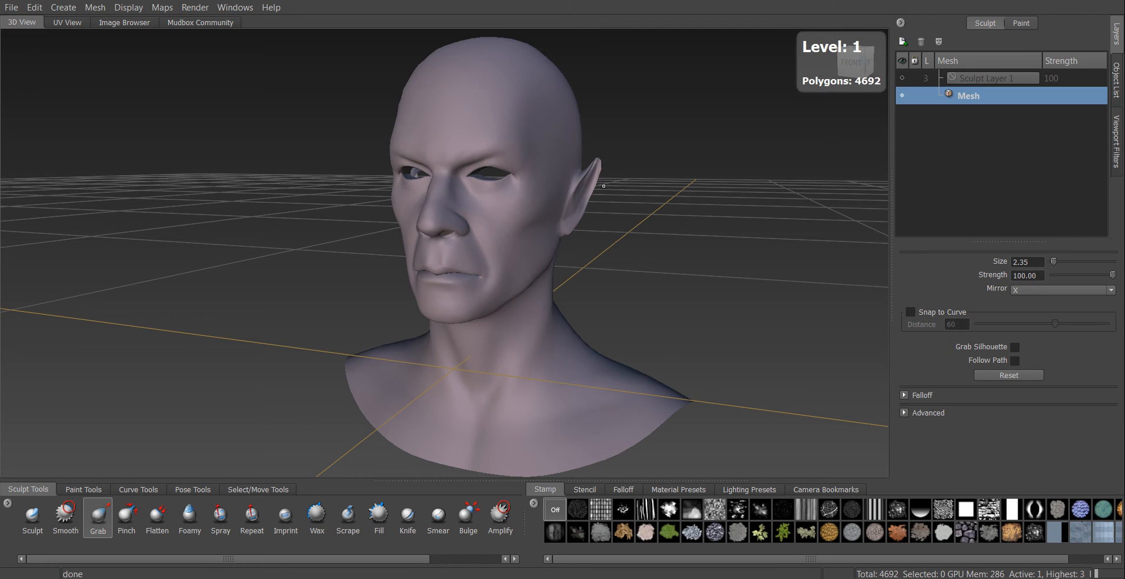
key(Page_Down)
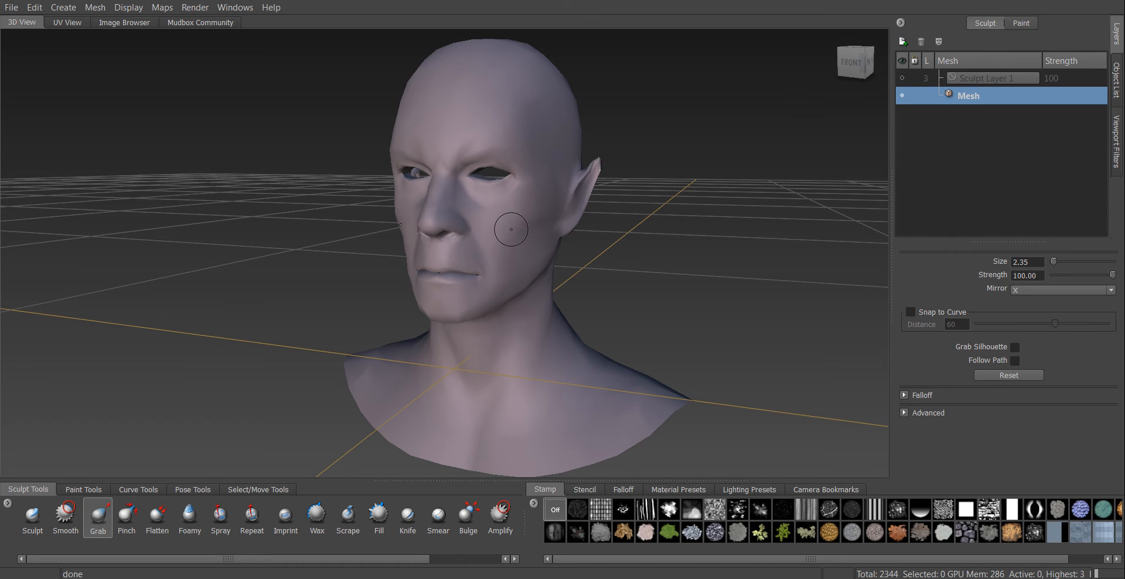
key(w)
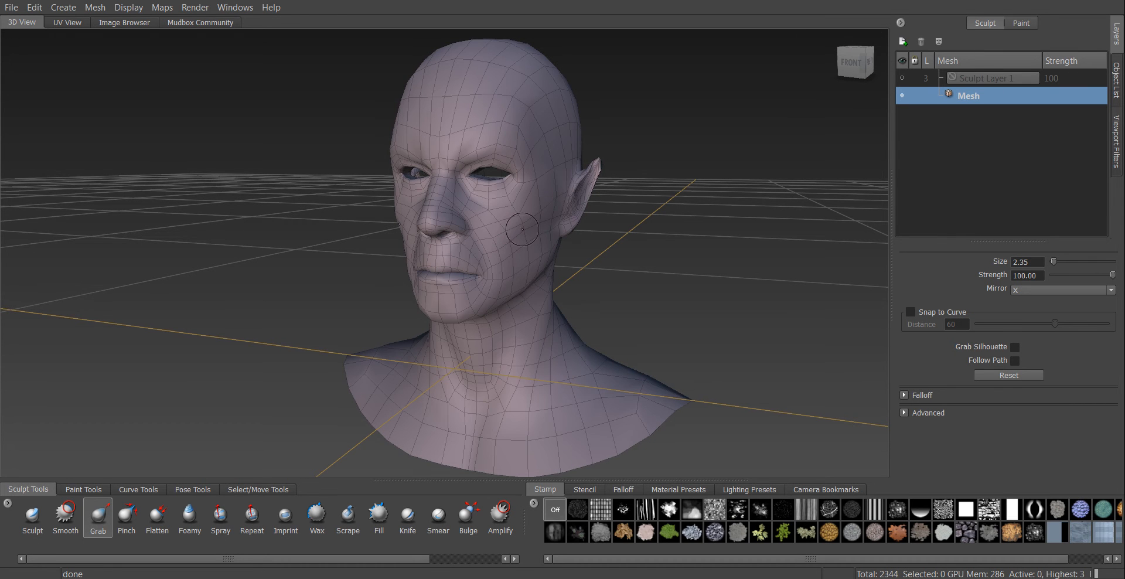
Examine the level 0 wireframe's edge flow around the eyes, nose, mouth, jaw and neck from several angles
alt+drag(562, 245, 502, 226)
alt+right_drag(502, 226, 542, 176)
alt+drag(542, 175, 577, 179)
alt+middle_drag(577, 179, 587, 226)
alt+right_drag(515, 233, 665, 251)
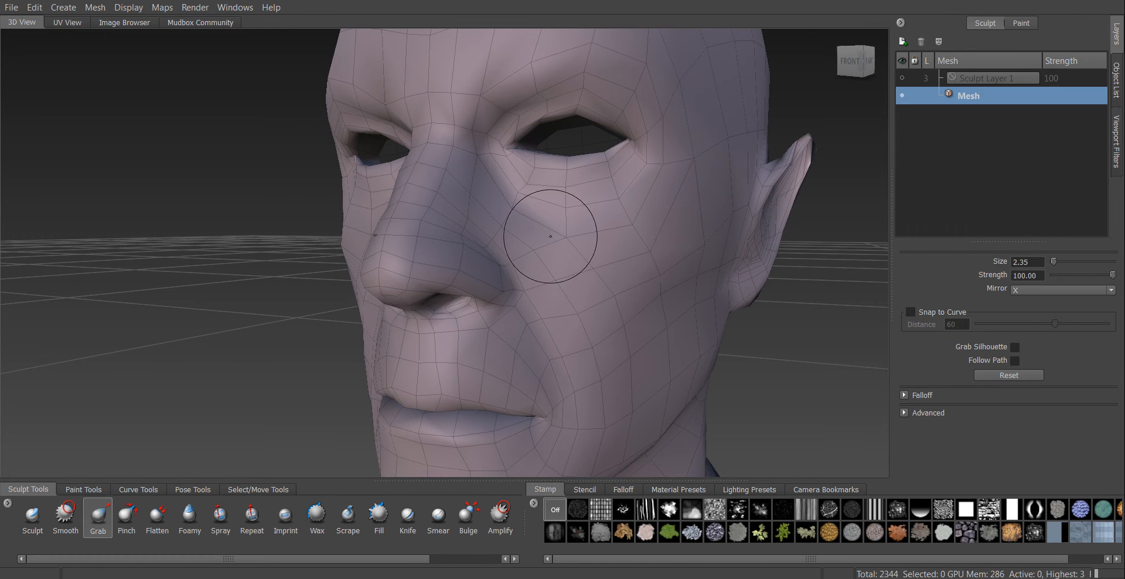
mouse_move(582, 250)
alt+mouse_down()
mouse_move(579, 264)
mouse_move(525, 249)
mouse_move(528, 205)
alt+mouse_up()
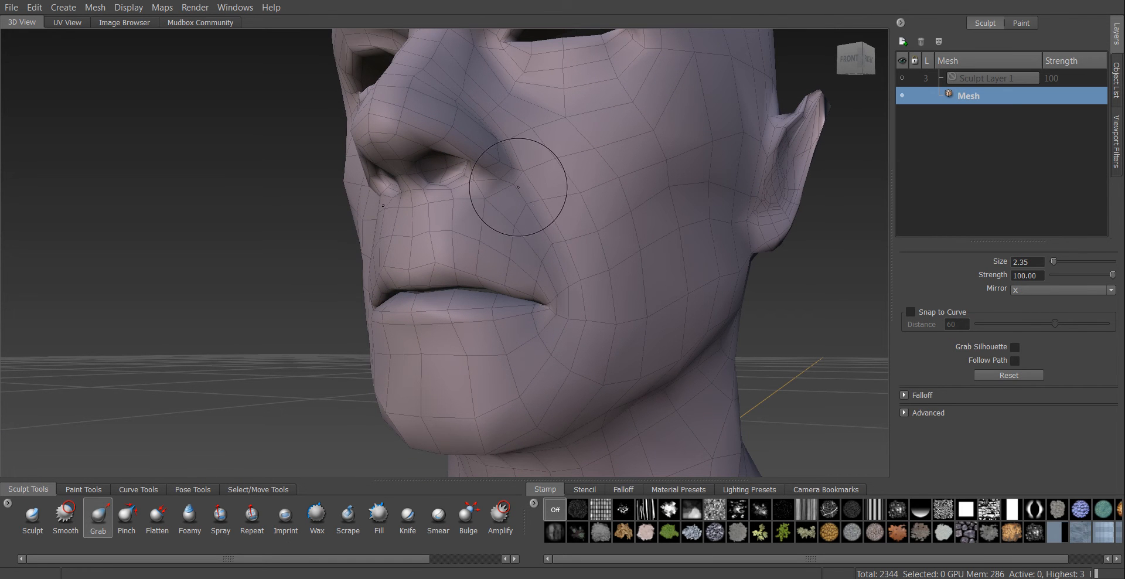
mouse_move(555, 260)
alt+mouse_down()
mouse_move(557, 231)
mouse_move(565, 251)
alt+mouse_up()
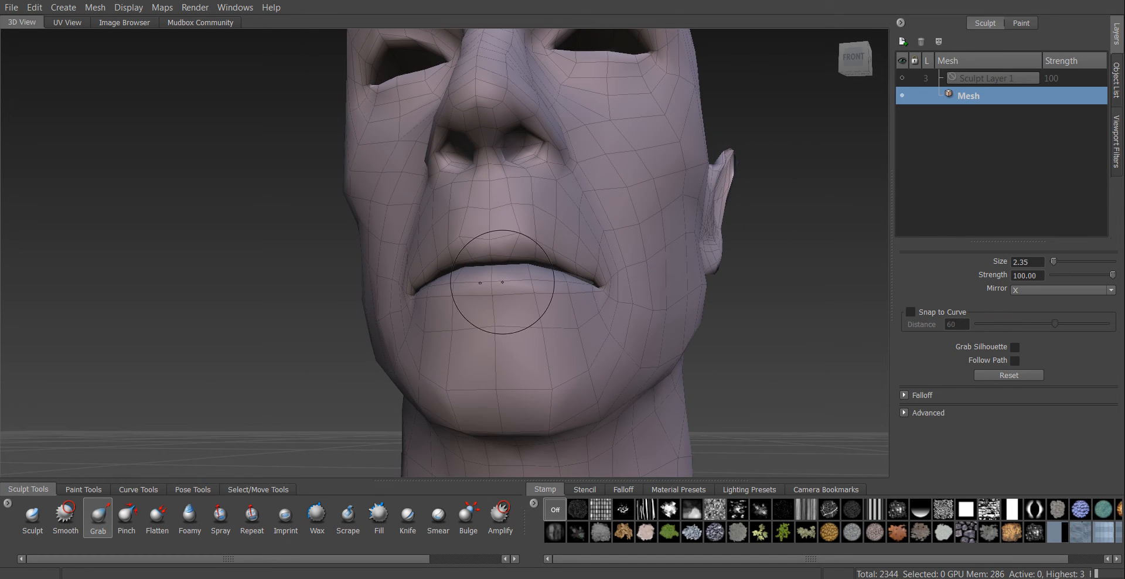
mouse_move(527, 276)
alt+mouse_down()
mouse_move(642, 276)
mouse_move(439, 266)
alt+mouse_up()
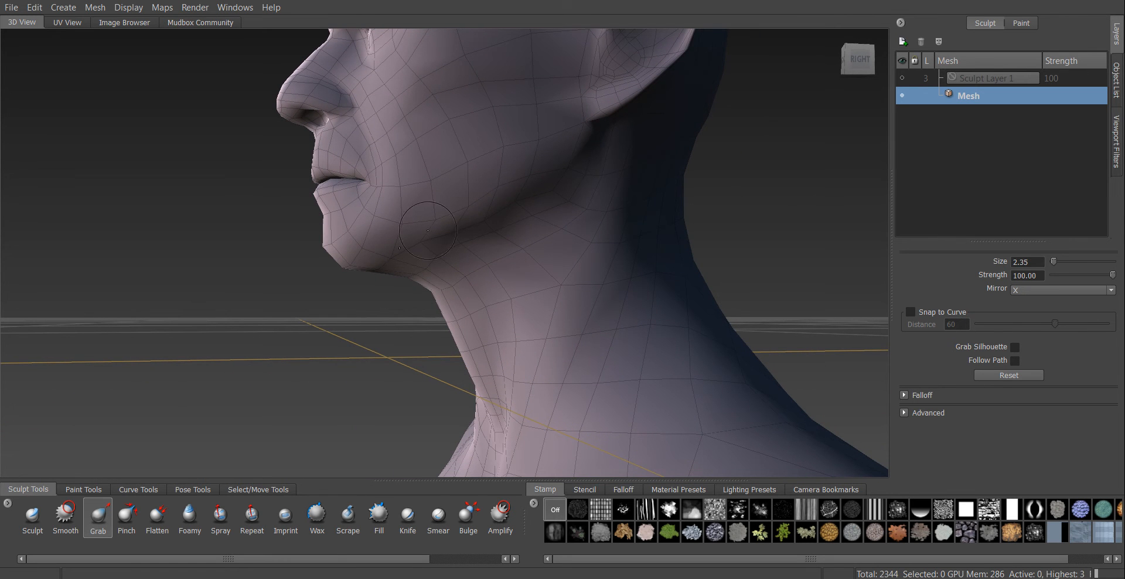
alt+drag(532, 207, 600, 187)
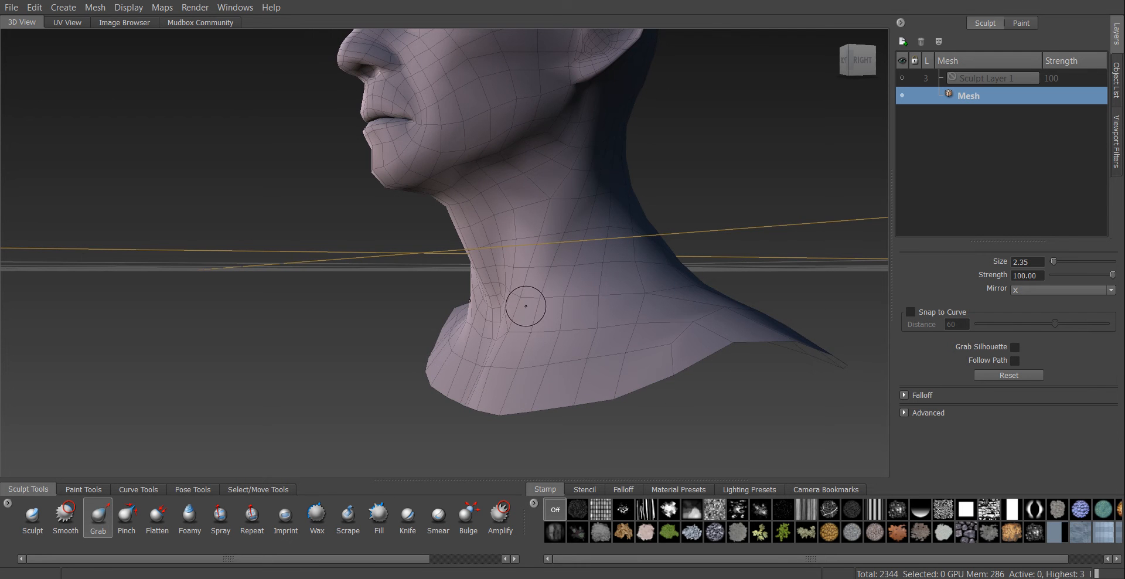
mouse_move(513, 202)
alt+mouse_down()
mouse_move(645, 170)
mouse_move(626, 233)
mouse_move(614, 236)
mouse_move(533, 230)
mouse_move(572, 237)
mouse_move(525, 190)
alt+mouse_up()
scroll(626, 232, up, 6)
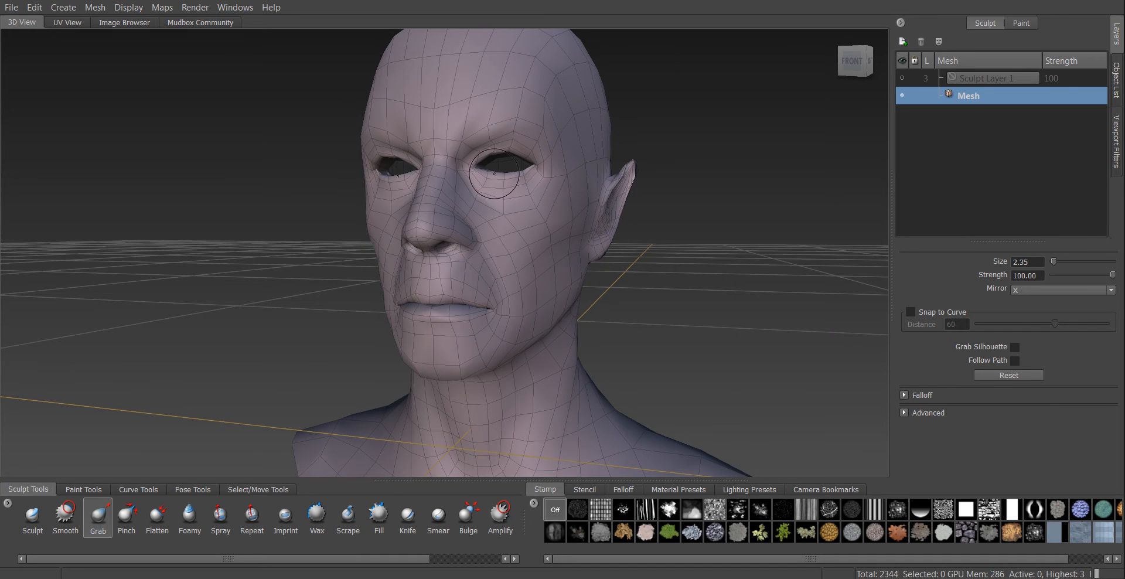
alt+drag(482, 220, 585, 234)
alt+right_drag(586, 234, 500, 233)
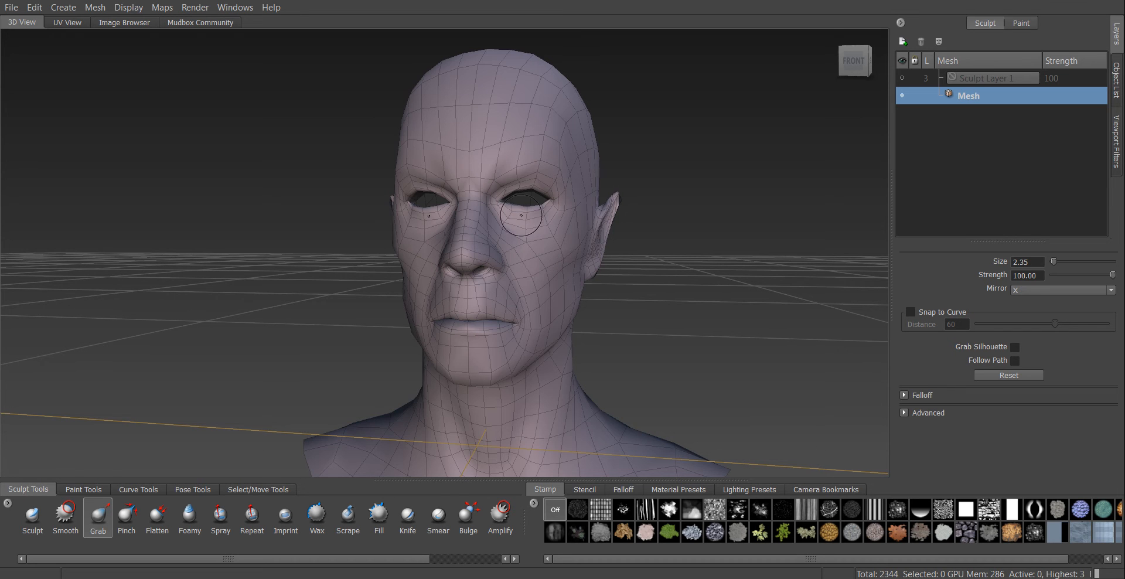
alt+drag(558, 261, 502, 253)
alt+right_drag(502, 253, 607, 243)
alt+drag(607, 243, 553, 233)
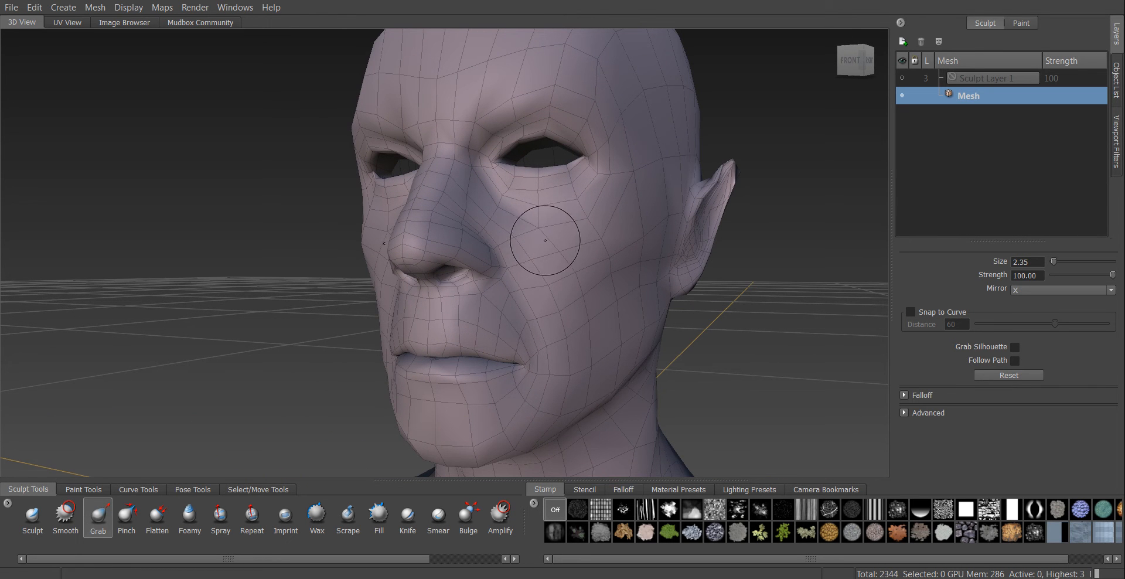
Enlarge the Grab brush to a size of 10.81
mouse_move(543, 243)
mouse_down()
mouse_move(583, 232)
mouse_move(495, 289)
mouse_move(561, 265)
mouse_move(582, 249)
mouse_move(574, 215)
mouse_move(606, 214)
mouse_move(525, 220)
mouse_move(564, 201)
mouse_move(560, 232)
mouse_move(468, 253)
mouse_move(586, 230)
mouse_move(567, 245)
mouse_up()
scroll(526, 220, up, 5)
scroll(560, 232, down, 5)
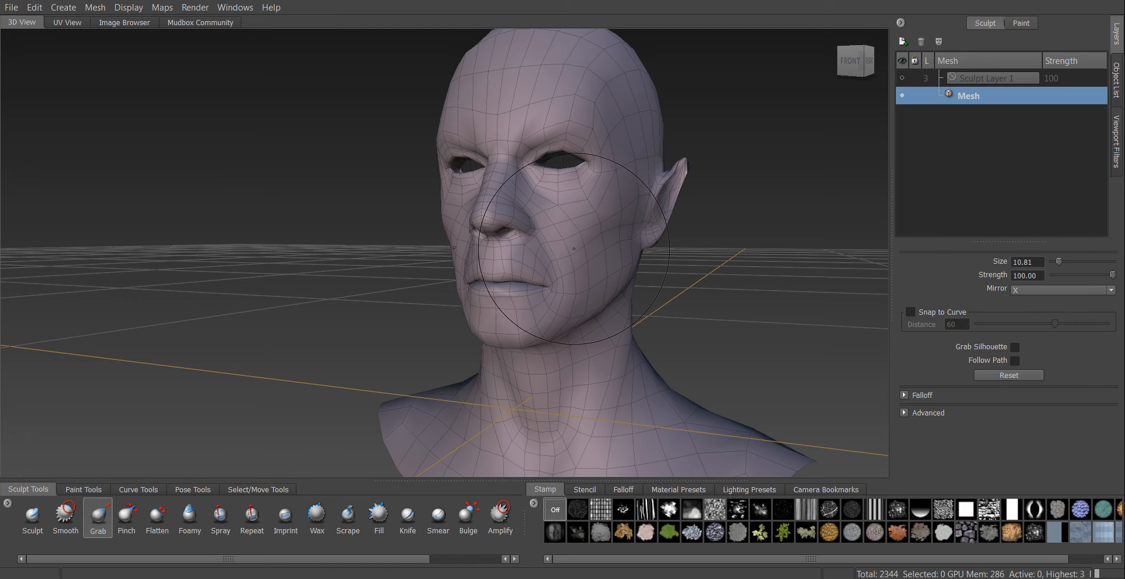
Raise the mesh one subdivision level at a time from level 0 to level 3, checking the wireframe density
key(shift+d)
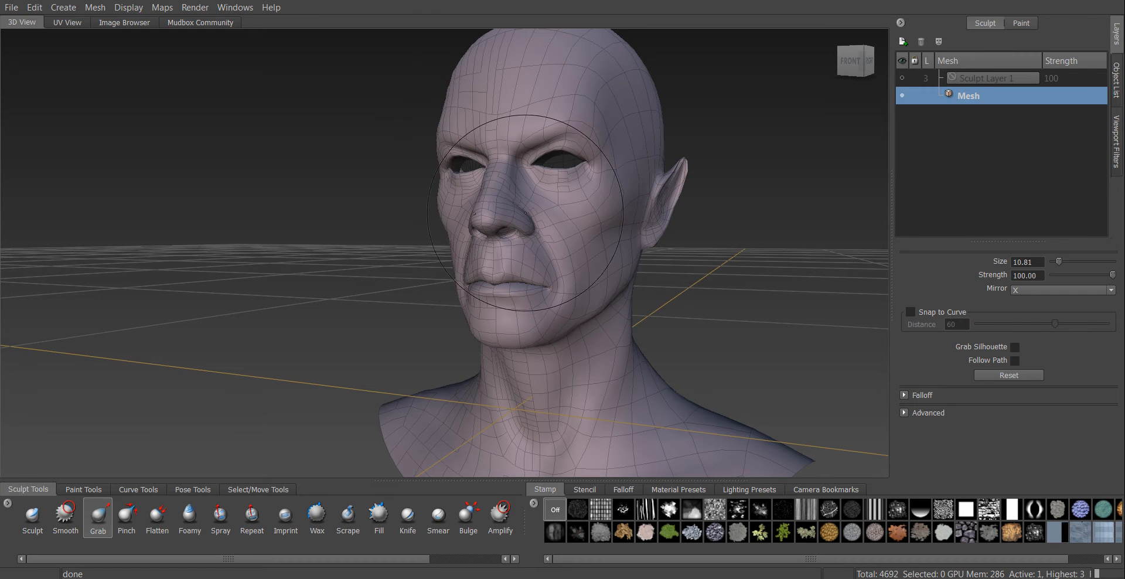
alt+drag(591, 229, 551, 227)
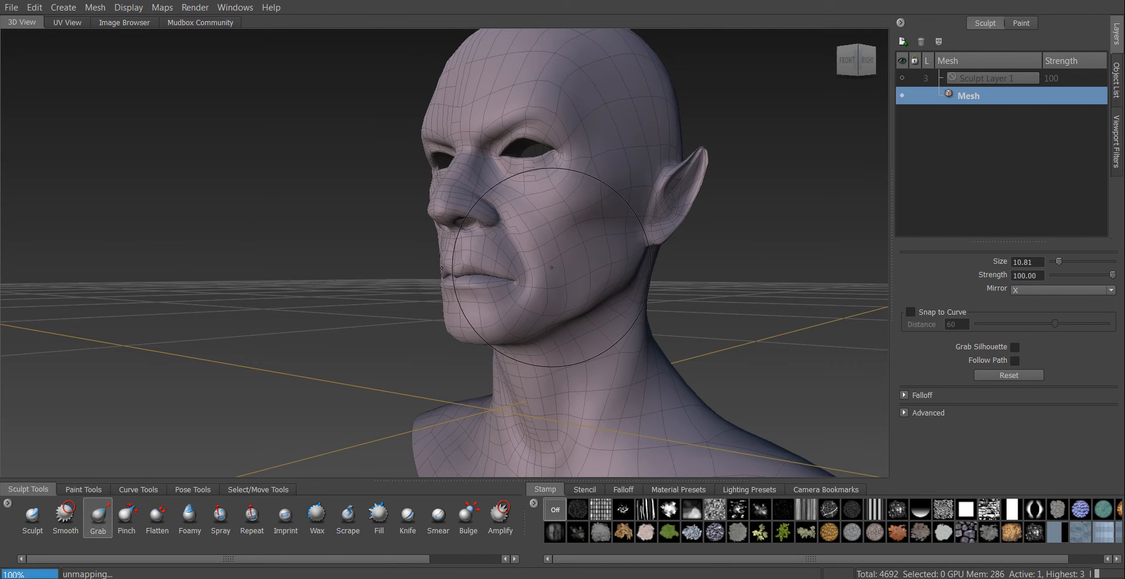
key(Page_Up)
mouse_move(540, 260)
alt+mouse_down()
mouse_move(589, 240)
mouse_move(580, 245)
alt+mouse_up()
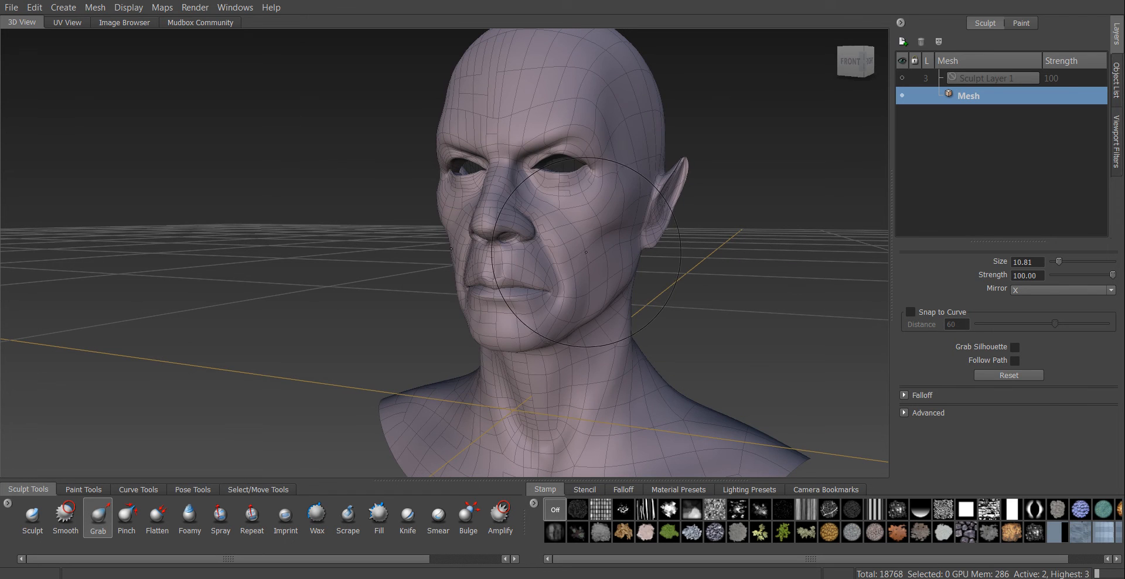
key(Page_Up)
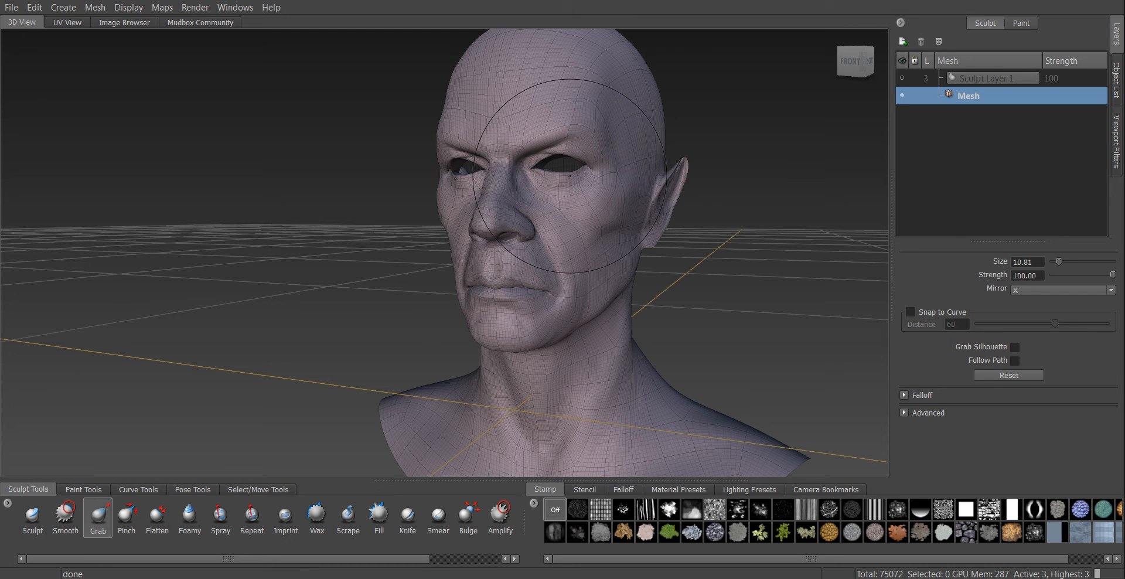
Examine the level 3 wireframe up close around the nose, mouth, cheek and ear
mouse_move(542, 196)
alt+mouse_down()
mouse_move(588, 217)
mouse_move(561, 221)
mouse_move(592, 222)
alt+mouse_up()
alt+right_drag(592, 222, 656, 224)
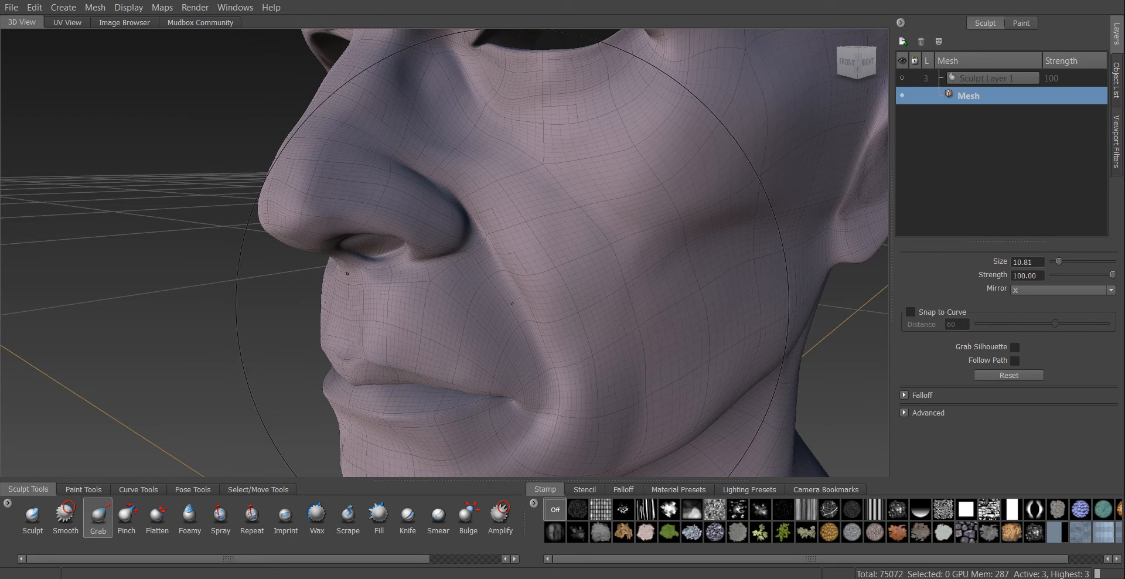
mouse_move(522, 310)
alt+mouse_down()
mouse_move(556, 355)
mouse_move(621, 258)
alt+mouse_up()
alt+right_drag(621, 258, 539, 214)
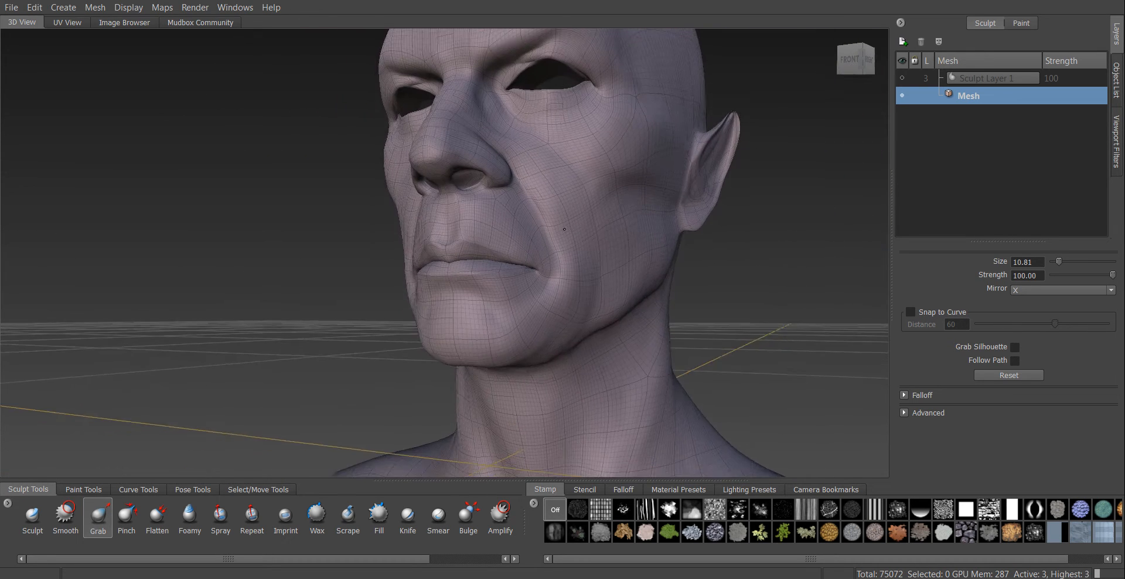
alt+drag(539, 214, 575, 234)
alt+right_drag(574, 233, 618, 236)
alt+drag(619, 236, 586, 231)
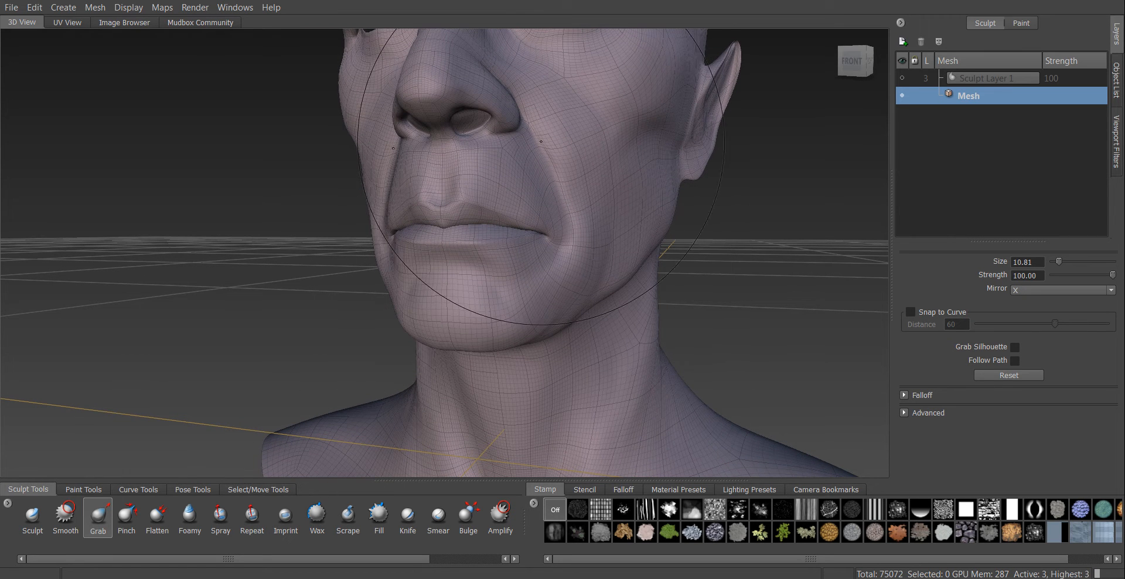
alt+drag(620, 195, 534, 221)
alt+right_drag(534, 221, 644, 214)
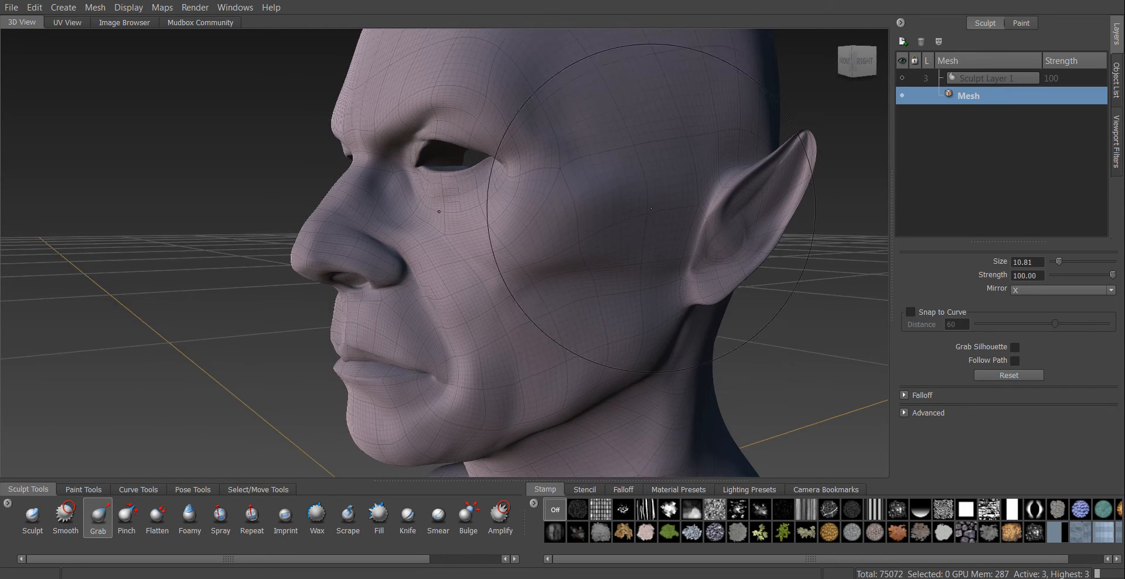
Hide the wireframe on the head mesh
alt+middle_drag(644, 214, 550, 186)
alt+drag(551, 205, 620, 200)
key(w)
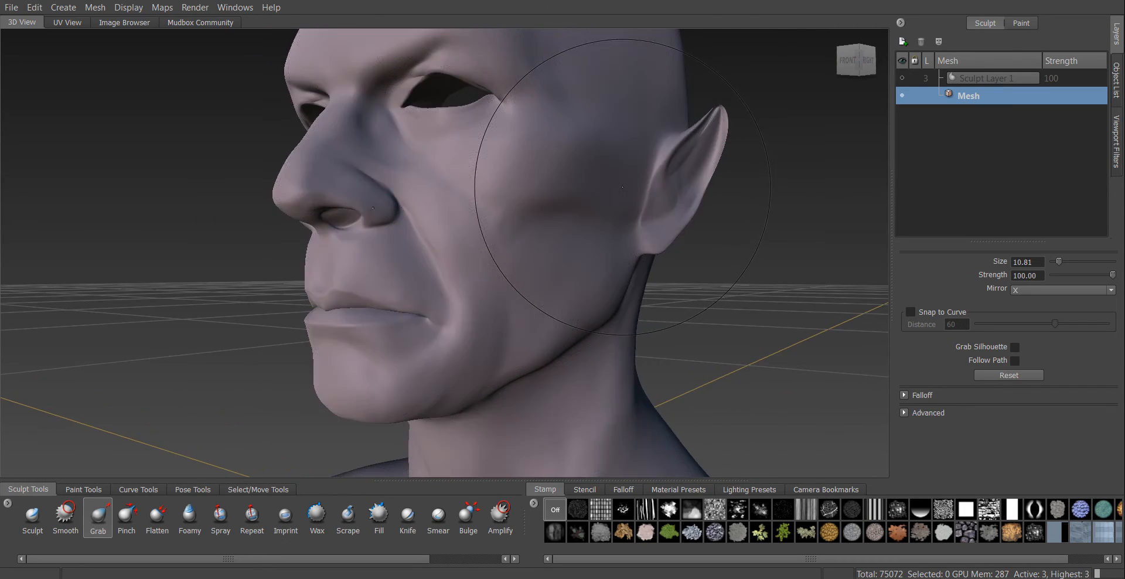
Reduce the Grab brush size to 0.57 for close work on the upper eyelids
mouse_move(549, 206)
alt+mouse_down()
mouse_move(536, 200)
mouse_move(545, 197)
alt+mouse_up()
alt+right_drag(545, 196, 662, 134)
alt+middle_drag(668, 76, 621, 188)
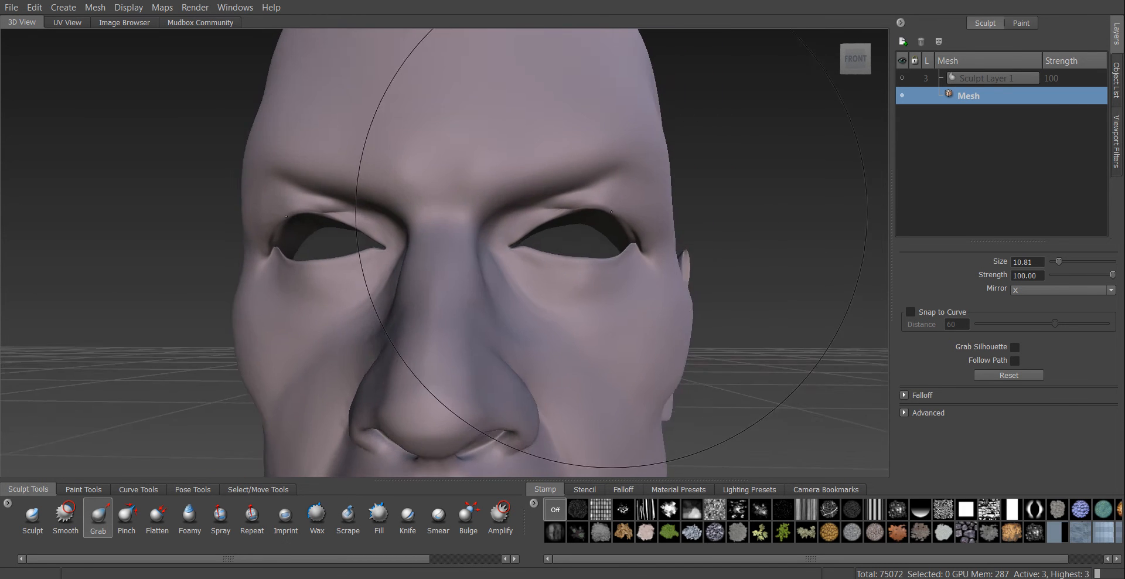
alt+drag(621, 189, 592, 159)
alt+middle_drag(578, 138, 576, 204)
alt+drag(576, 204, 557, 179)
alt+right_drag(557, 179, 594, 146)
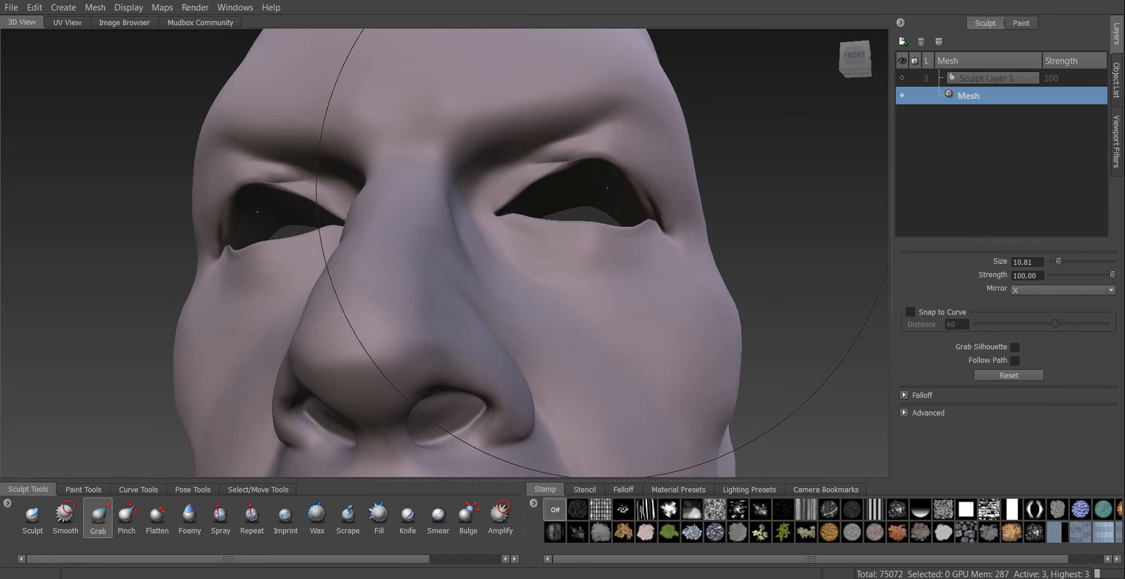
drag(597, 167, 527, 180)
alt+right_drag(527, 181, 632, 183)
alt+middle_drag(632, 183, 601, 176)
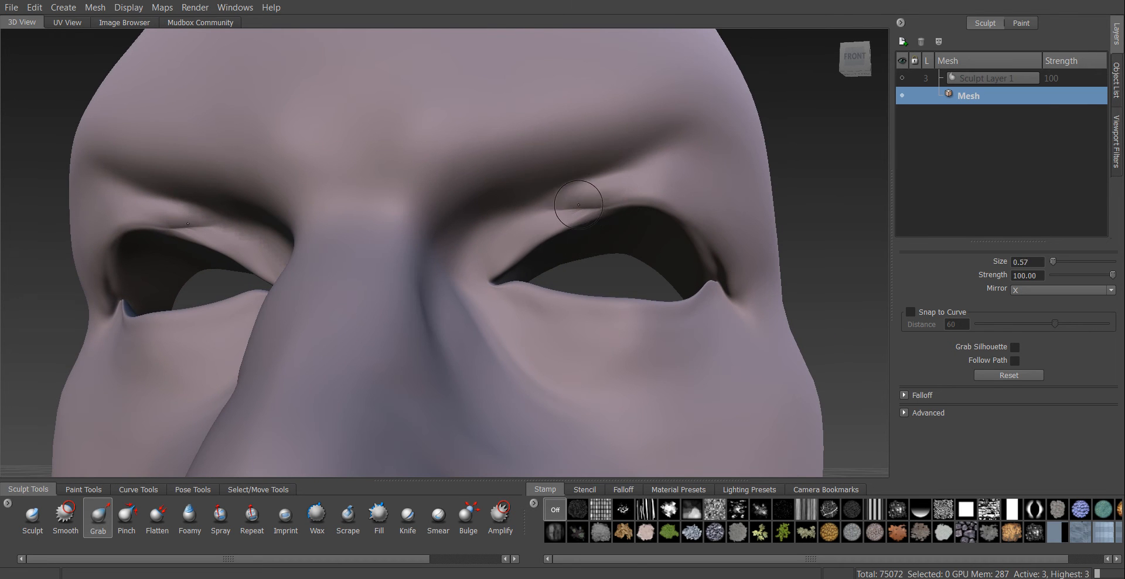
Smooth out the pinched crease along the upper eyelids on the level 3 mesh
key(shift)
shift+drag(566, 204, 612, 196)
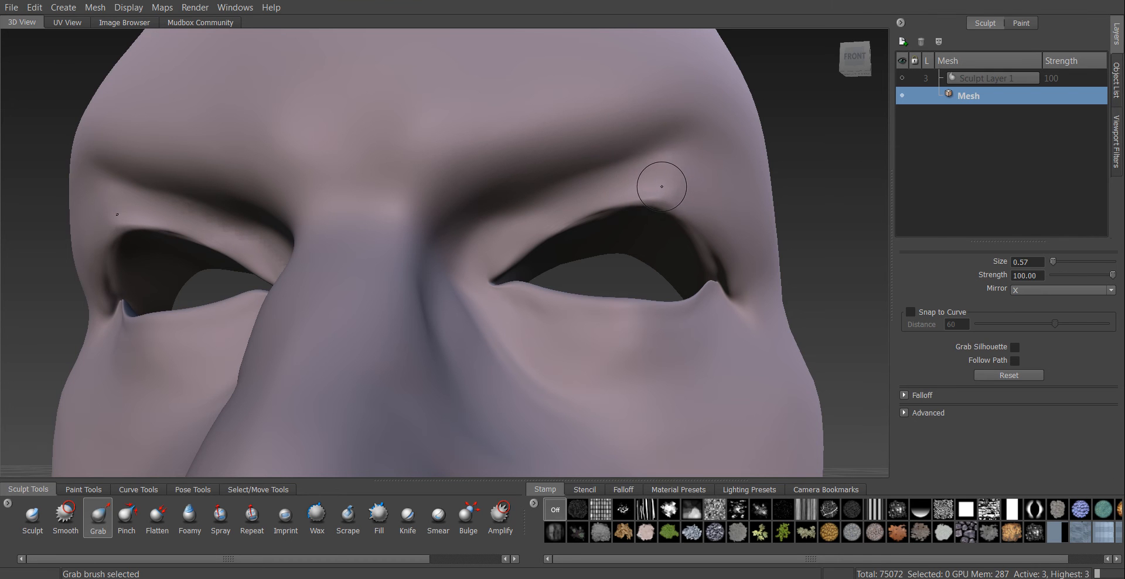
Drop the head mesh down to subdivision level 0 and show its wireframe
key(Page_Up)
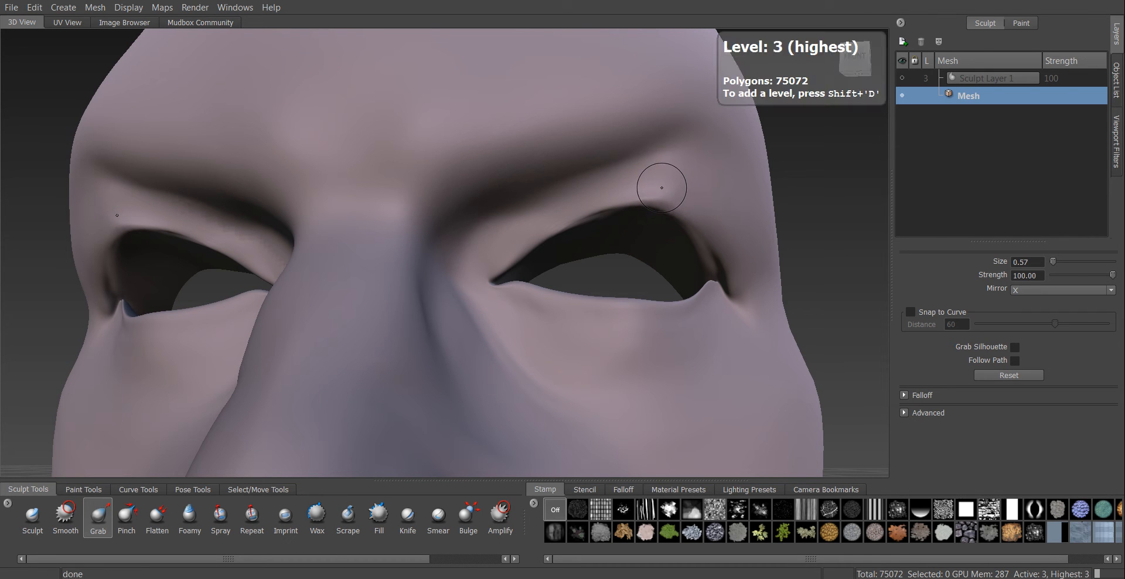
key(Page_Down)
key(Page_Down)
key(Page_Down)
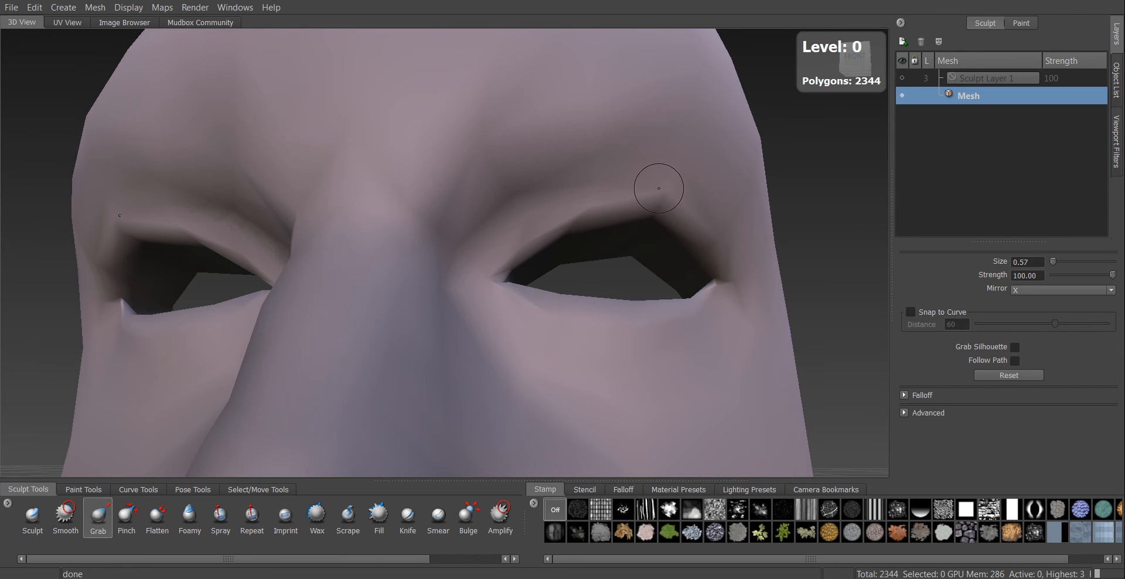
key(w)
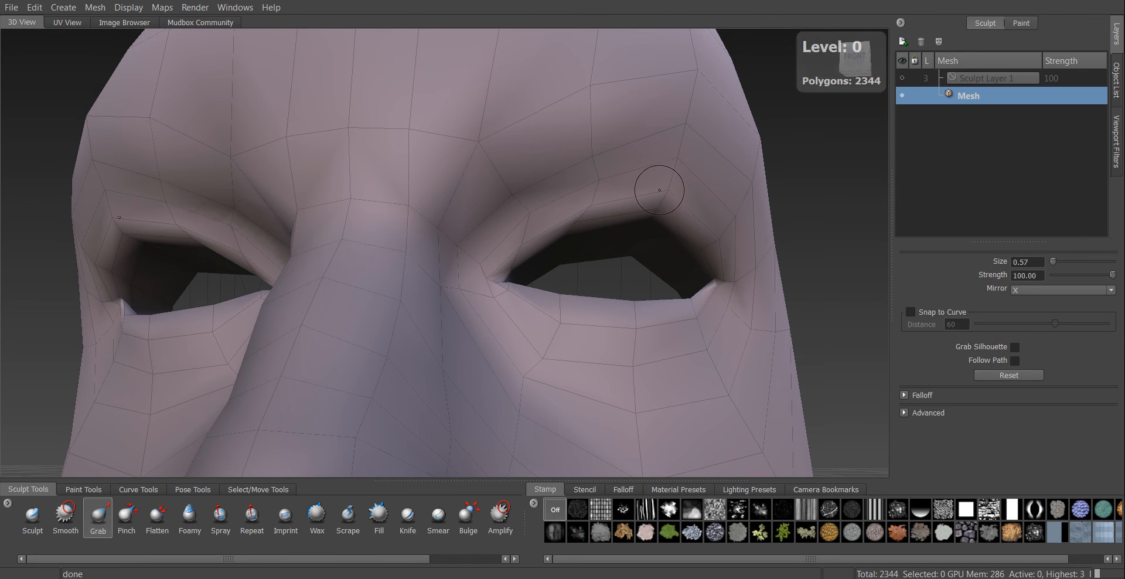
Reposition the vertices along the upper eyelid rim and the fold above it using the Grab brush at size 0.57
mouse_move(651, 302)
alt+mouse_down()
mouse_move(613, 247)
mouse_move(563, 238)
mouse_move(582, 244)
alt+mouse_up()
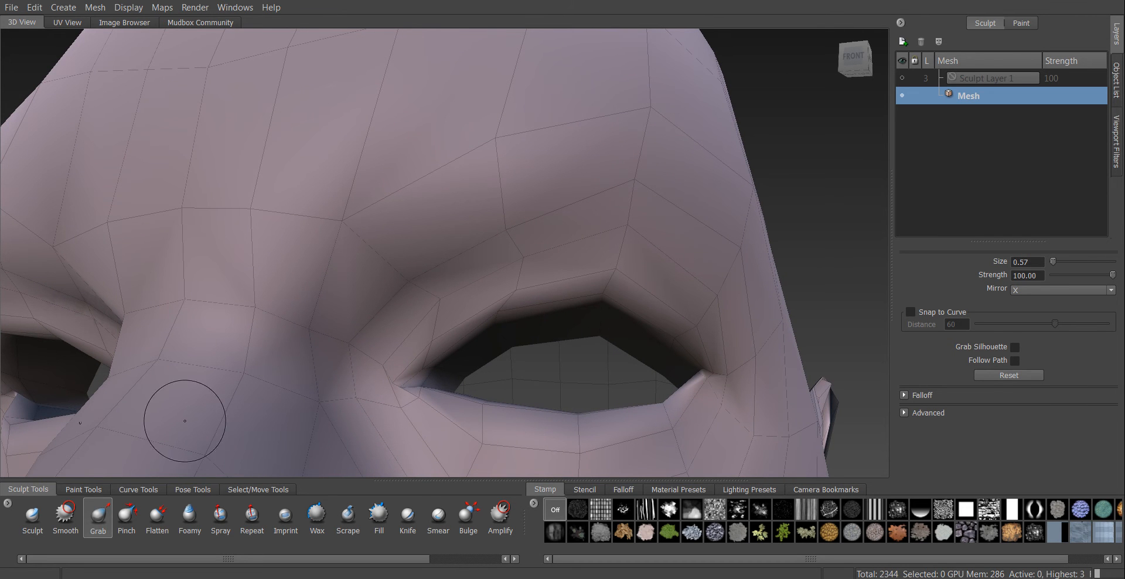
mouse_move(576, 280)
alt+mouse_down()
mouse_move(595, 288)
mouse_move(525, 304)
mouse_move(509, 372)
mouse_move(555, 283)
mouse_move(537, 320)
mouse_move(559, 177)
mouse_move(547, 148)
alt+mouse_up()
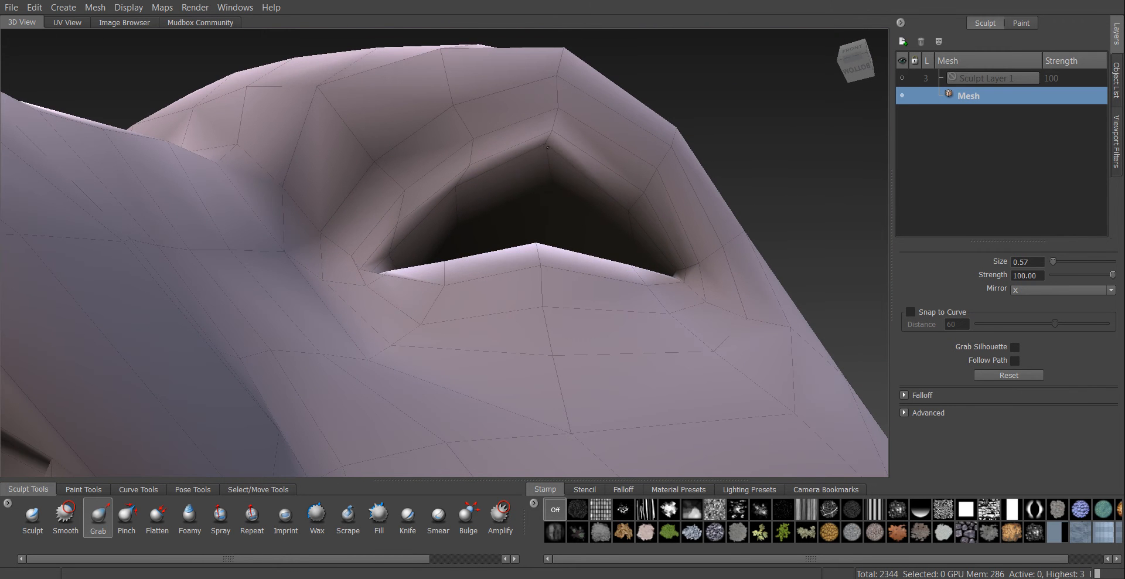
drag(453, 189, 452, 183)
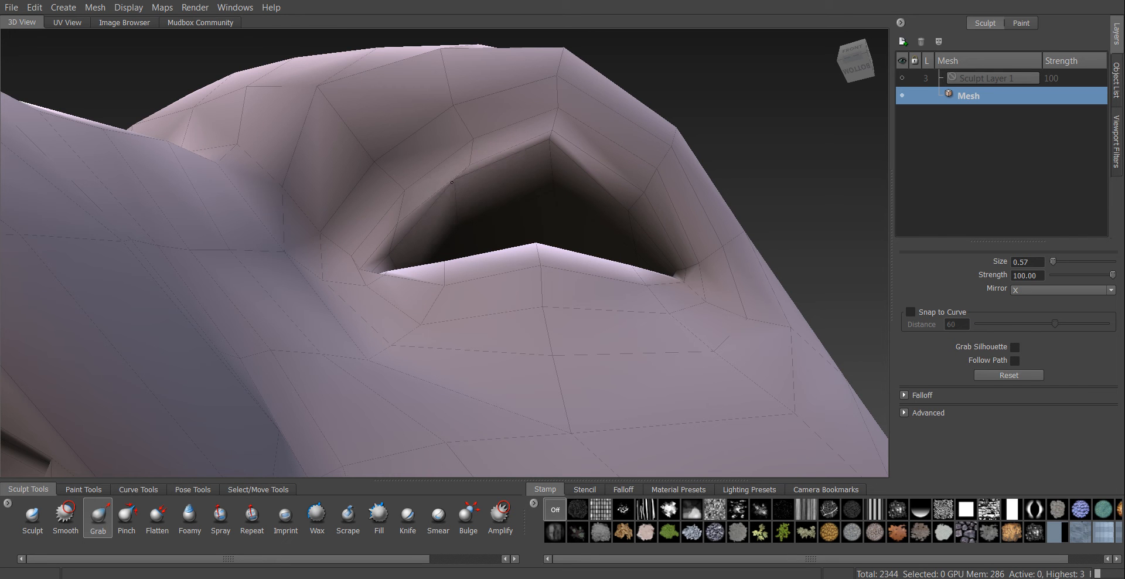
mouse_move(631, 209)
mouse_down()
mouse_move(629, 185)
mouse_move(596, 148)
mouse_up()
alt+right_drag(596, 148, 525, 223)
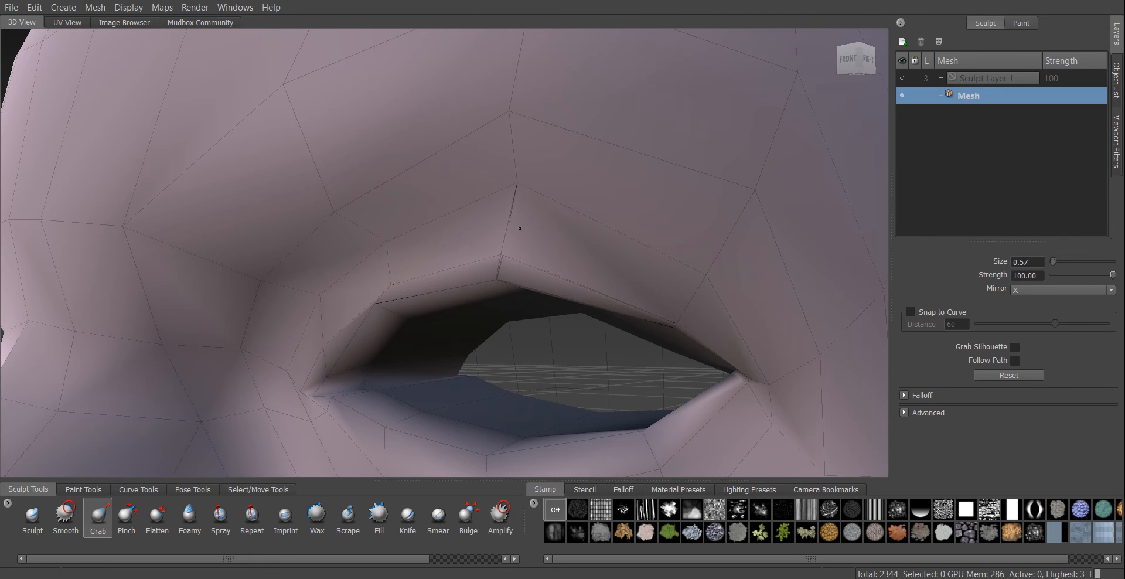
drag(518, 231, 523, 235)
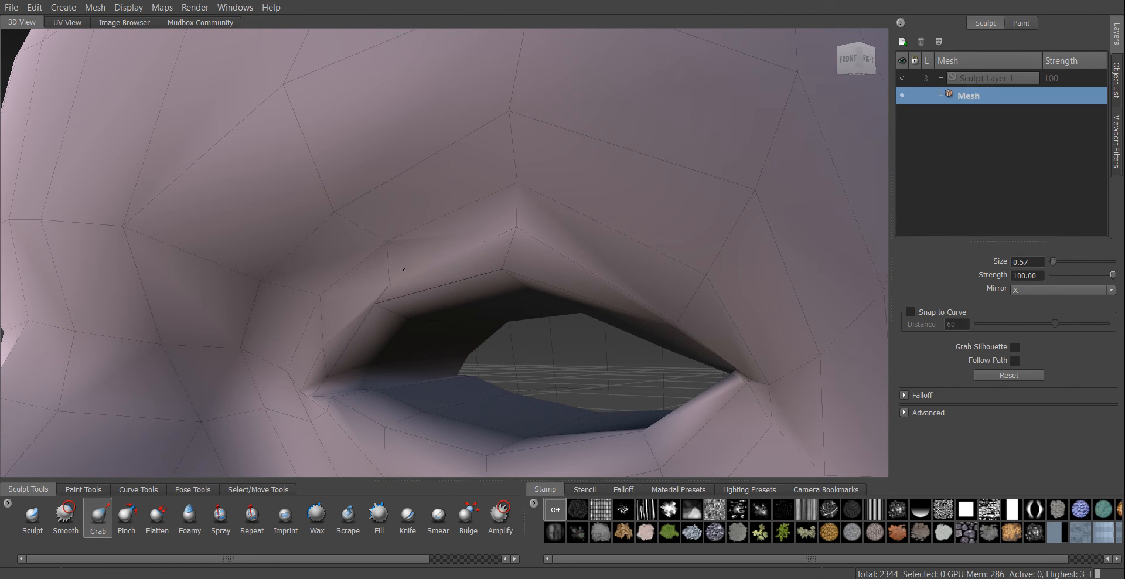
Reduce the Grab brush size to 0.30 and reshape the upper eyelid edge and fold, working from the side
alt+drag(490, 250, 591, 190)
alt+right_drag(597, 184, 588, 156)
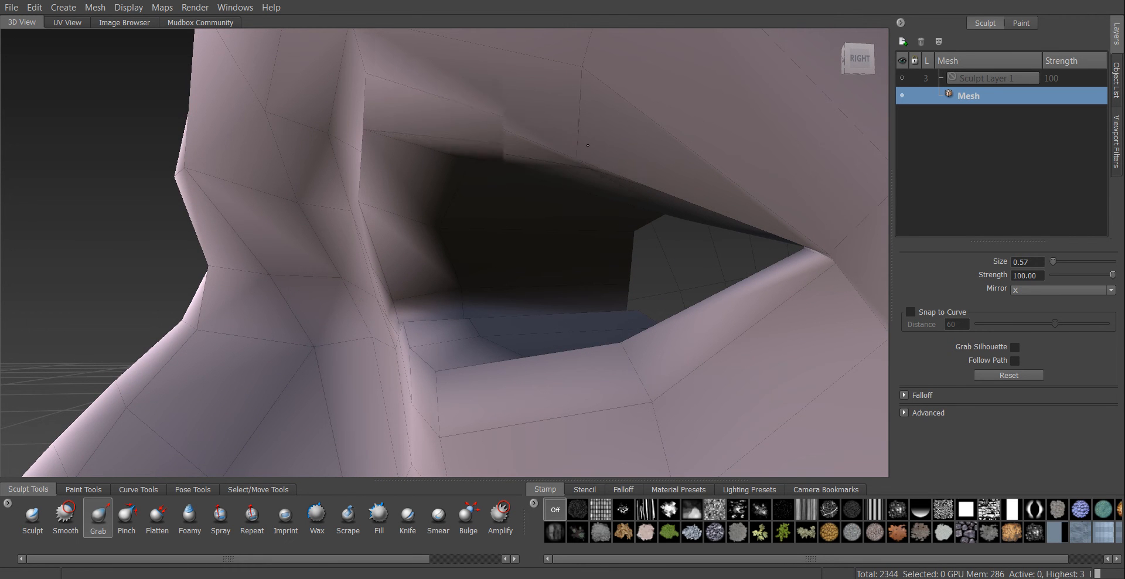
alt+drag(664, 158, 652, 222)
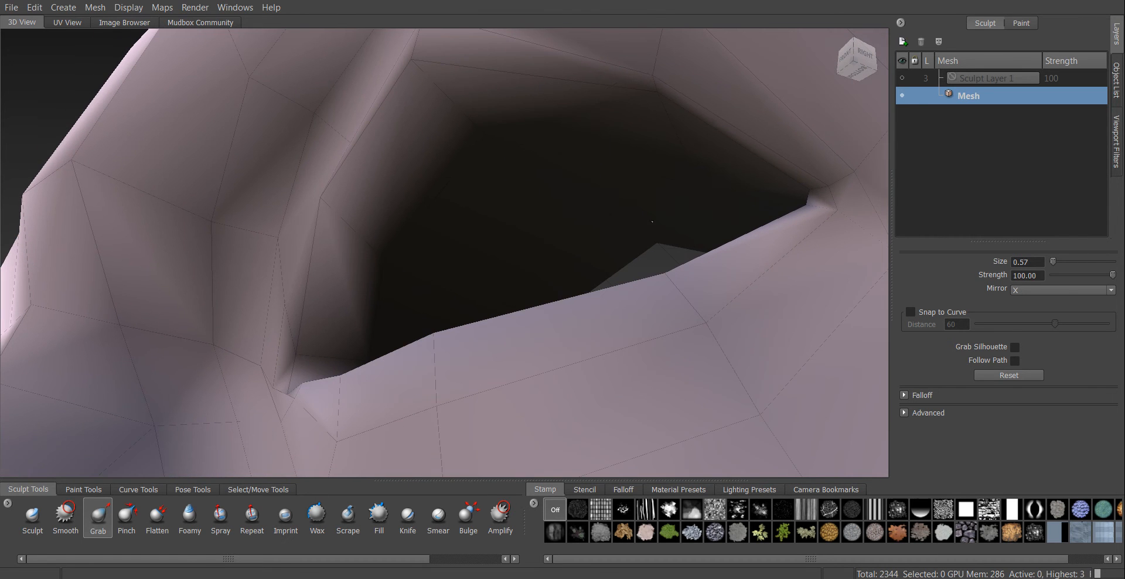
drag(652, 74, 654, 81)
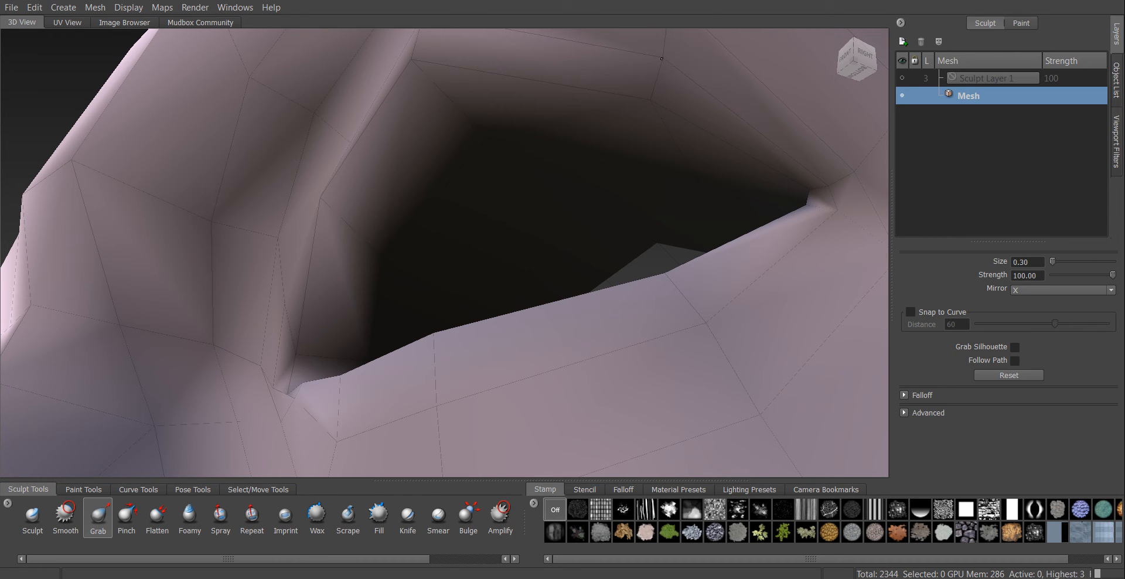
alt+drag(675, 56, 456, 368)
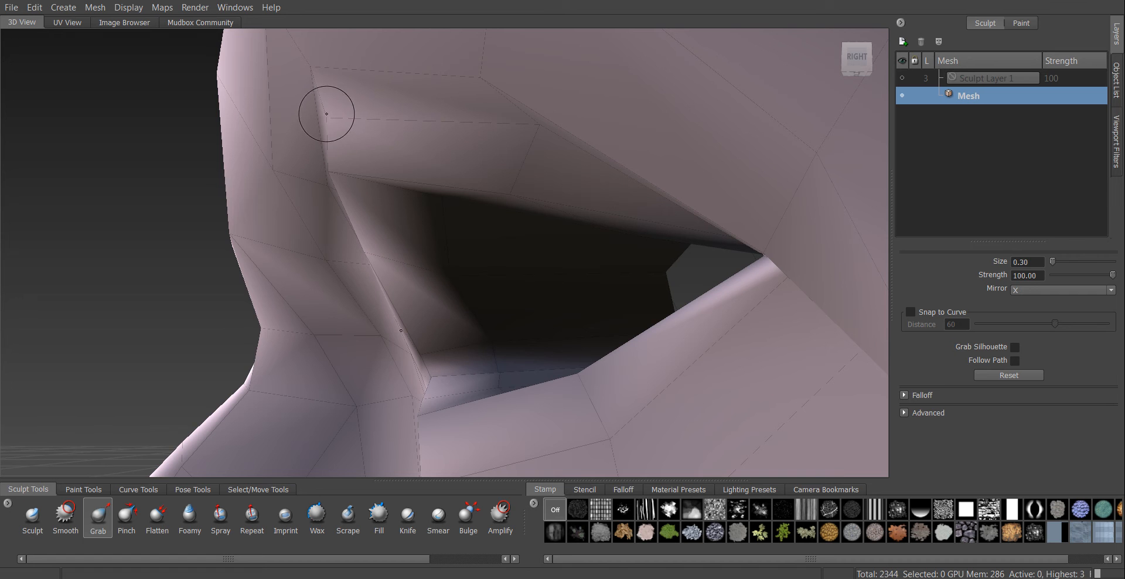
mouse_move(335, 114)
mouse_down()
mouse_move(362, 105)
mouse_move(453, 170)
mouse_up()
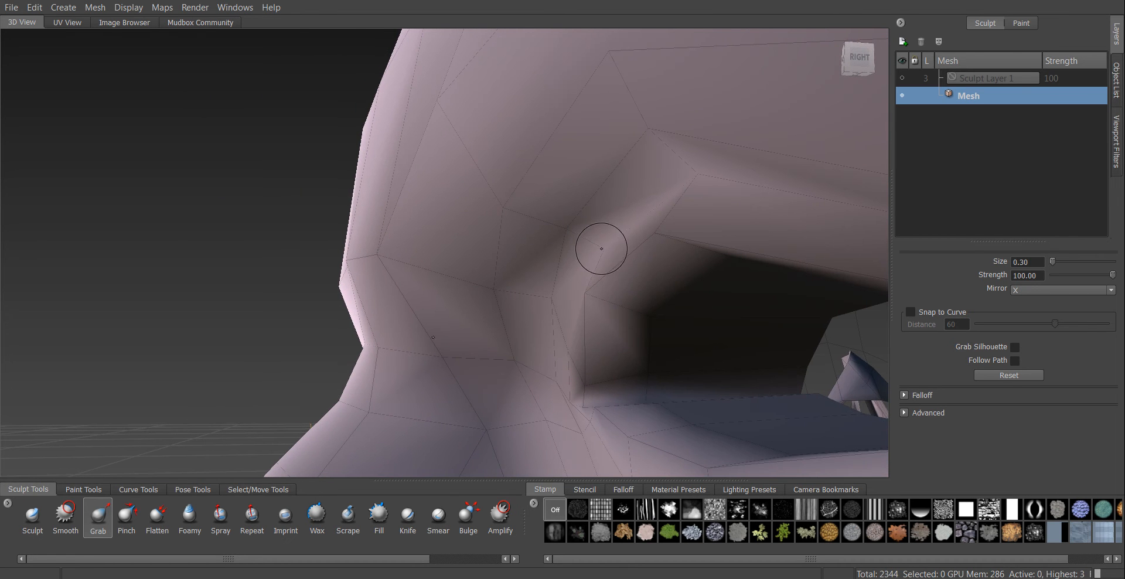
Nudge the inner and outer vertices of the upper eyelid edge slightly downward with the Grab brush
mouse_move(753, 226)
alt+mouse_down()
mouse_move(733, 221)
mouse_move(707, 253)
alt+mouse_up()
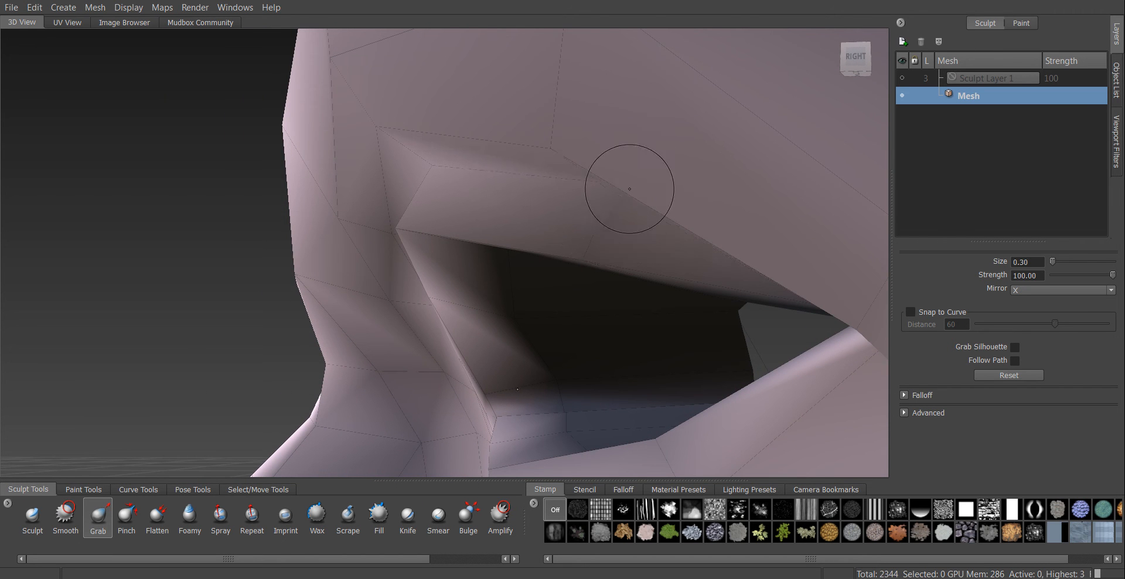
alt+drag(498, 202, 642, 189)
alt+right_drag(642, 189, 626, 234)
mouse_move(626, 234)
alt+mouse_down()
mouse_move(545, 252)
mouse_move(533, 278)
mouse_move(560, 244)
mouse_move(556, 274)
mouse_move(542, 261)
alt+mouse_up()
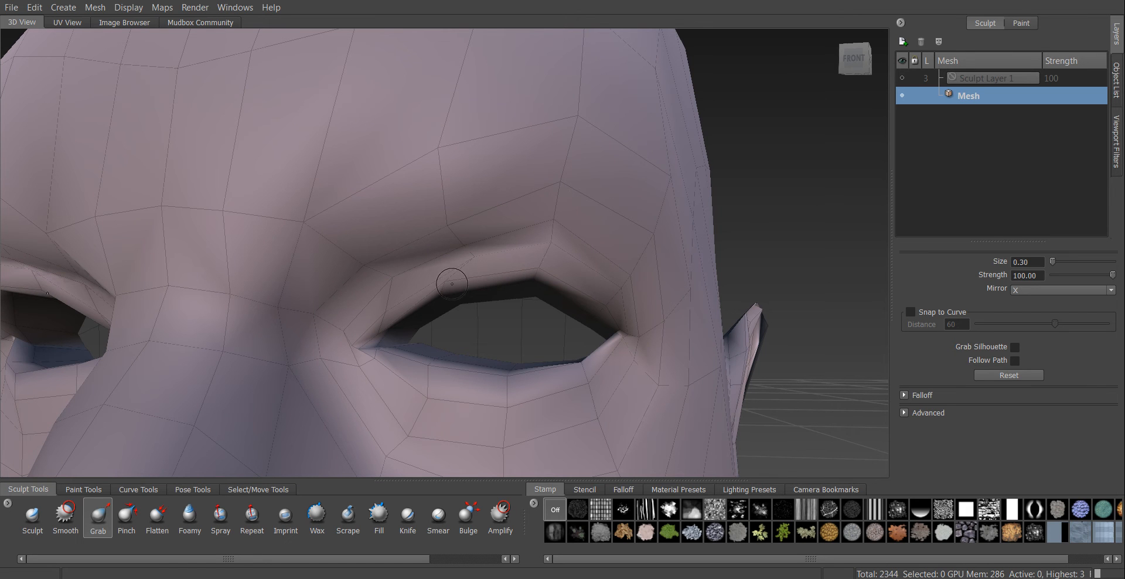
drag(446, 281, 449, 287)
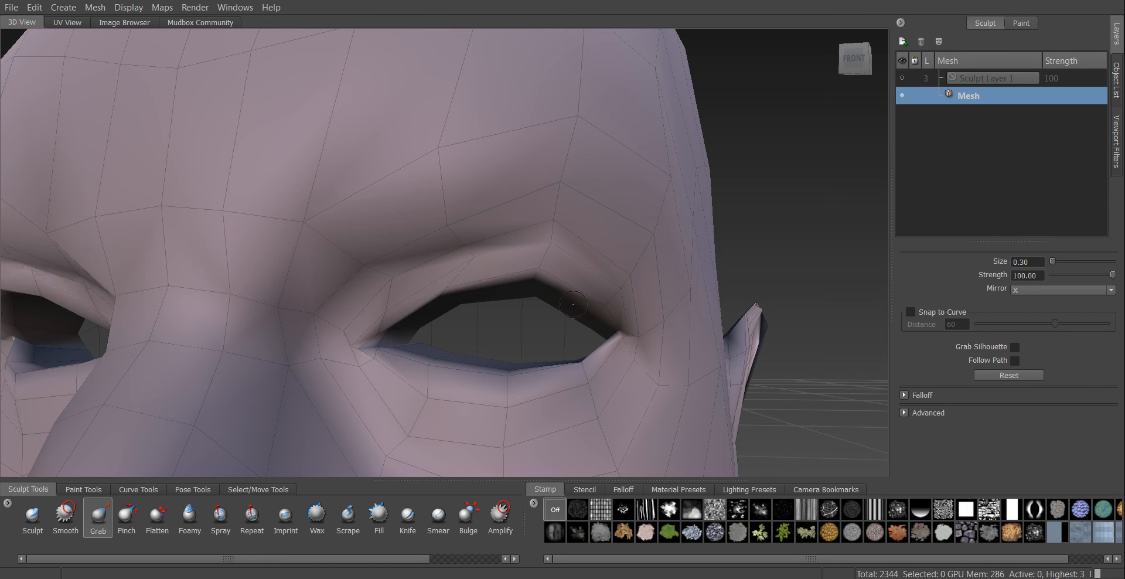
drag(607, 301, 602, 308)
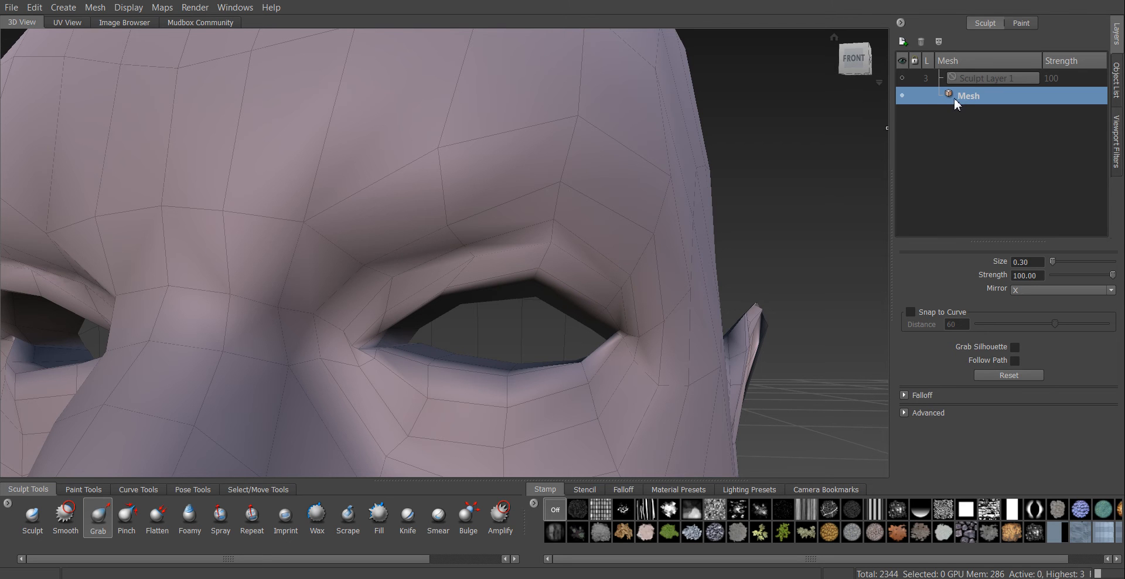
Raise the mesh to subdivision level 1 and make Paint Layer 1 in the Diffuse channel visible
click(1023, 24)
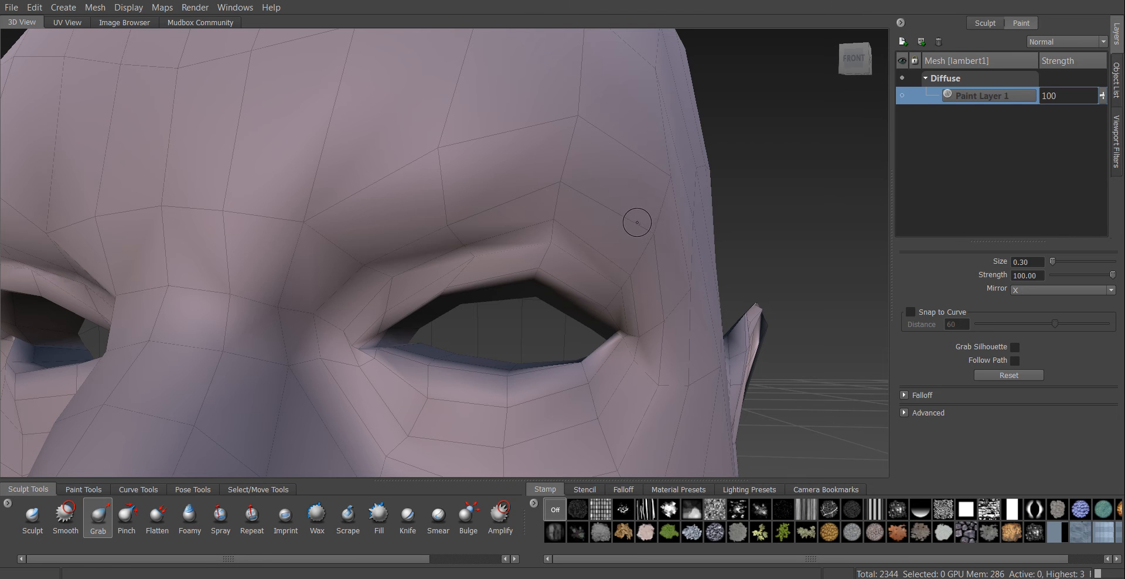
key(shift+d)
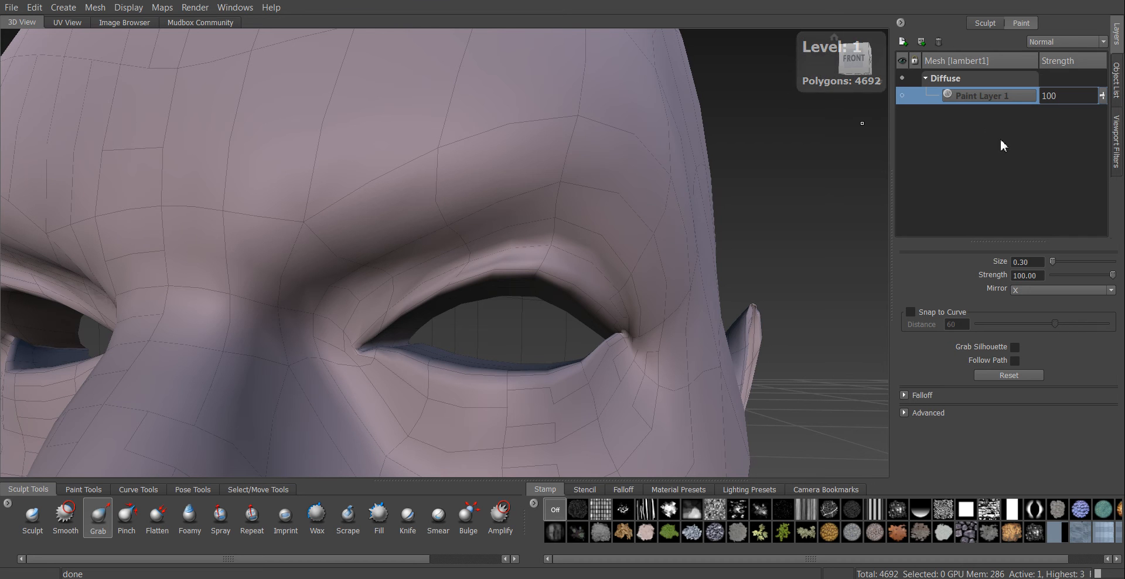
click(902, 95)
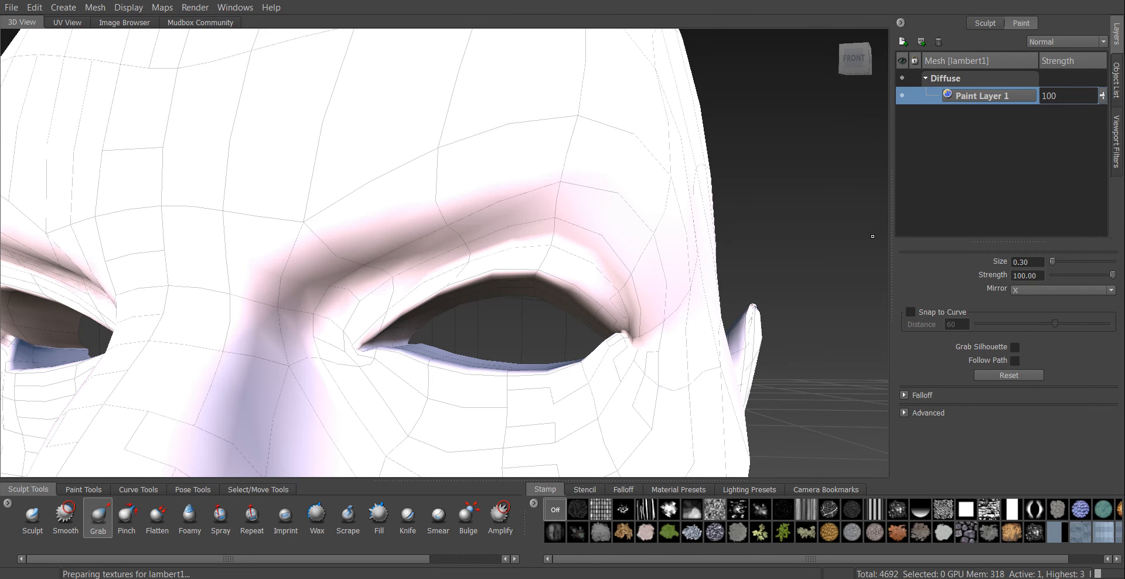
Examine the paint layer's coverage over the face, ear and skull from the front and the side
alt+drag(735, 267, 771, 251)
scroll(771, 251, down, 10)
alt+drag(553, 260, 624, 263)
scroll(730, 295, up, 5)
scroll(840, 336, up, 5)
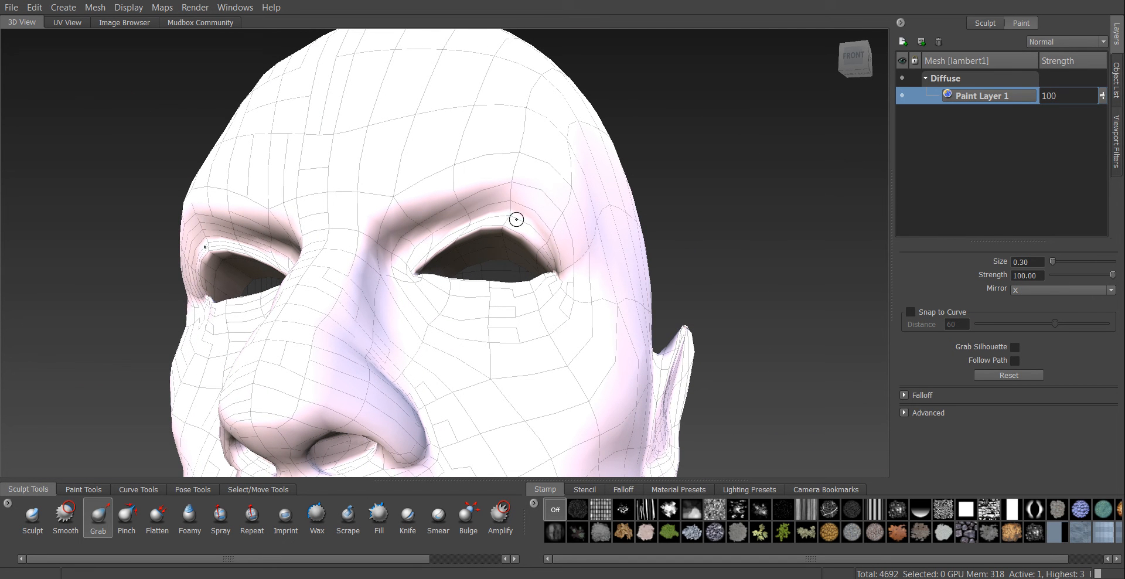
alt+drag(600, 258, 476, 286)
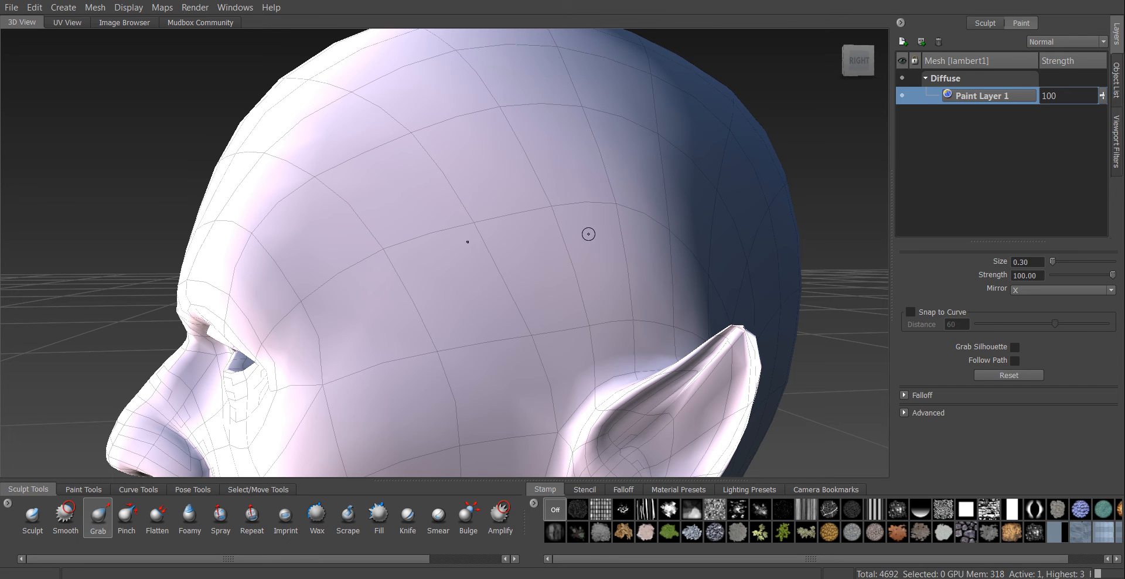
alt+drag(503, 243, 638, 246)
alt+right_drag(638, 246, 592, 258)
alt+middle_drag(603, 264, 615, 169)
alt+drag(650, 179, 623, 220)
alt+right_drag(623, 220, 544, 240)
Choose the Paint Brush and set its color to black
click(83, 489)
click(41, 515)
scroll(1101, 311, down, 3)
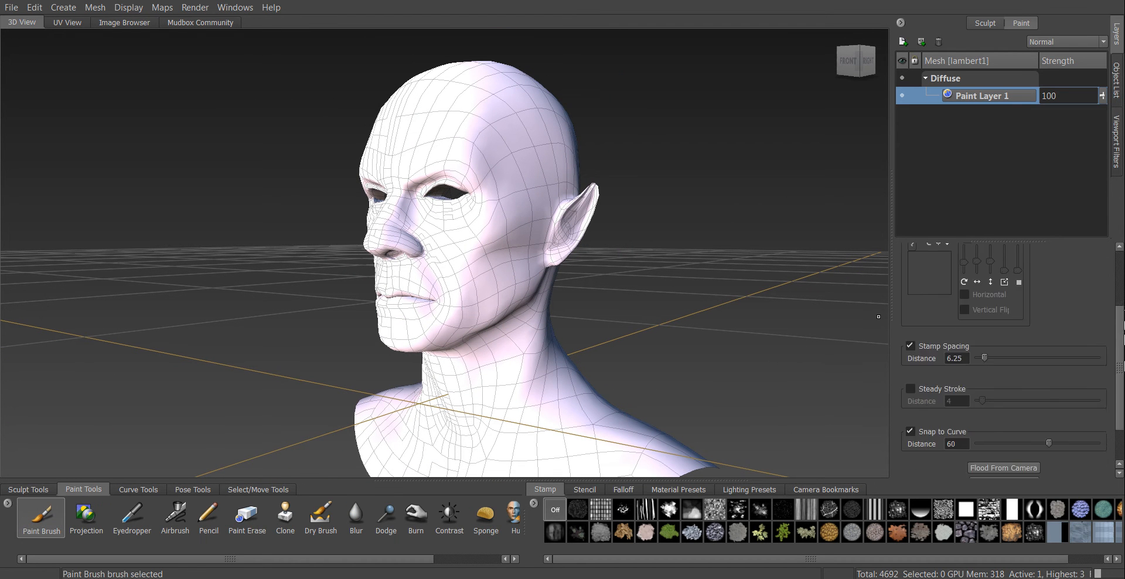
alt+drag(837, 376, 556, 277)
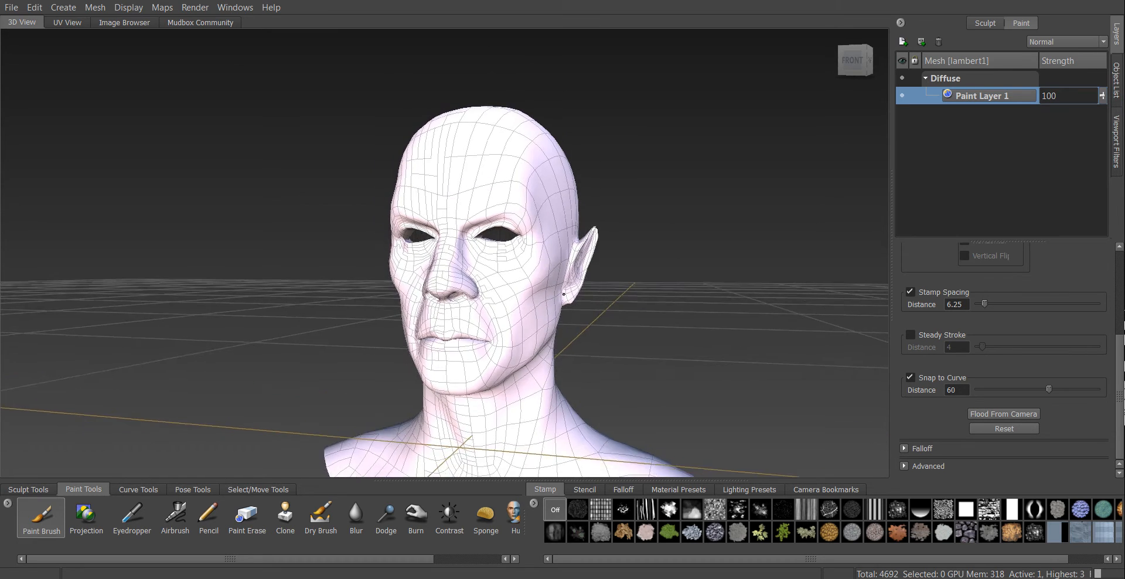
scroll(539, 284, up, 10)
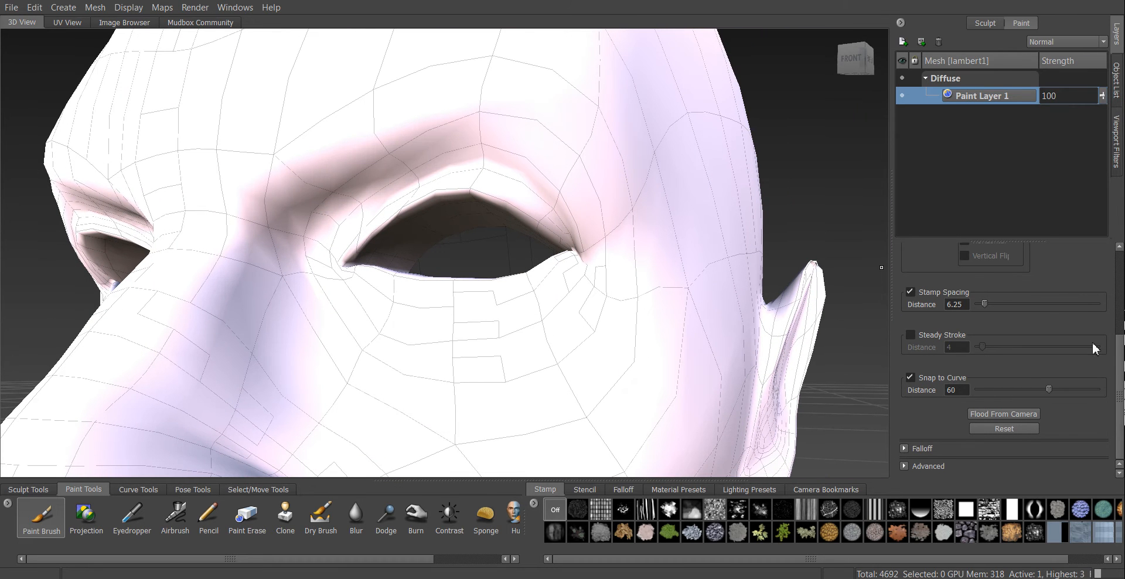
scroll(1119, 358, up, 5)
click(1054, 263)
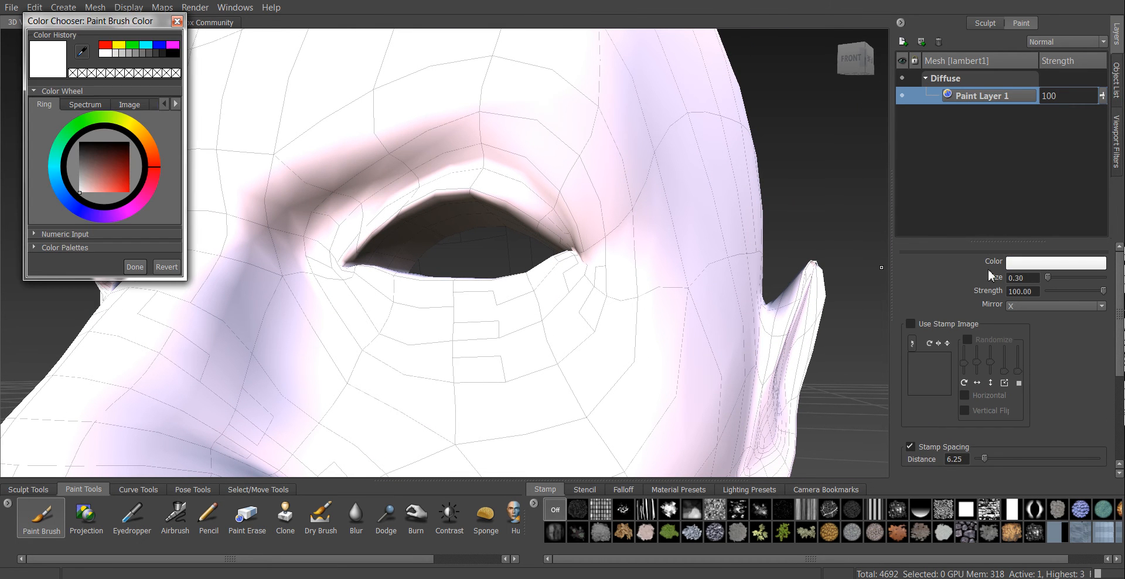
click(175, 53)
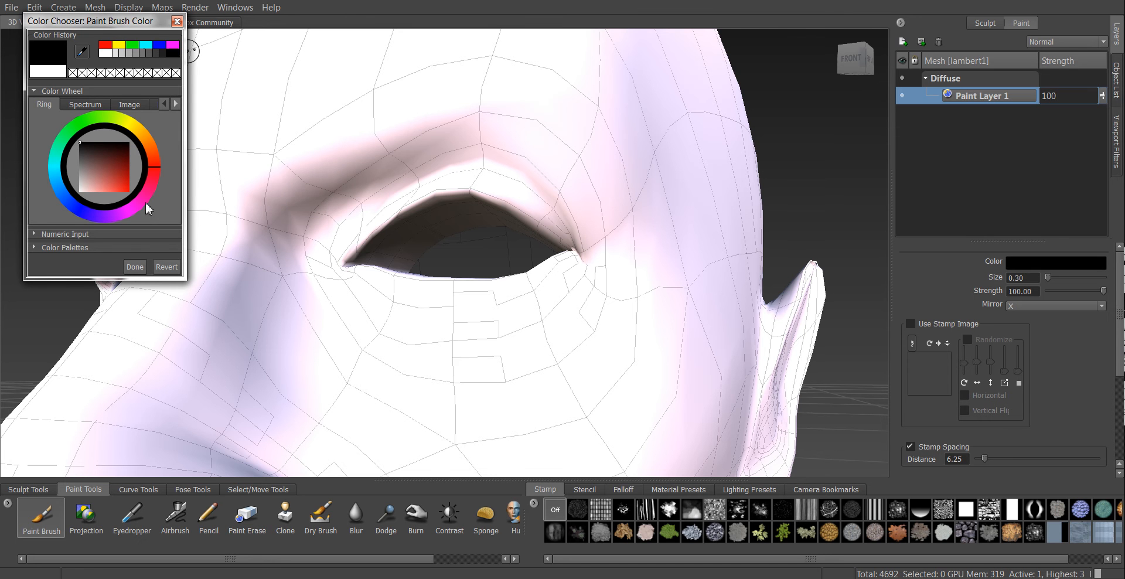
click(134, 267)
Paint the rims of both eye openings black at brush size 0.19 with X mirroring
mouse_move(168, 251)
alt+mouse_down()
mouse_move(512, 222)
mouse_move(517, 235)
alt+mouse_up()
mouse_move(403, 311)
mouse_down()
mouse_move(444, 284)
mouse_move(424, 299)
mouse_move(557, 246)
mouse_move(610, 262)
mouse_move(635, 298)
mouse_move(589, 251)
mouse_move(533, 240)
mouse_move(430, 284)
mouse_move(389, 319)
mouse_up()
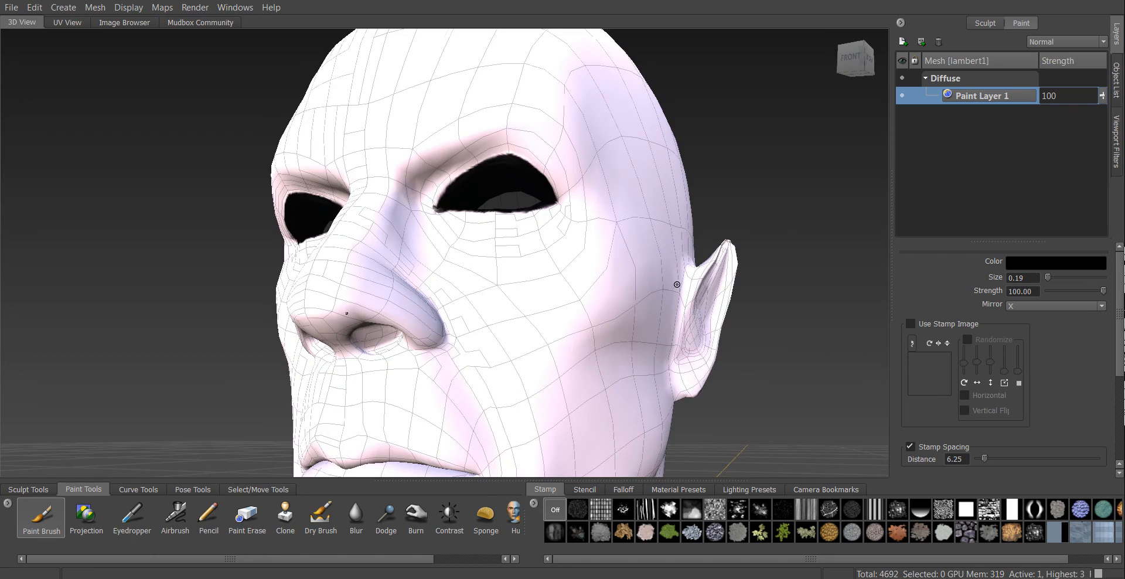
Try black paint strokes on the back of the head behind the ear, enlarging the brush to 0.98
alt+drag(676, 284, 561, 278)
alt+right_drag(561, 278, 593, 257)
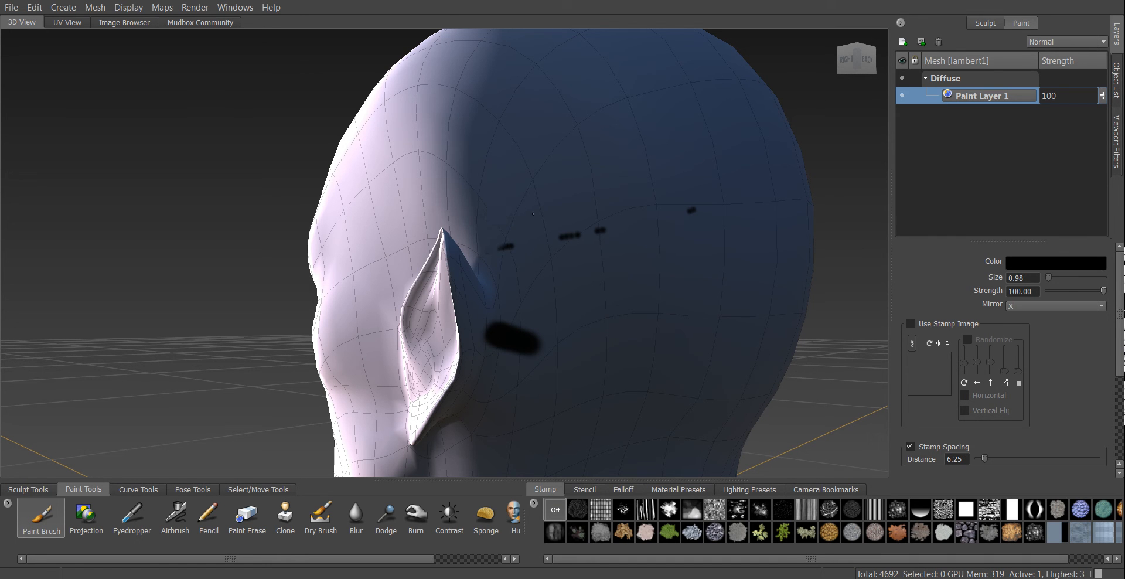
ctrl+drag(524, 329, 488, 333)
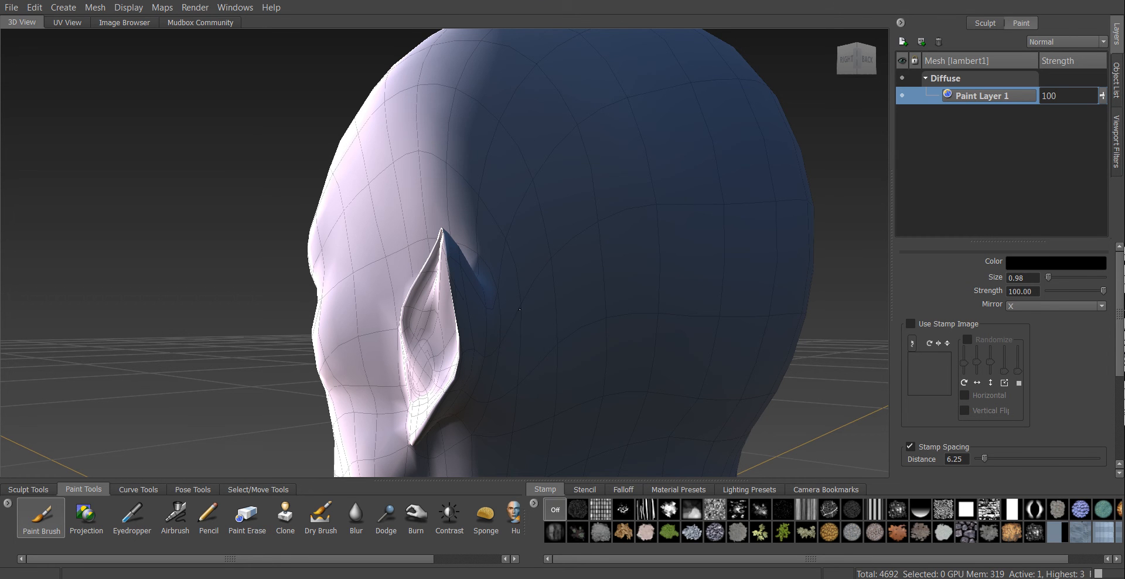
Review the black eye rims up close and bring the sculpt tools through Freeze, Mask and Erase into view
mouse_move(476, 262)
alt+mouse_down()
mouse_move(703, 275)
mouse_move(607, 301)
mouse_move(624, 322)
mouse_move(641, 301)
mouse_move(695, 304)
mouse_move(684, 261)
alt+mouse_up()
scroll(703, 290, up, 5)
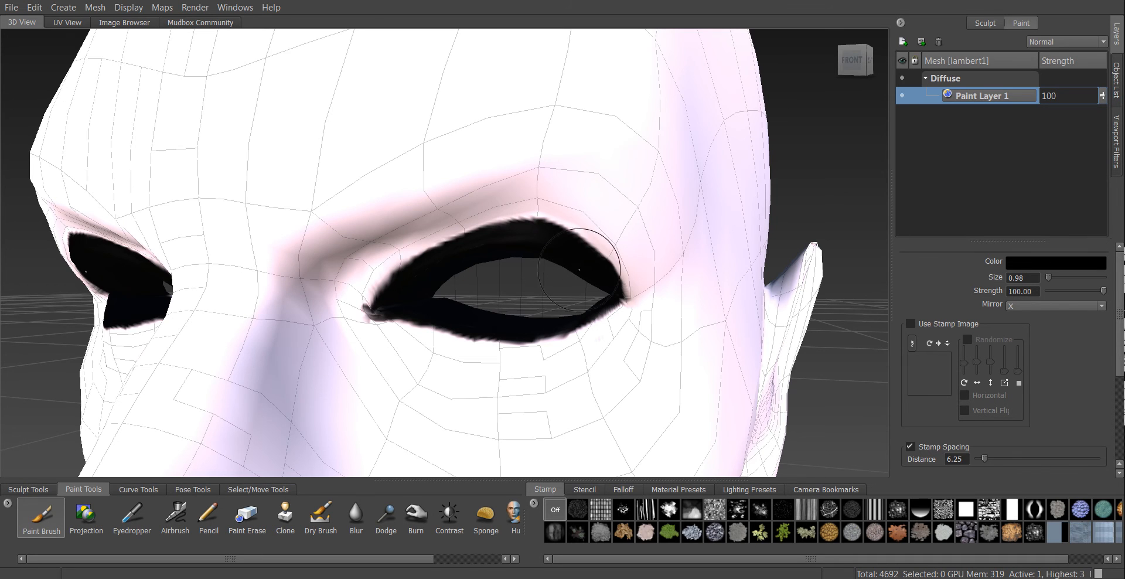
alt+drag(630, 279, 610, 276)
alt+right_drag(698, 258, 566, 228)
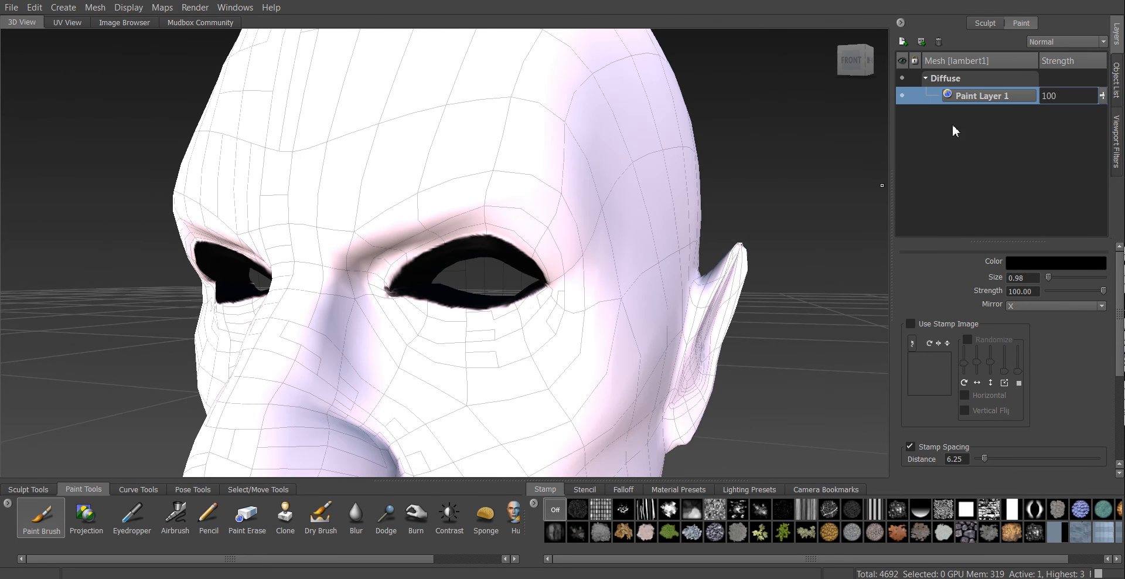
click(28, 490)
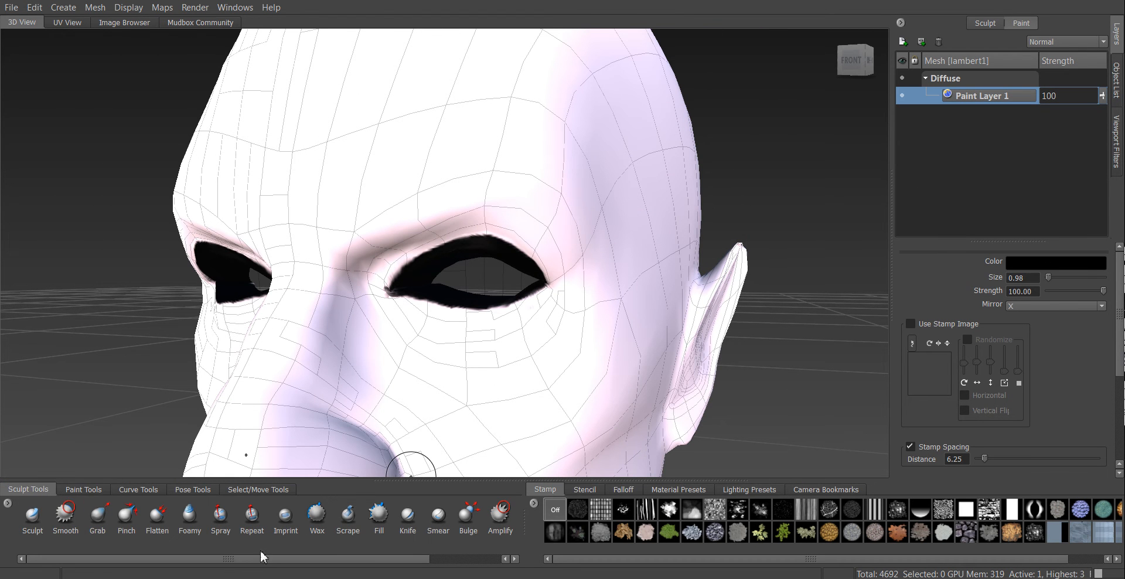
drag(406, 559, 502, 568)
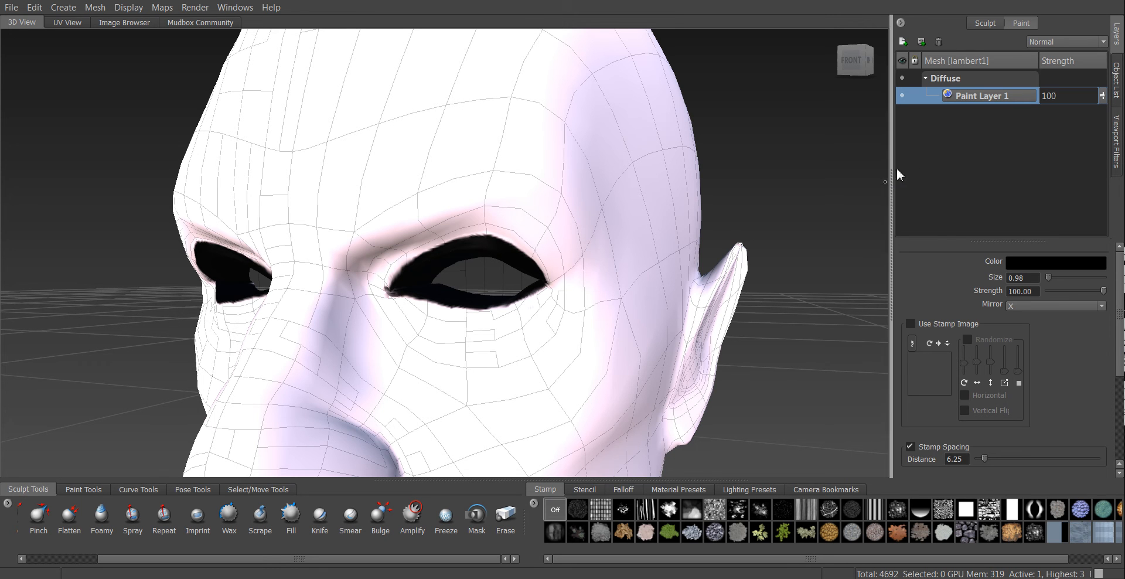
Freeze the mesh around both eyes from the selected Paint Layer 1 and hide that layer
right_click(988, 101)
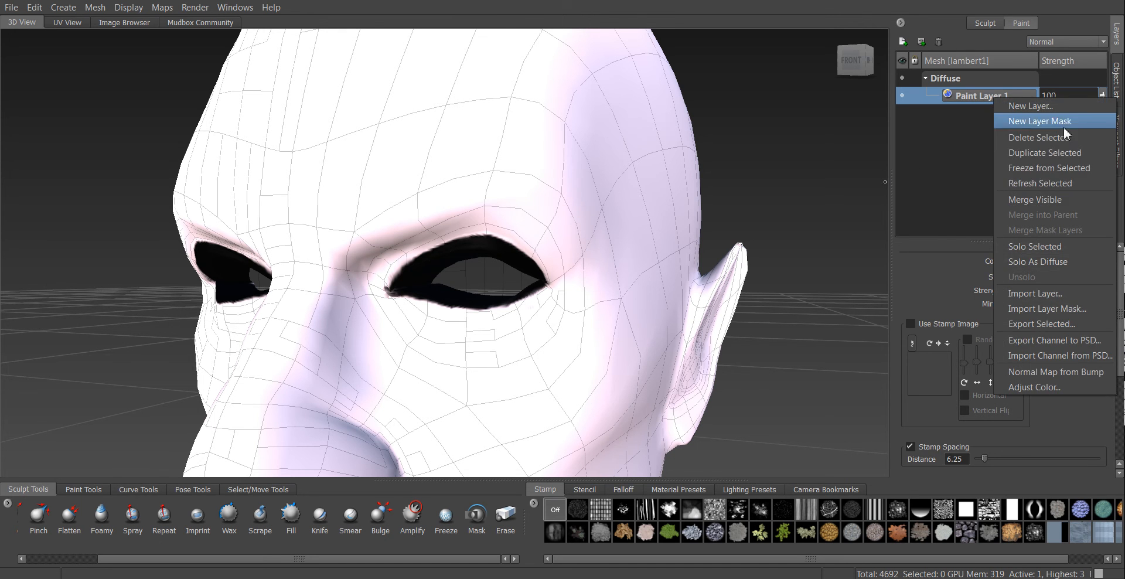
click(1075, 168)
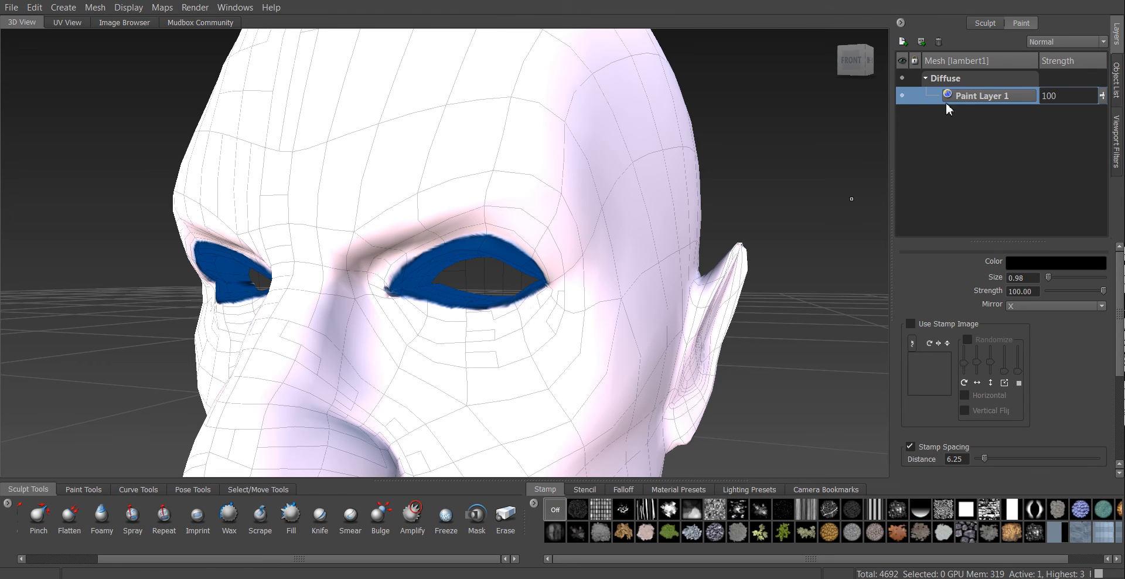
click(903, 96)
alt+drag(704, 221, 852, 189)
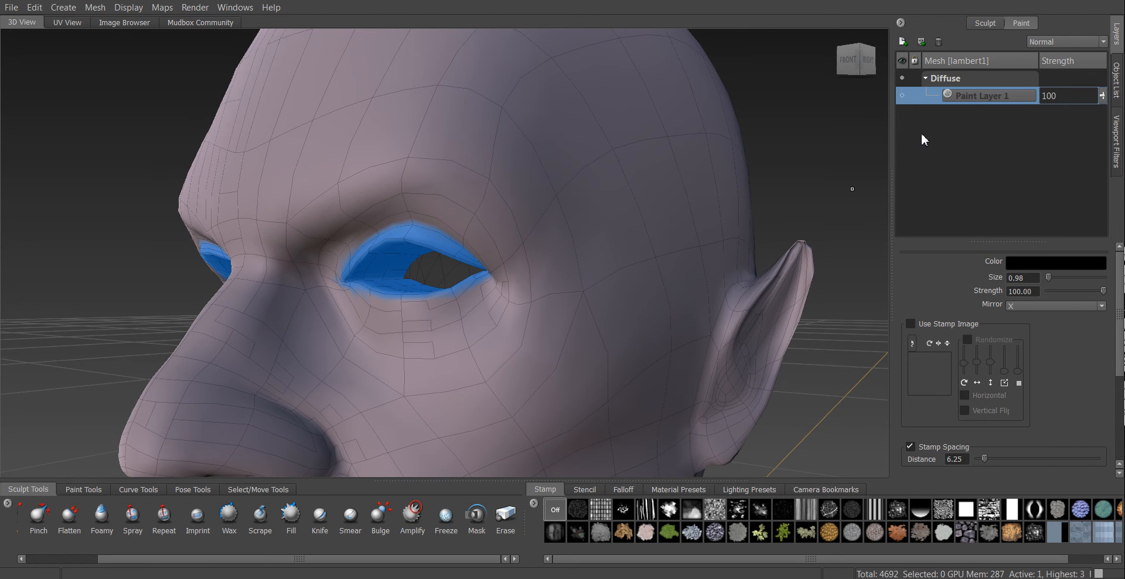
right_click(981, 100)
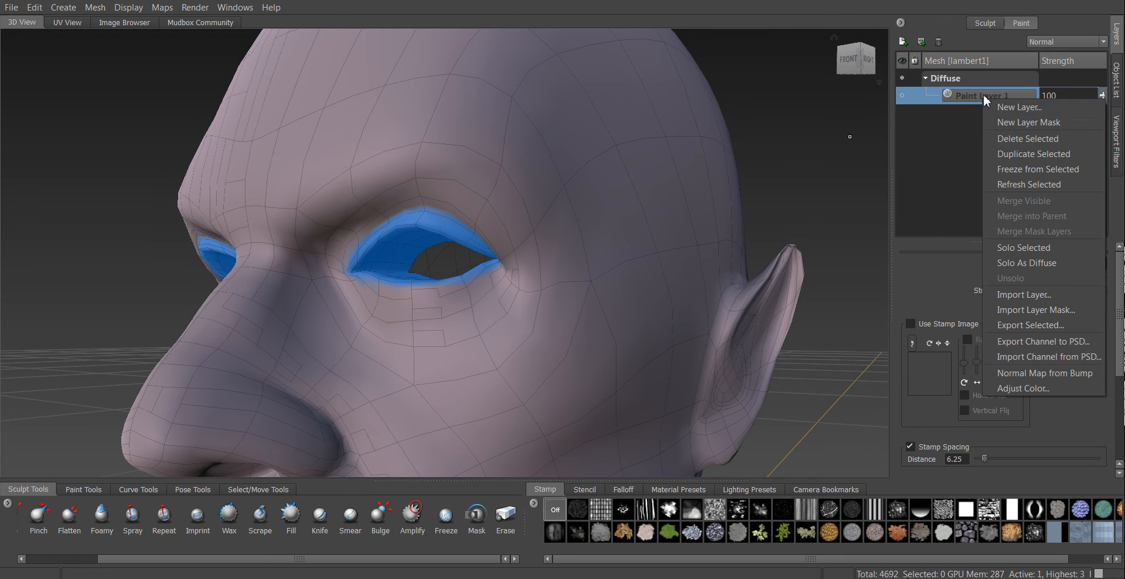
click(929, 181)
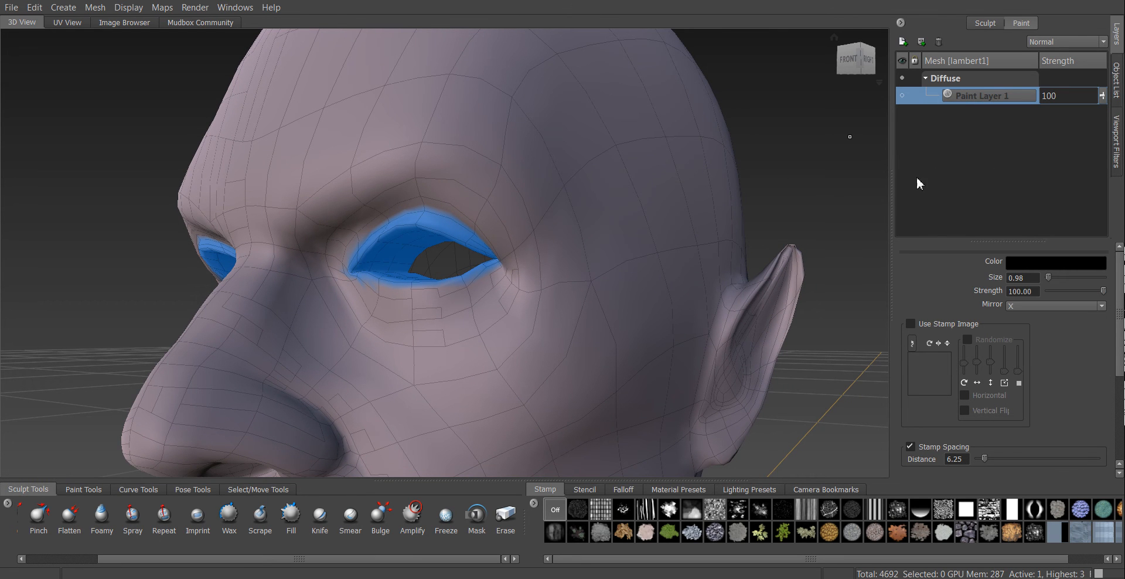
Switch to the Grab brush for reshaping the skin around the frozen eye rim
alt+drag(608, 243, 583, 256)
alt+right_drag(582, 256, 736, 241)
alt+middle_drag(736, 241, 635, 251)
mouse_move(635, 251)
alt+mouse_down()
mouse_move(657, 263)
mouse_move(648, 266)
alt+mouse_up()
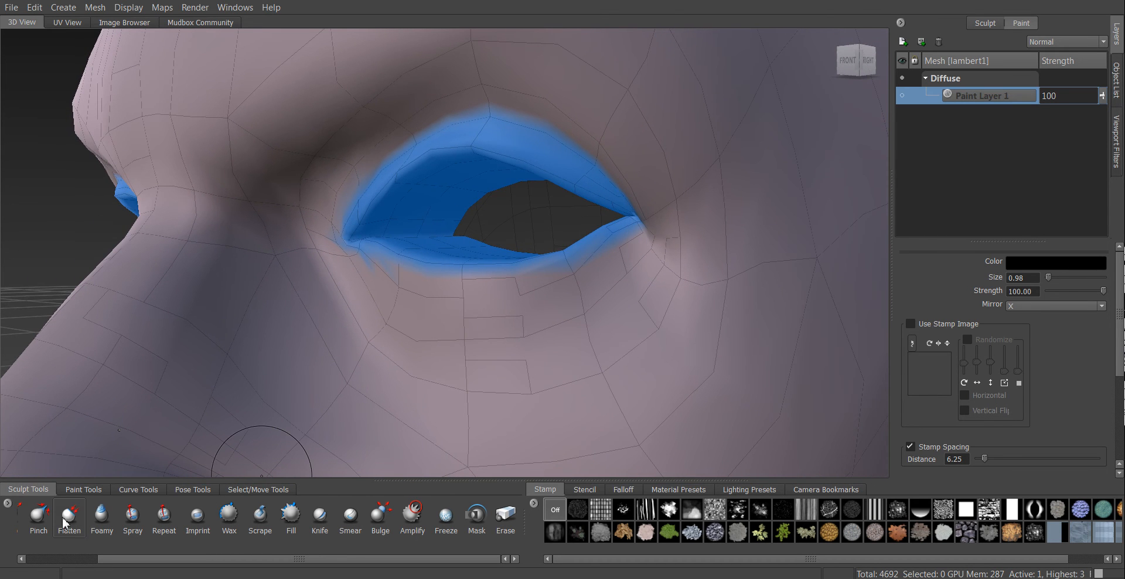
click(82, 559)
click(98, 514)
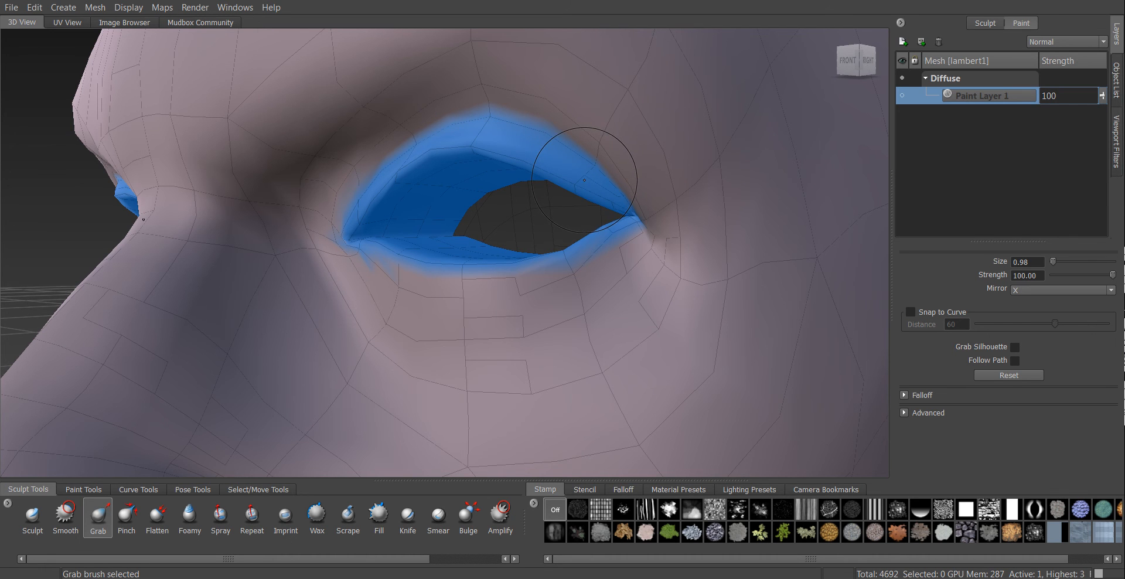
Compare the frozen eye area on subdivision levels 0 to 2, then freeze level 0 from Paint Layer 1
key(Page_Down)
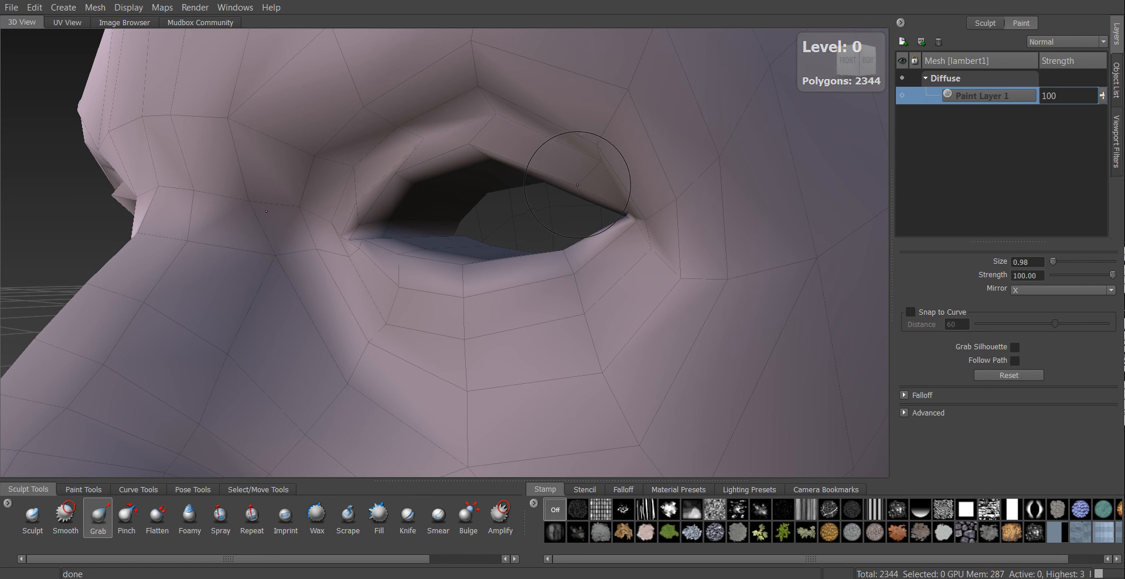
key(Page_Up)
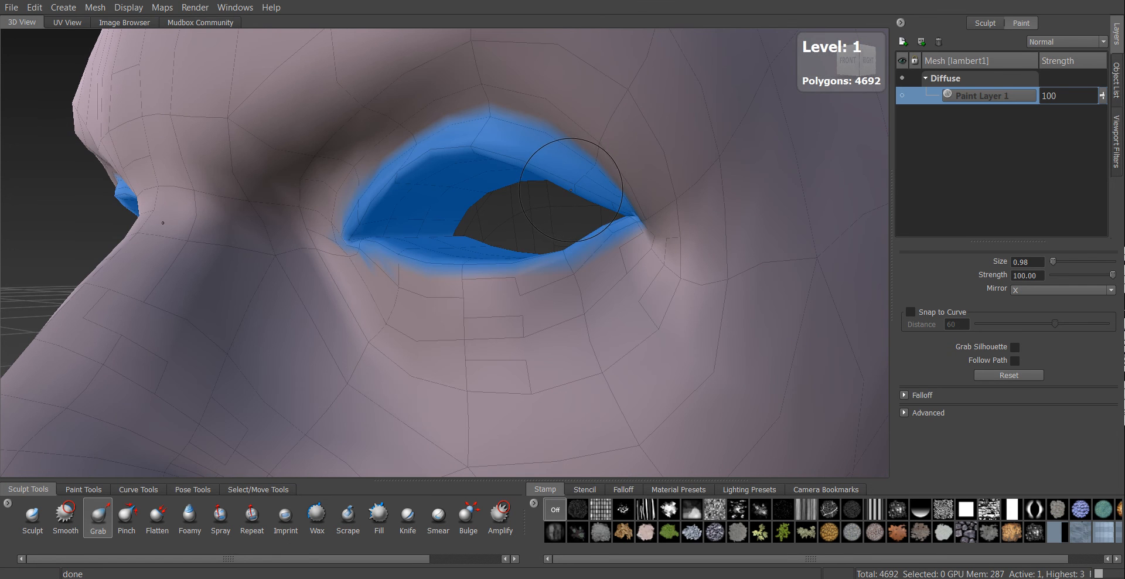
key(Page_Up)
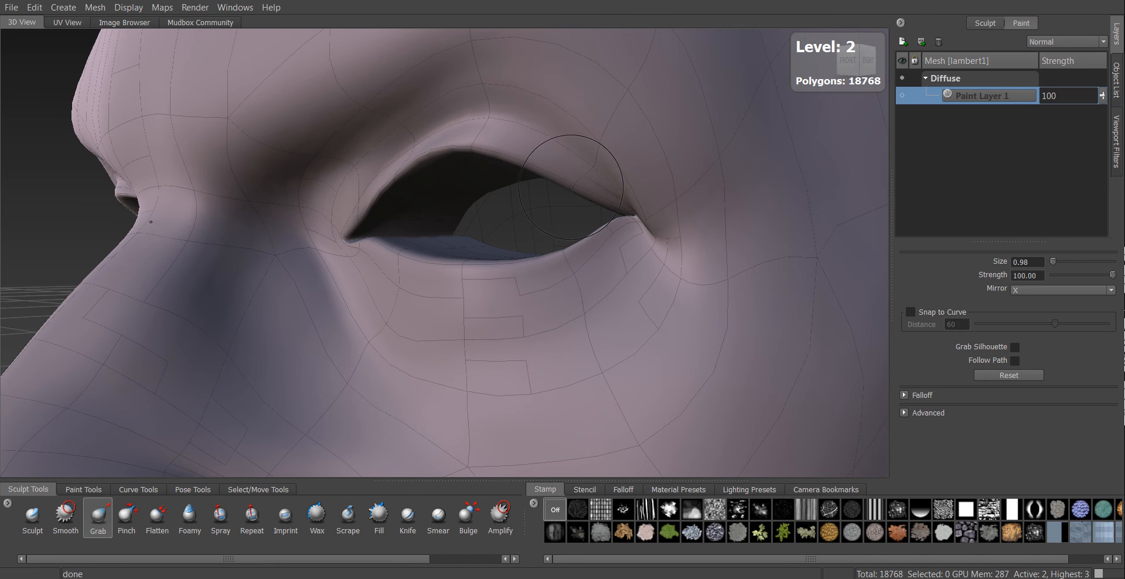
key(Page_Down)
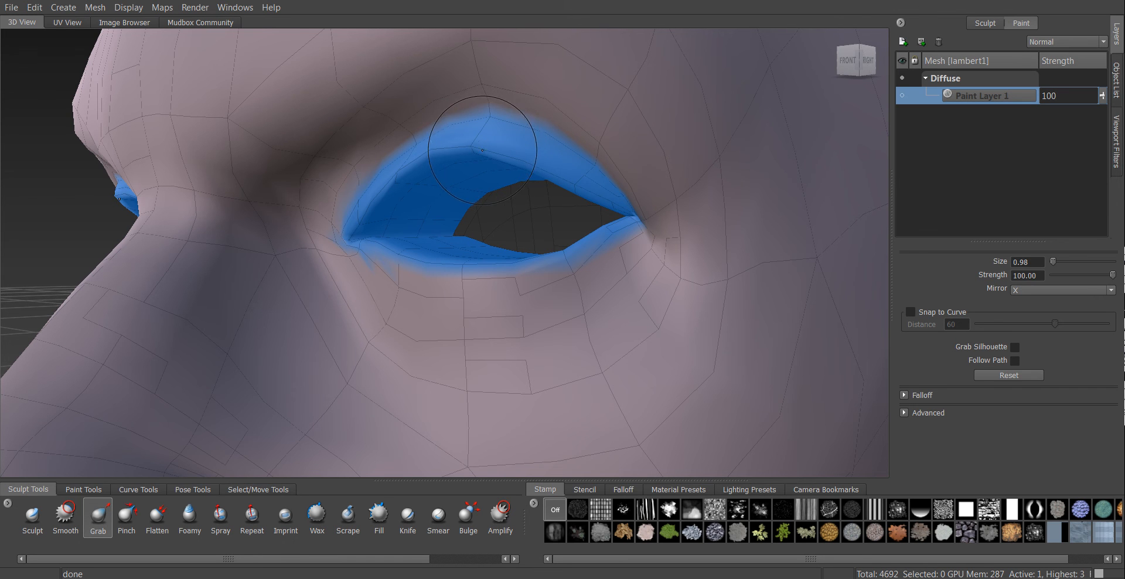
key(Page_Down)
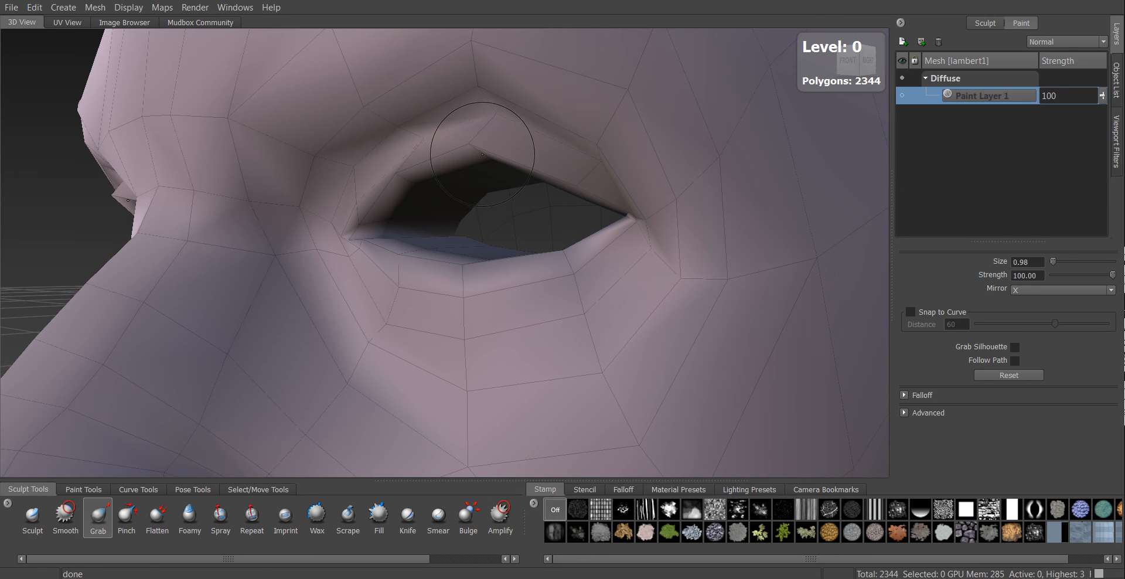
right_click(982, 99)
click(1036, 170)
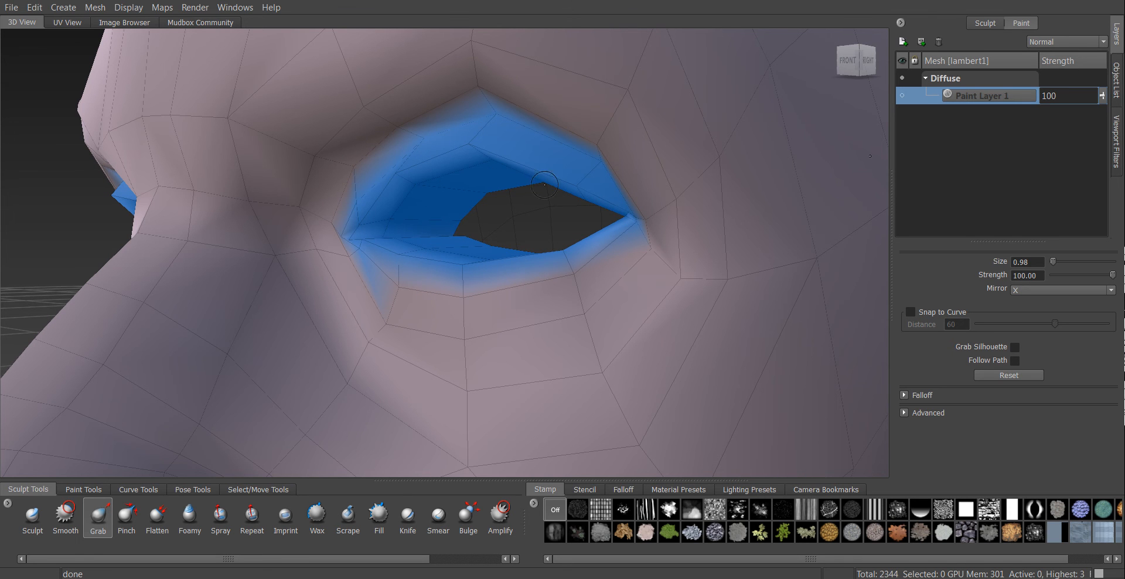
Grab the skin above the upper eyelid at subdivision level 0 and pull it down over the frozen rim
drag(598, 126, 583, 170)
drag(472, 95, 475, 138)
drag(582, 167, 578, 181)
Working from beneath the eye, pull the middle and outer eyelid fold further over the frozen rim at brush size 0.98
mouse_move(678, 188)
alt+mouse_down()
mouse_move(703, 178)
mouse_move(690, 117)
mouse_move(666, 169)
mouse_move(659, 150)
alt+mouse_up()
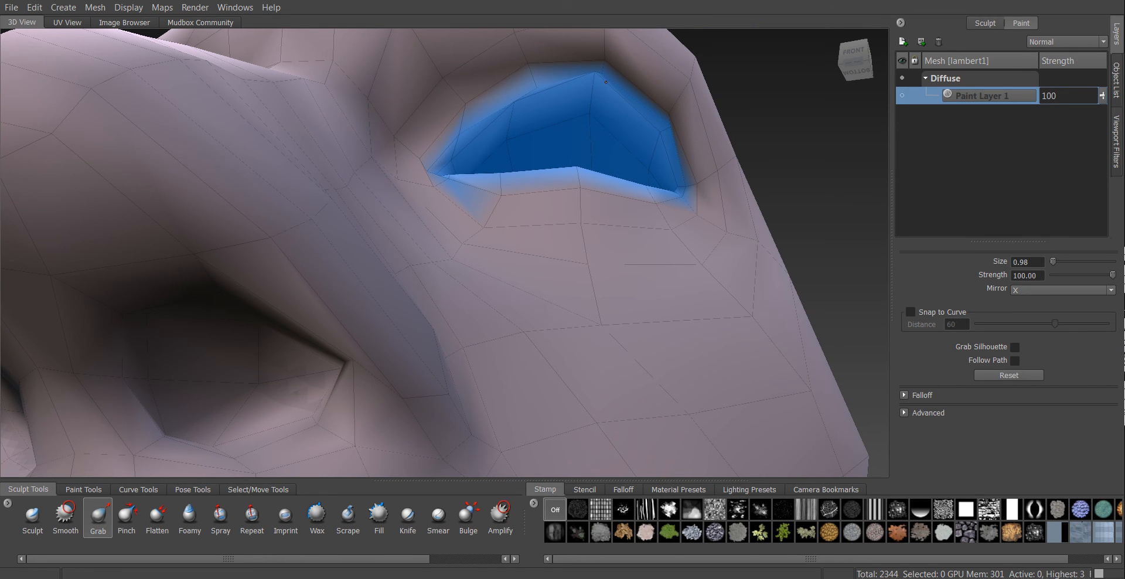
alt+drag(665, 117, 622, 140)
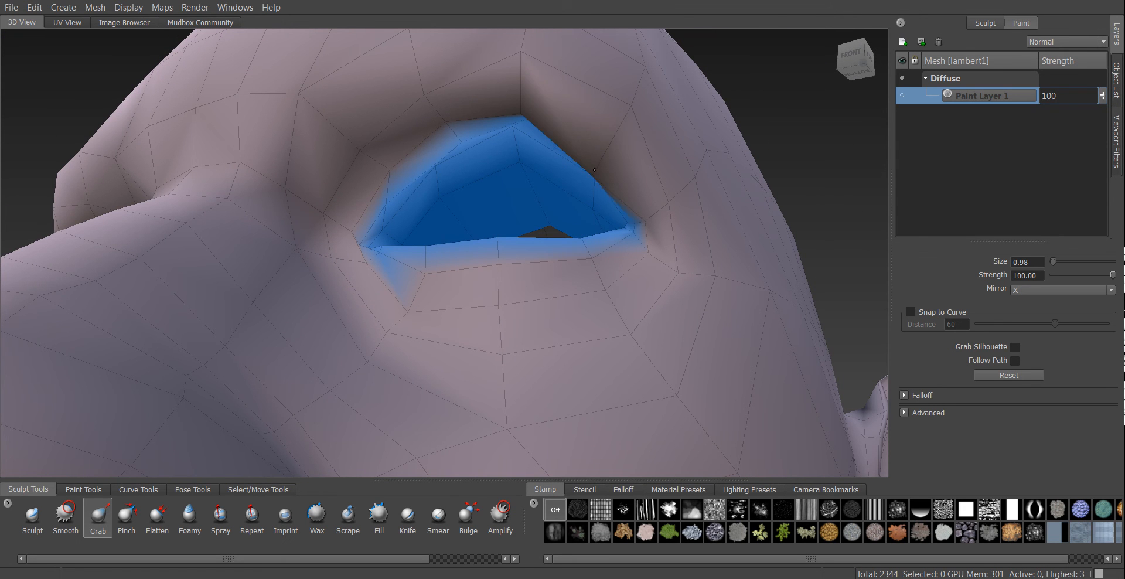
alt+drag(591, 180, 620, 158)
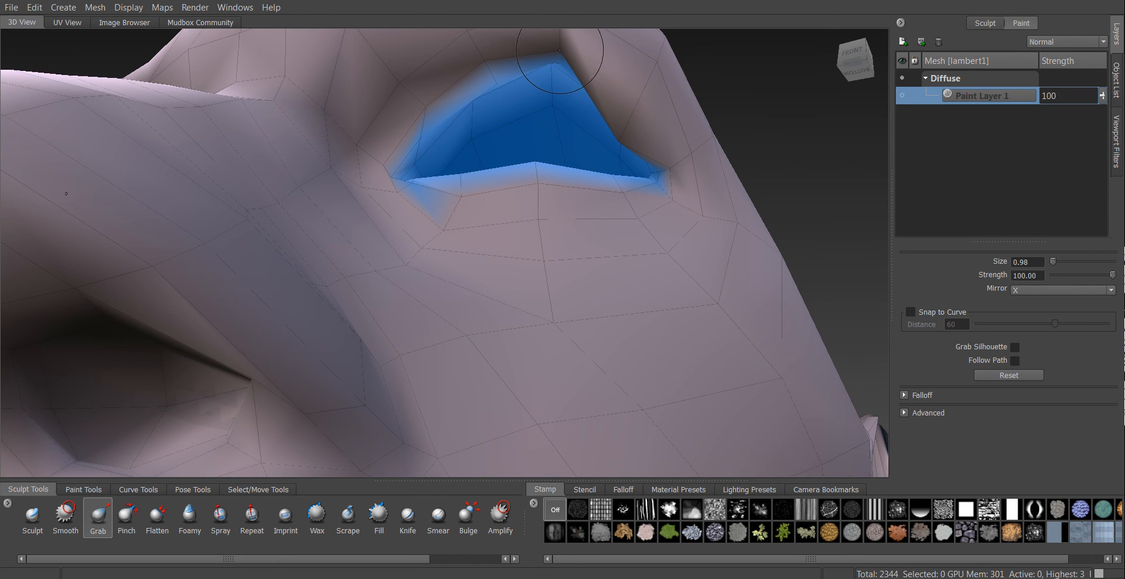
drag(558, 45, 553, 93)
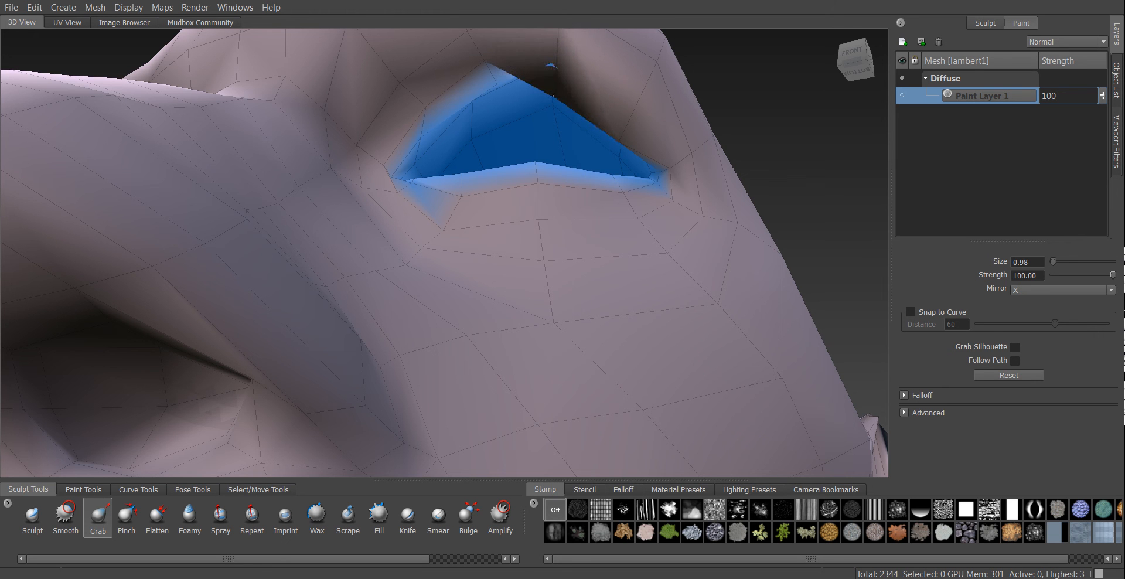
mouse_move(627, 113)
alt+mouse_down()
mouse_move(541, 223)
mouse_move(547, 281)
mouse_move(583, 186)
mouse_move(562, 176)
mouse_move(565, 136)
mouse_move(601, 154)
alt+mouse_up()
mouse_move(578, 114)
alt+mouse_down()
mouse_move(577, 159)
mouse_move(551, 165)
alt+mouse_up()
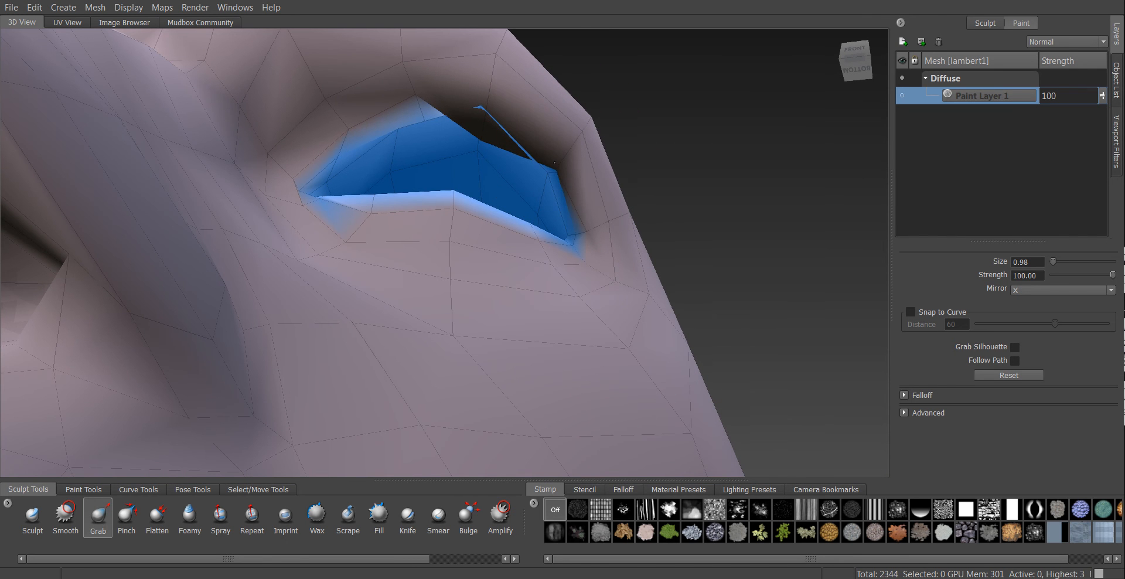
drag(488, 111, 443, 171)
Examine the reshaped eyelid folds on the low-resolution mesh from the side and the front
alt+drag(421, 176, 488, 226)
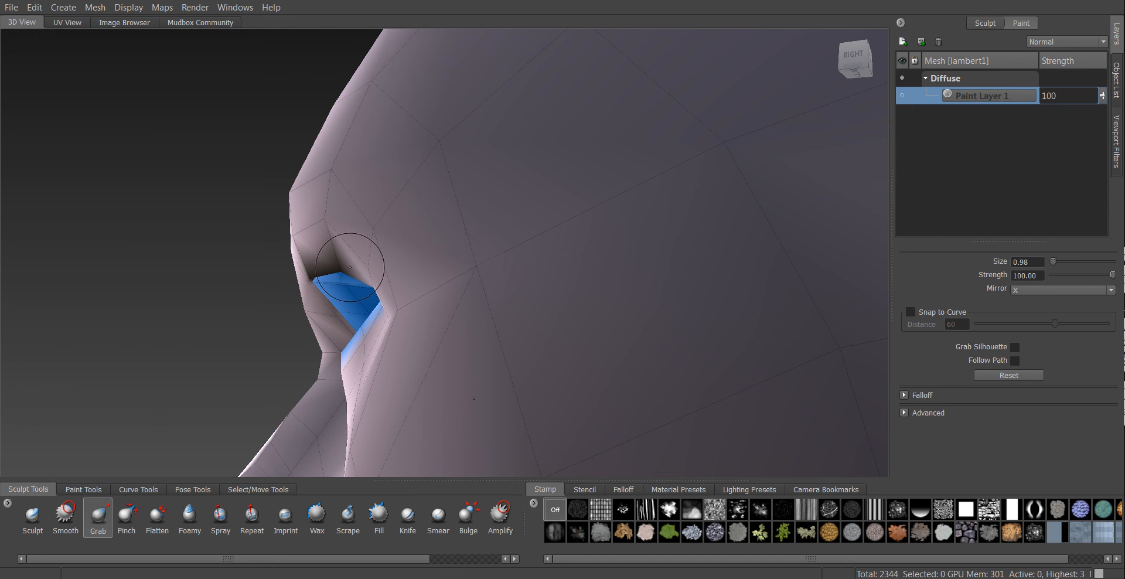
alt+drag(337, 281, 567, 287)
alt+right_drag(567, 287, 658, 246)
alt+drag(657, 246, 583, 211)
alt+right_drag(582, 211, 520, 196)
alt+drag(520, 196, 539, 257)
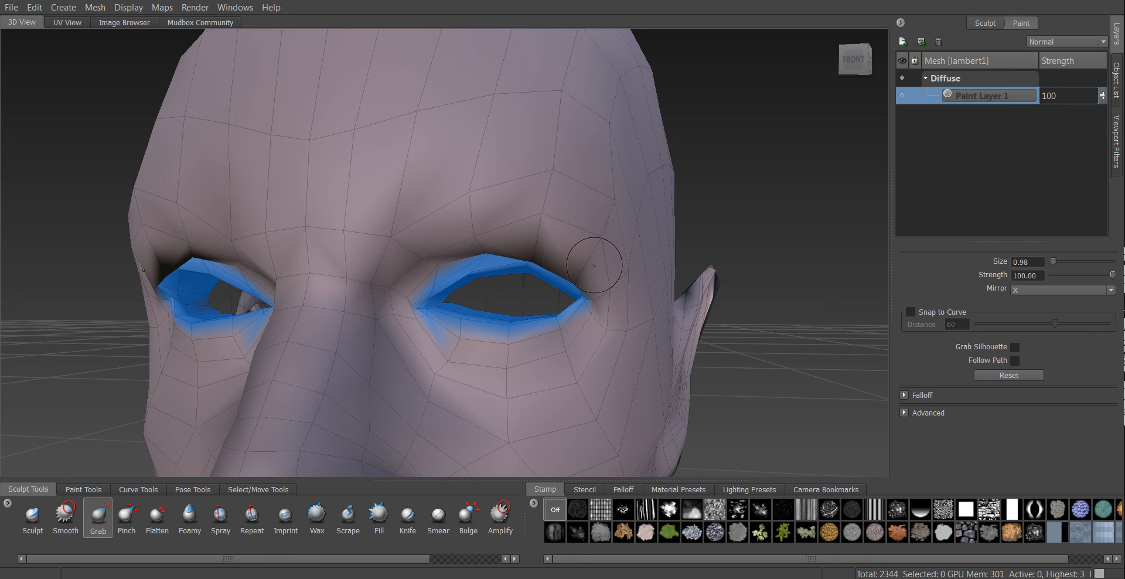
Raise the mesh to subdivision level 3, checking the eyelids at level 1 and 2, and turn off the wireframe
key(shift+d)
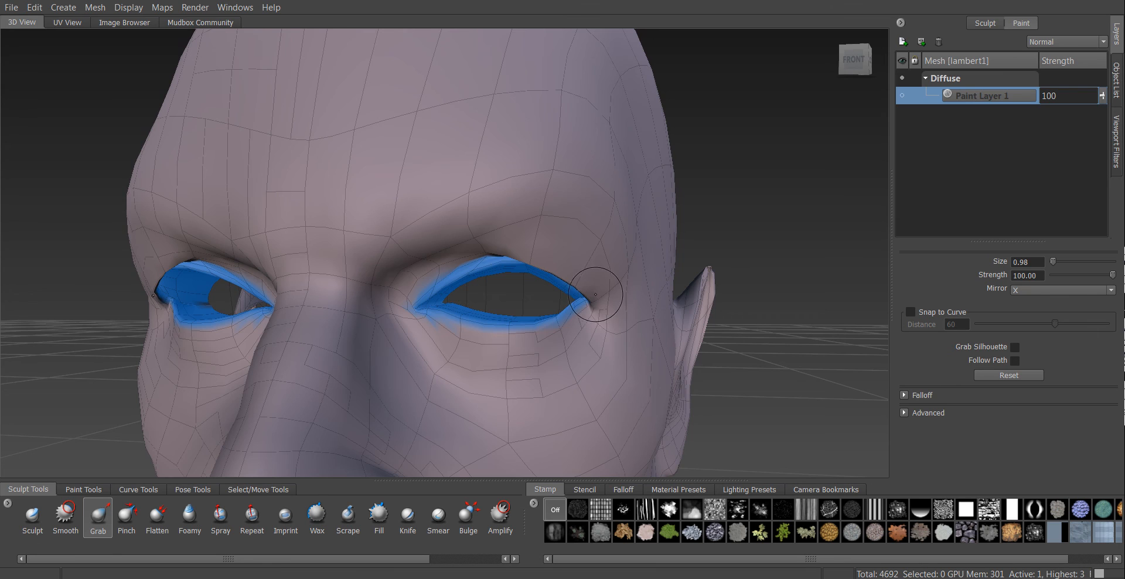
mouse_move(559, 296)
alt+mouse_down()
mouse_move(577, 209)
mouse_move(542, 255)
mouse_move(535, 213)
mouse_move(547, 183)
mouse_move(518, 93)
alt+mouse_up()
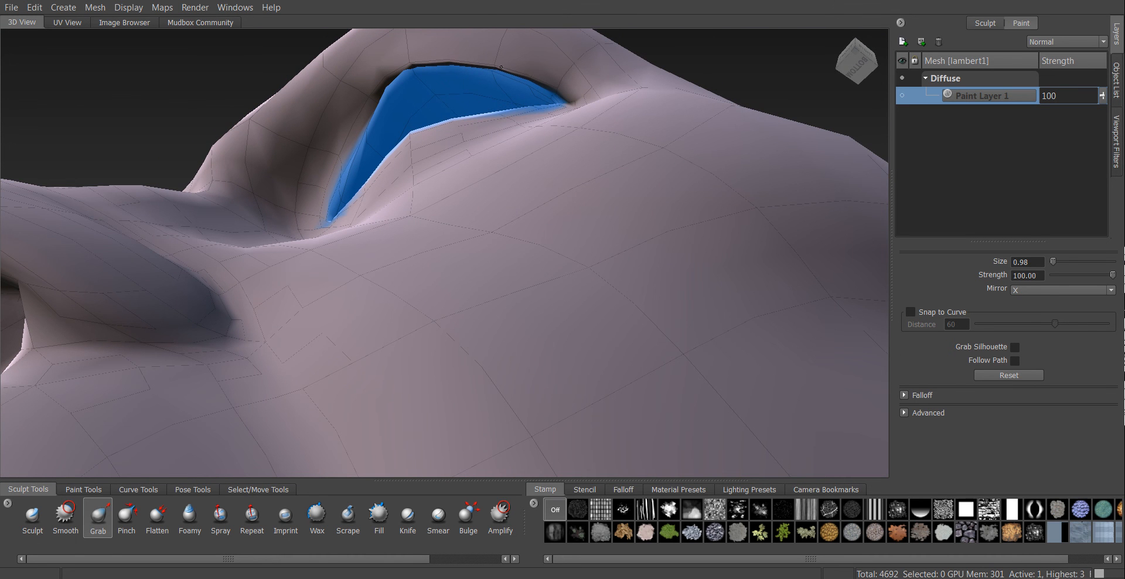
alt+drag(535, 75, 603, 191)
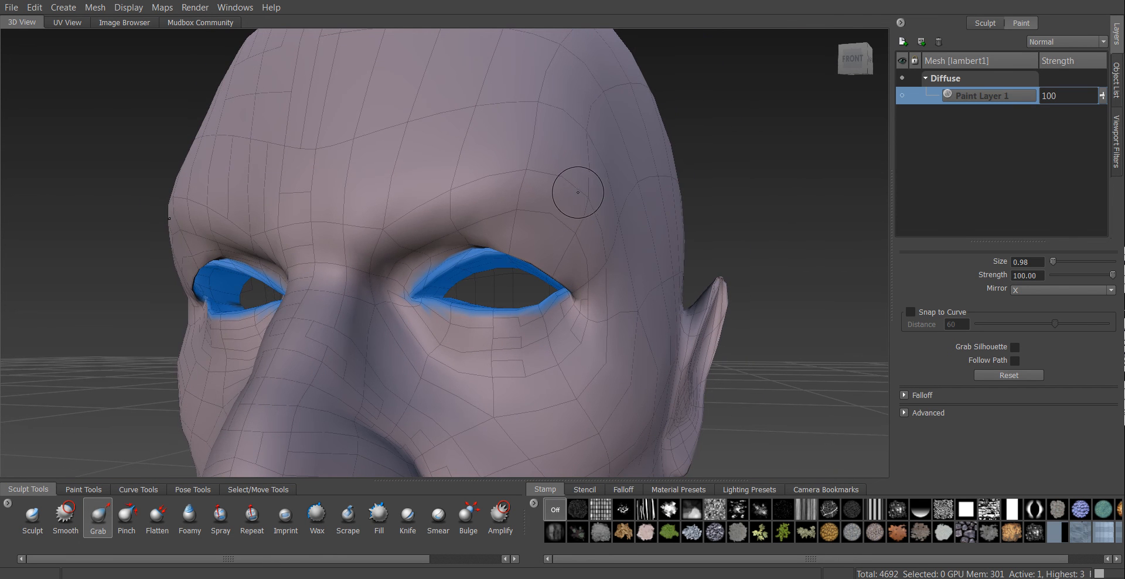
key(Page_Up)
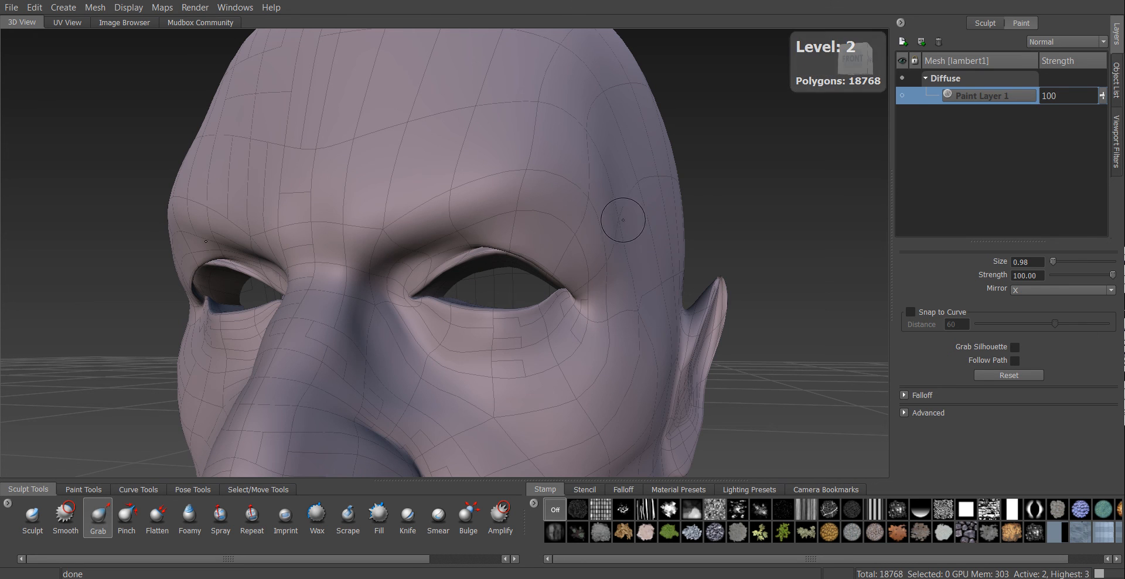
key(Page_Up)
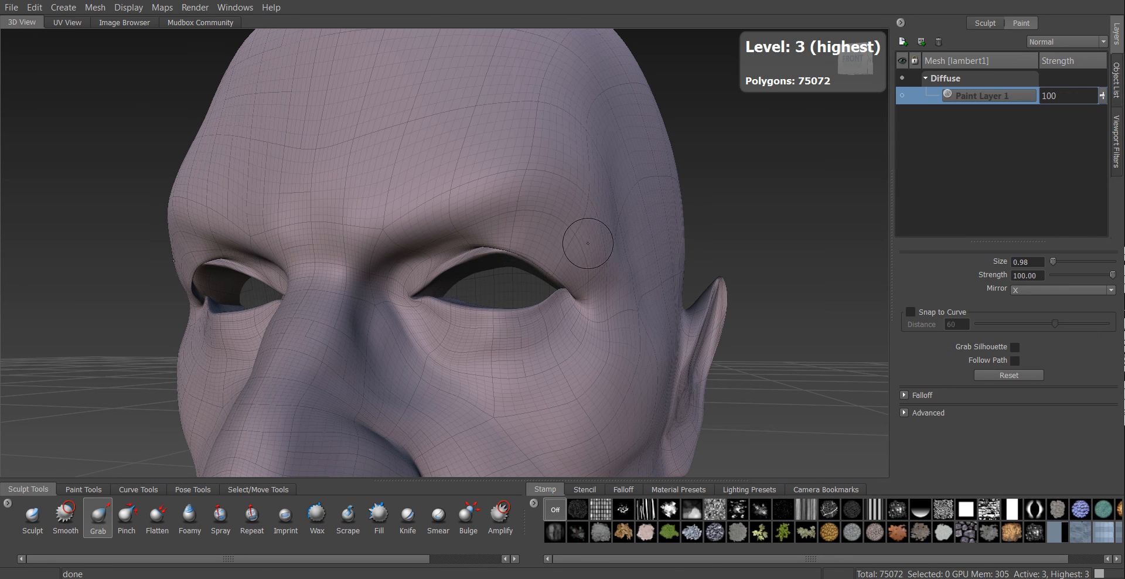
key(w)
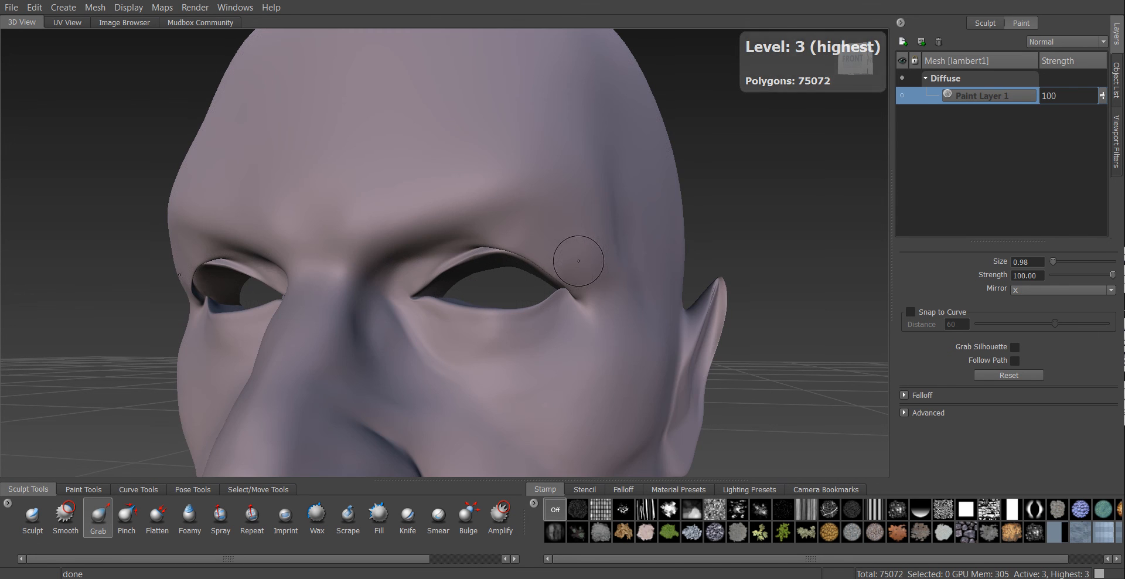
Sculpt short X-mirrored strokes along the inner upper eyelid crease with the Sculpt brush at size 0.52 and strength 2.00
alt+drag(571, 270, 713, 245)
alt+right_drag(712, 245, 577, 249)
alt+drag(577, 249, 563, 292)
scroll(558, 276, up, 6)
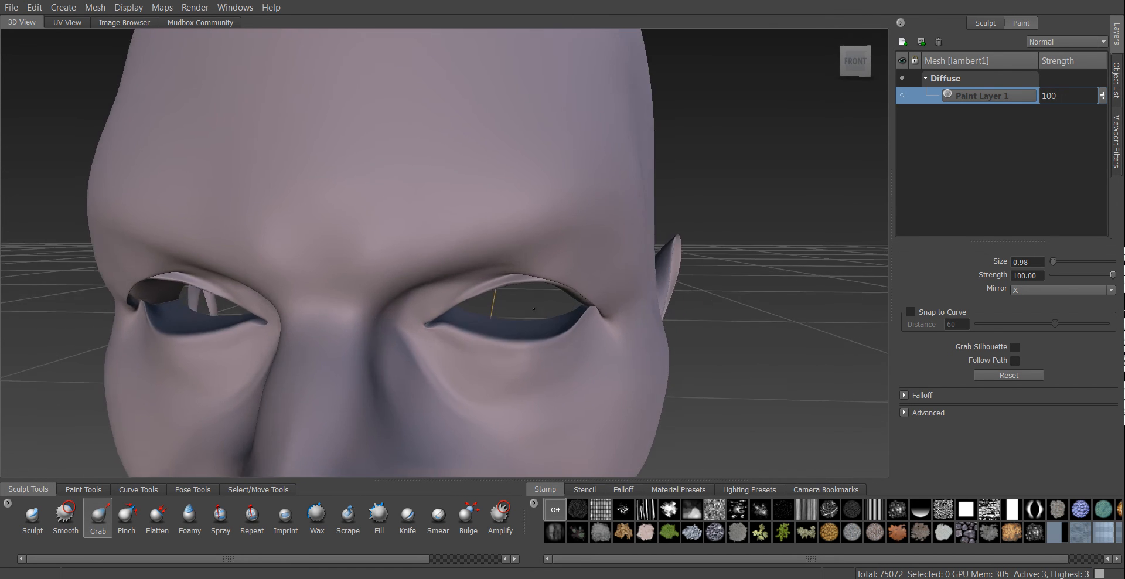
scroll(567, 296, up, 4)
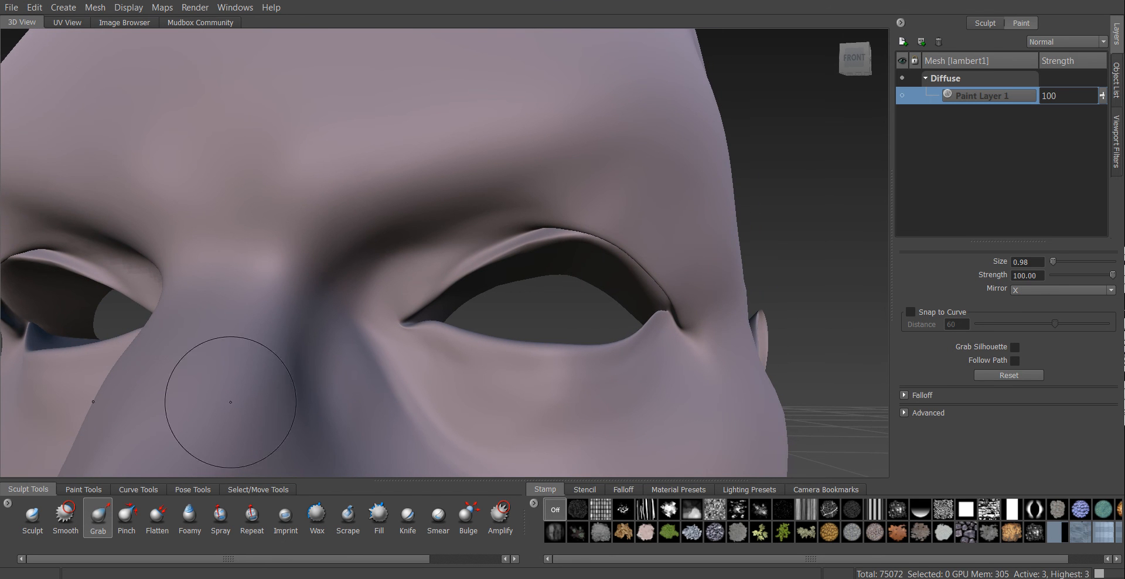
click(33, 515)
drag(527, 230, 523, 229)
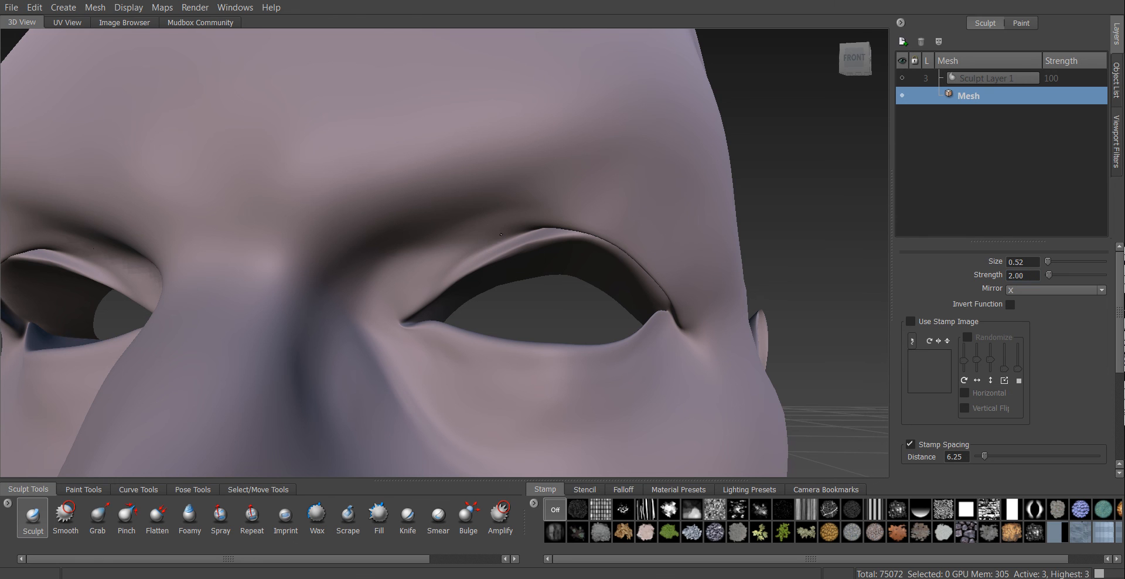
mouse_move(508, 230)
mouse_down()
mouse_move(445, 264)
mouse_move(473, 238)
mouse_up()
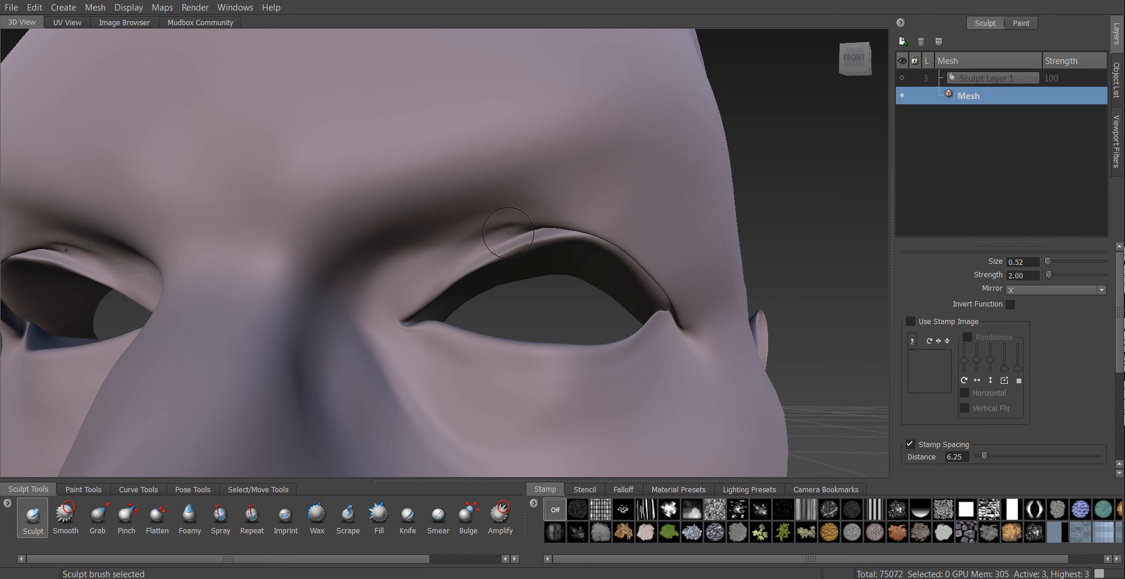
Review the whole head from several angles and display its paint layers
alt+drag(540, 254, 643, 239)
alt+right_drag(643, 239, 557, 328)
alt+drag(557, 328, 603, 305)
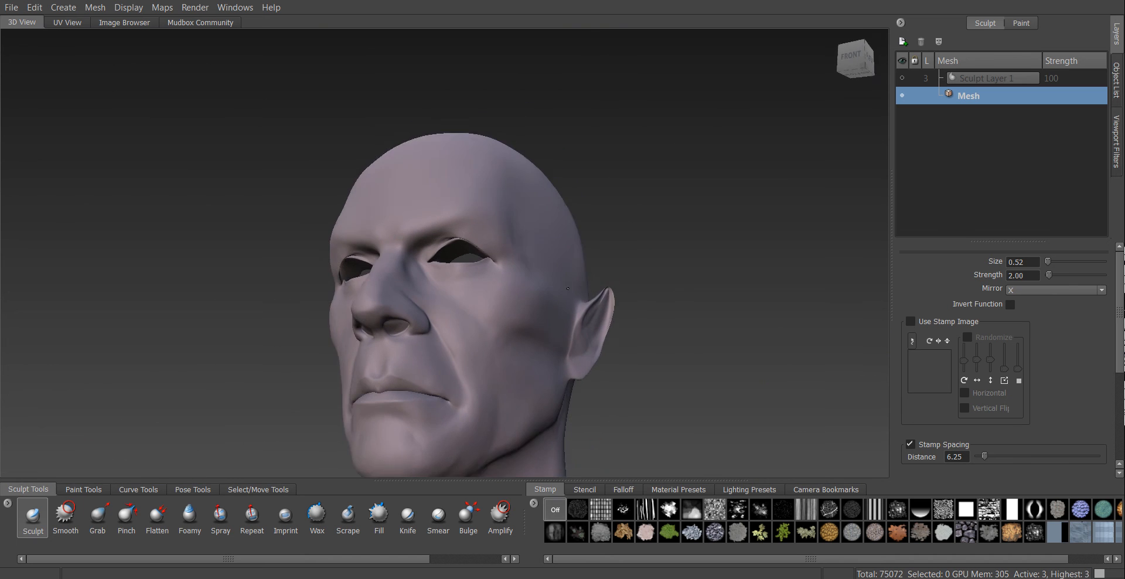
alt+middle_drag(604, 304, 627, 220)
alt+drag(627, 220, 636, 240)
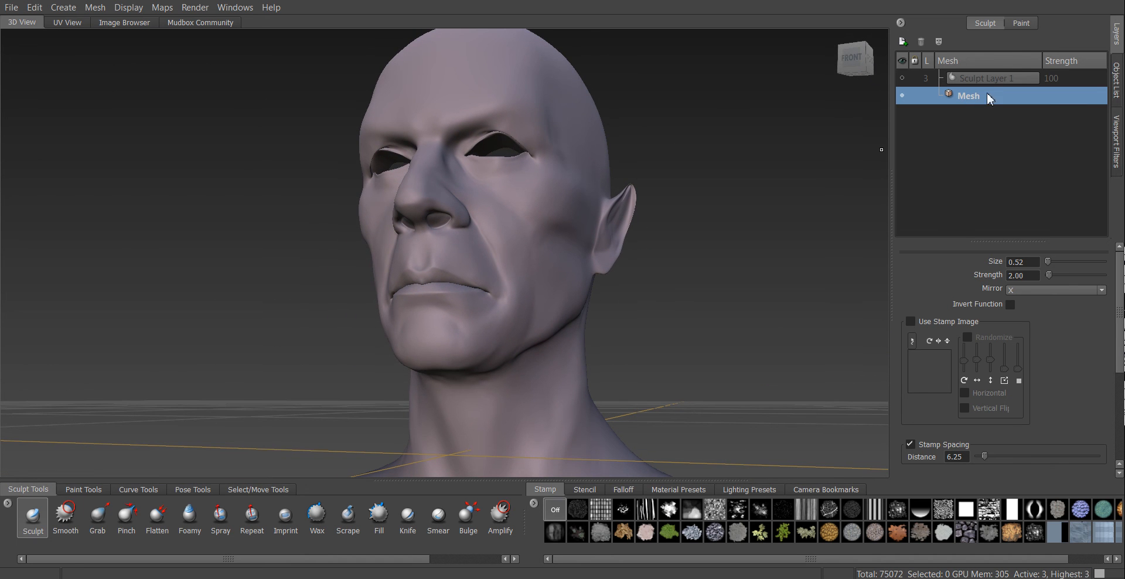
click(1020, 24)
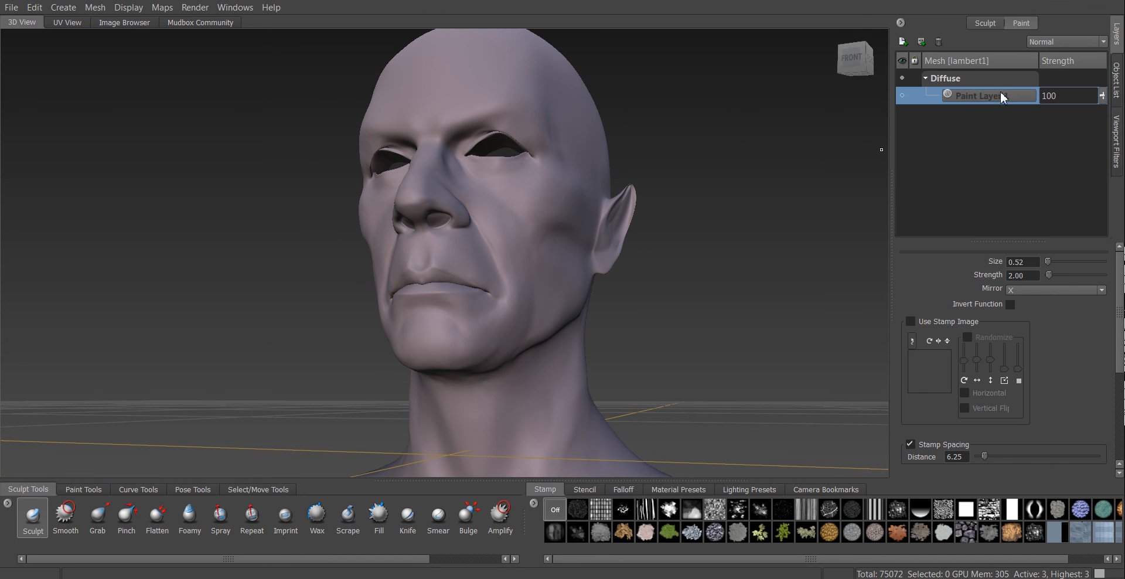
alt+drag(592, 244, 559, 223)
alt+right_drag(559, 223, 493, 180)
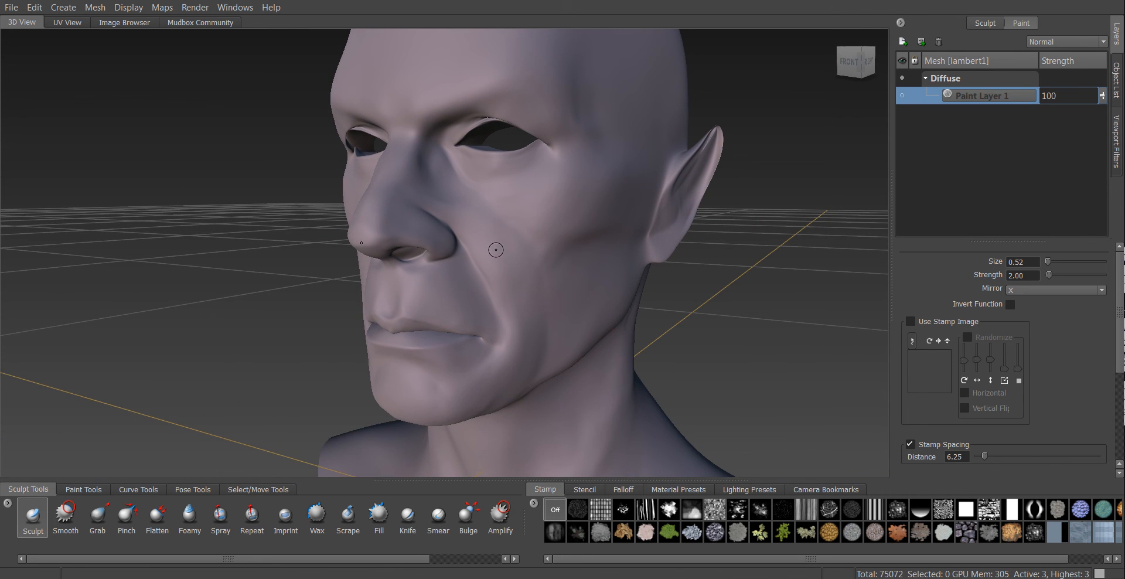
alt+drag(493, 252, 533, 252)
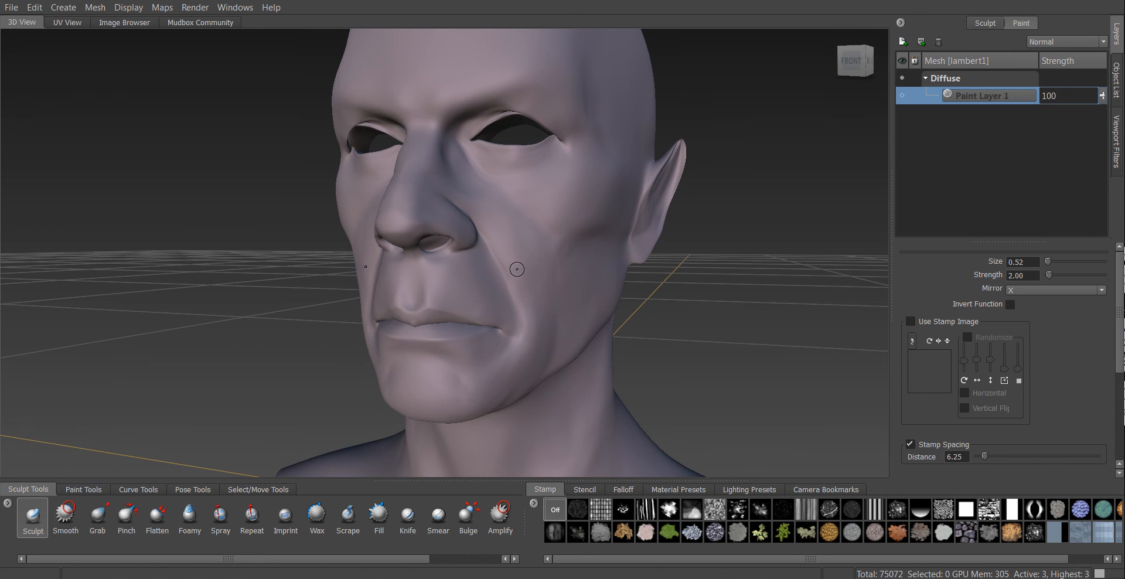
Examine the lips, chin and lower face from the front and at close range
alt+drag(621, 298, 656, 293)
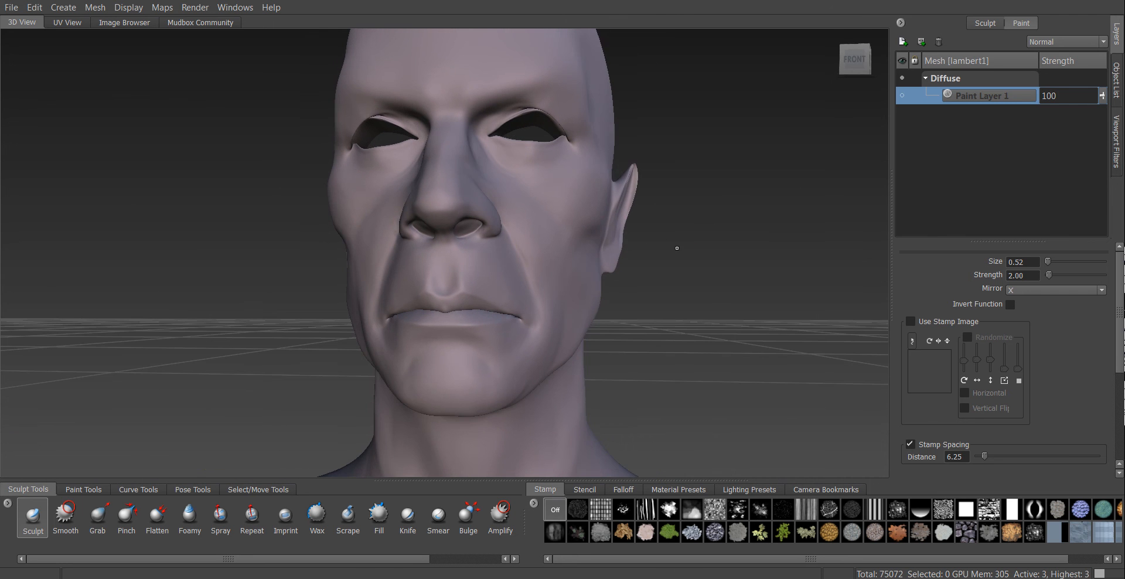
alt+middle_drag(627, 311, 691, 231)
alt+drag(692, 231, 684, 248)
alt+right_drag(684, 247, 720, 240)
alt+middle_drag(720, 240, 598, 232)
alt+drag(597, 232, 797, 216)
alt+right_drag(797, 215, 759, 232)
alt+drag(758, 231, 580, 234)
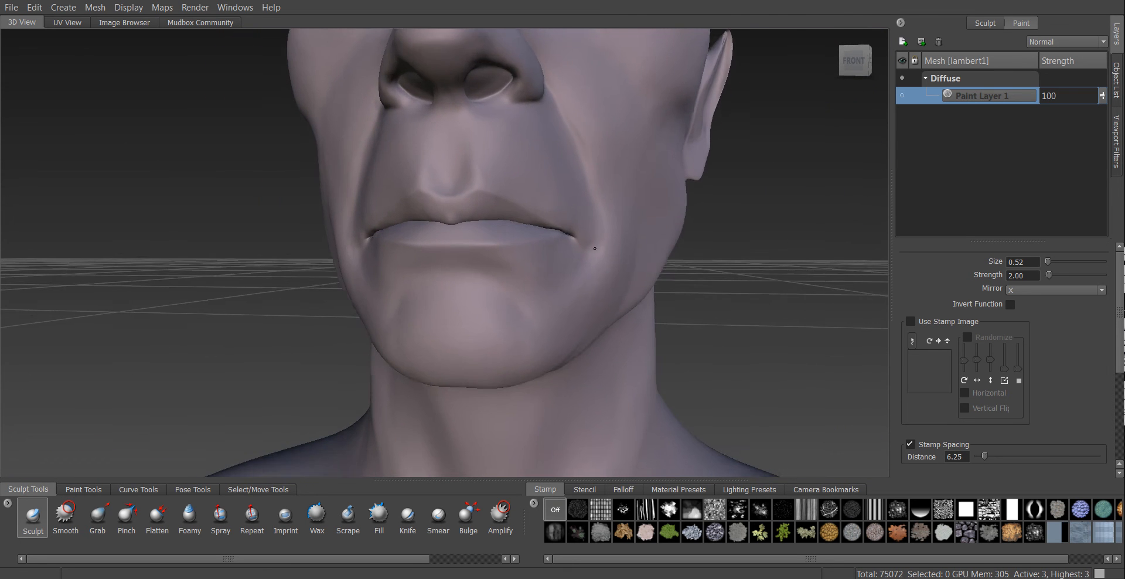
alt+right_drag(580, 234, 572, 224)
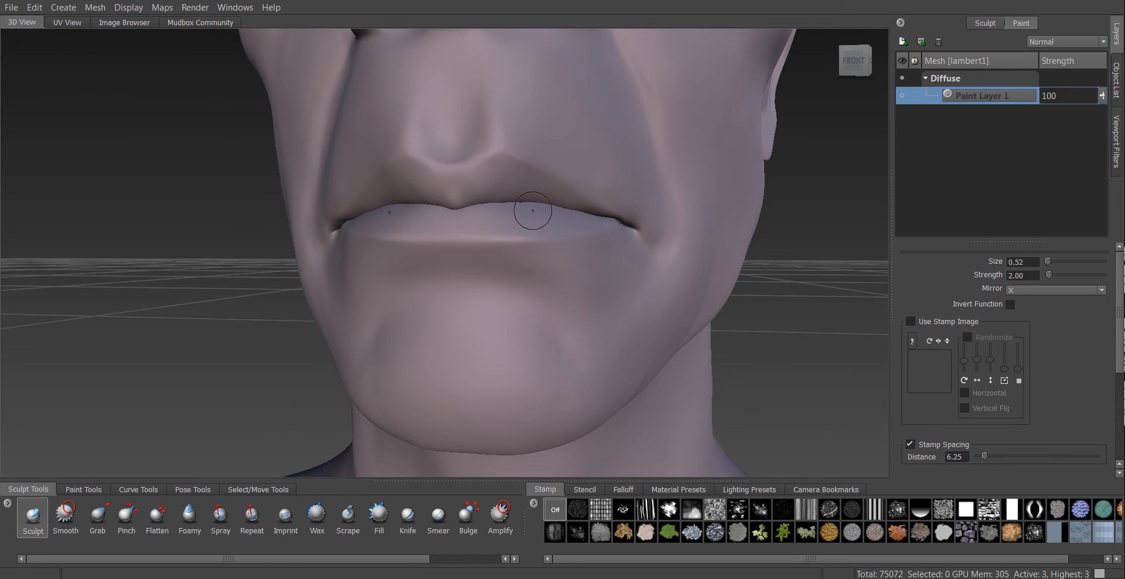
alt+drag(615, 229, 527, 263)
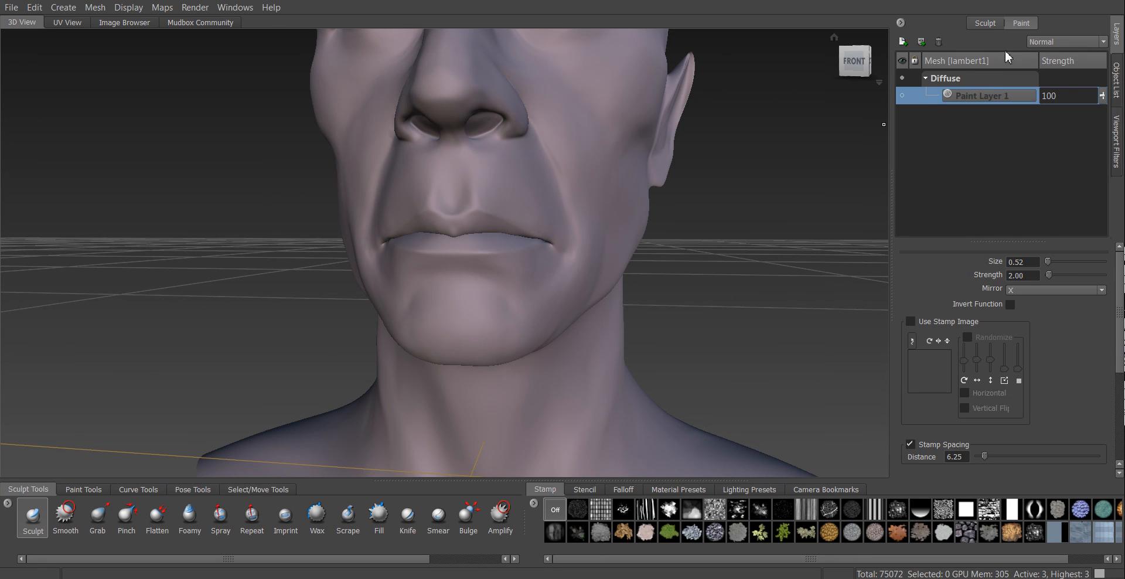
Lower the mesh to subdivision level 0 and add a new sculpt layer
click(985, 23)
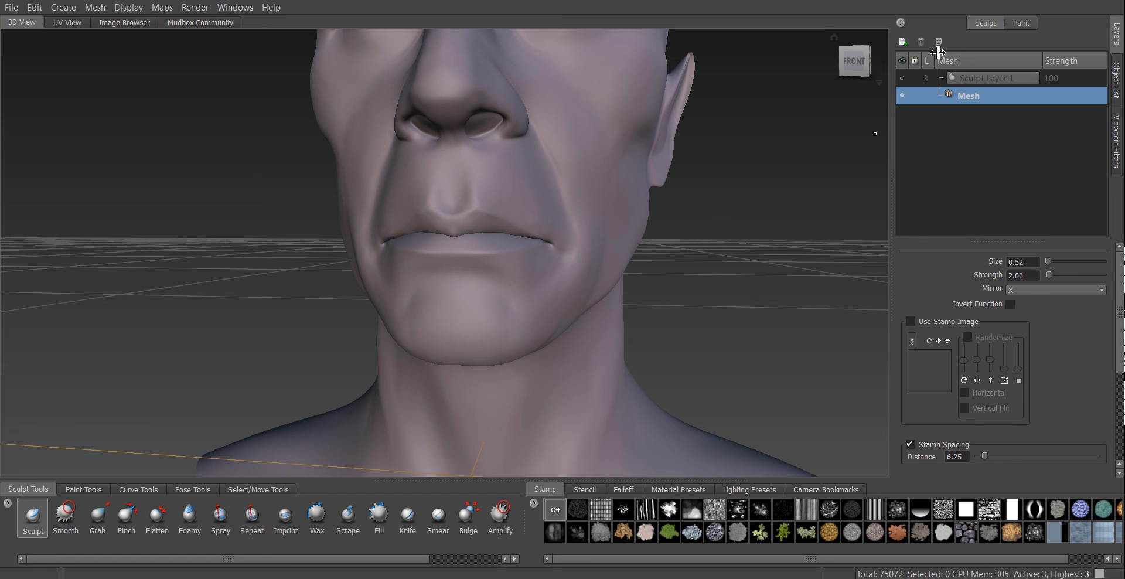
key(Page_Up)
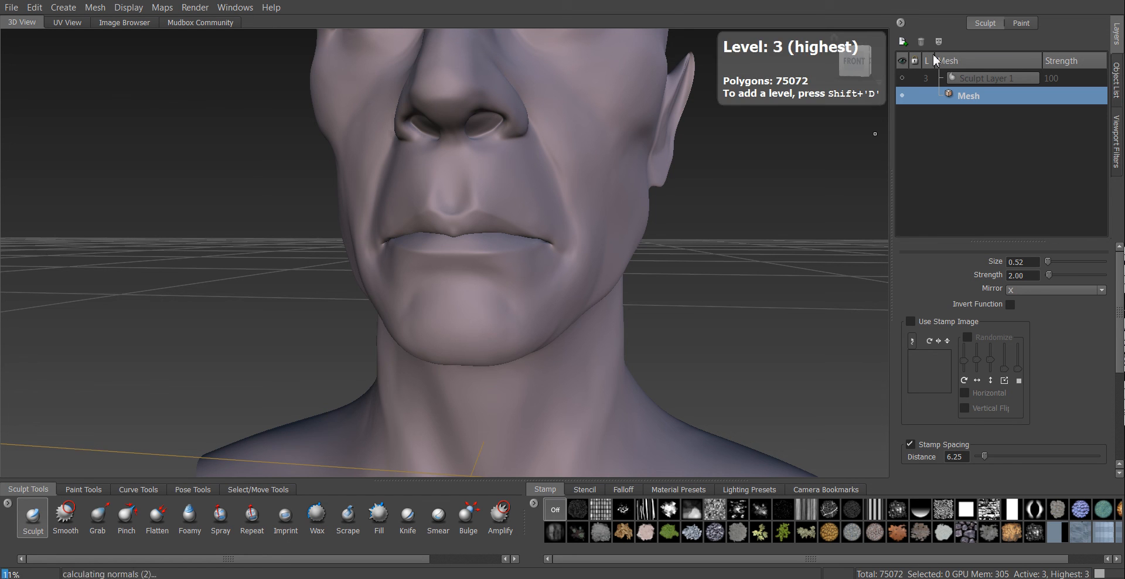
key(Page_Down)
key(Page_Down)
key(Page_Down)
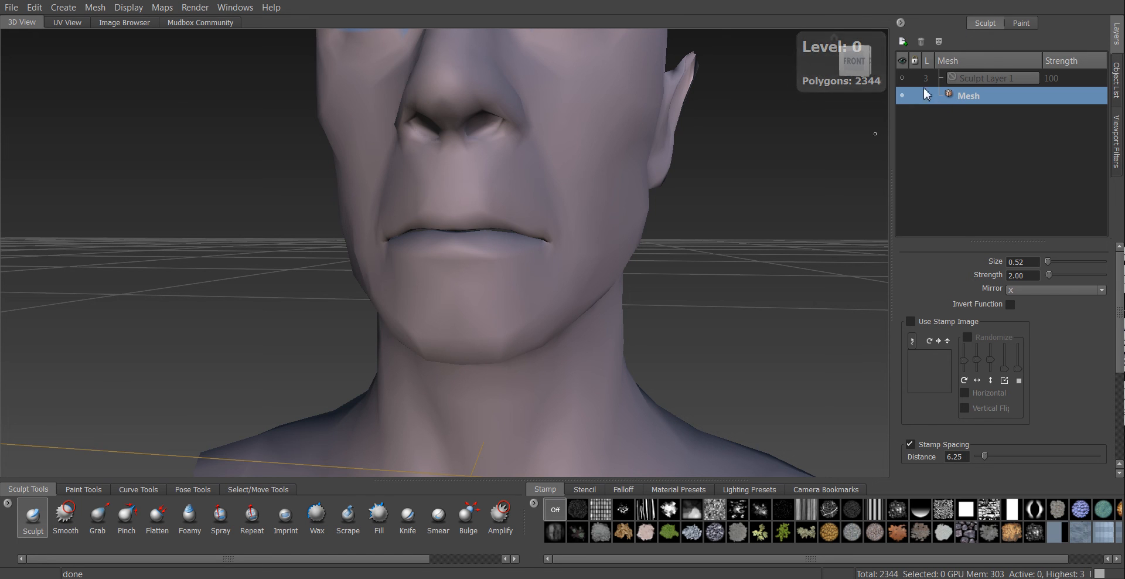
click(903, 42)
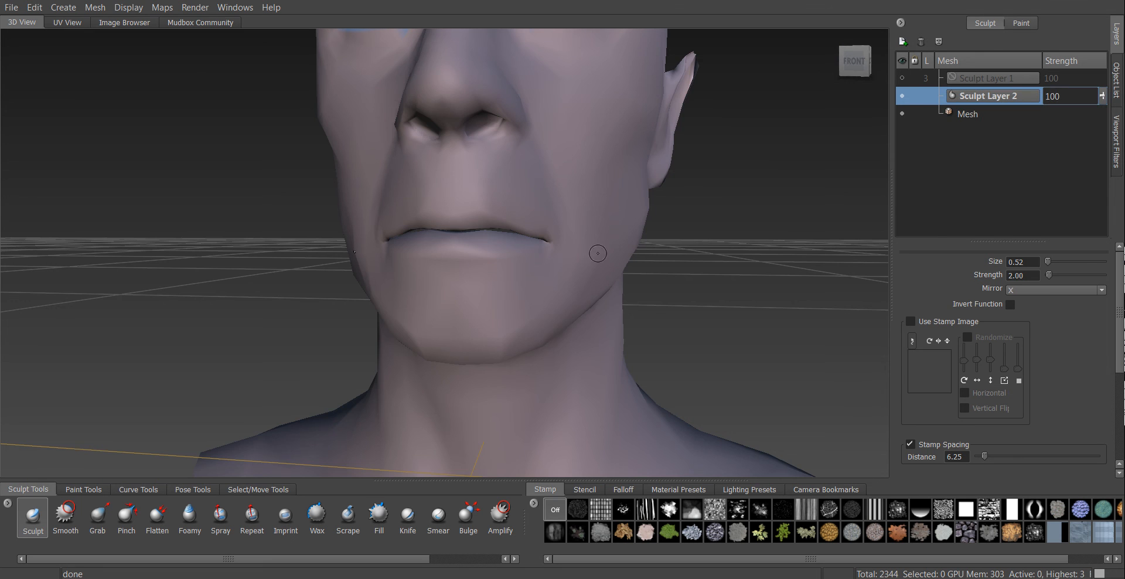
Pull the centre of the upper lip upward using the X-mirrored Grab tool at size 1.23 and strength 100
scroll(636, 234, up, 5)
alt+drag(636, 234, 600, 180)
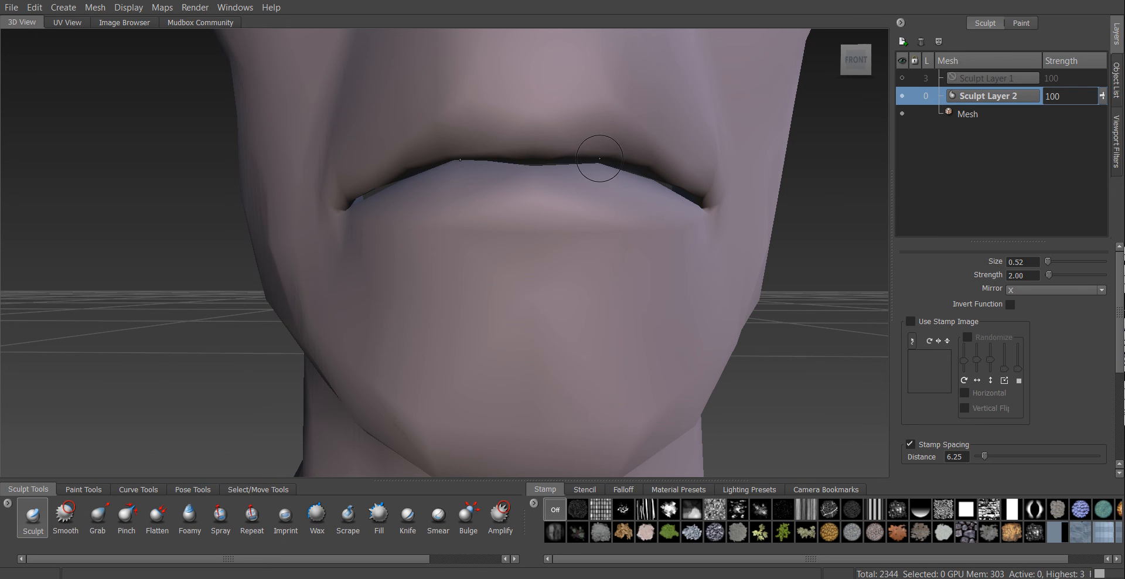
mouse_move(596, 166)
mouse_down()
mouse_move(612, 167)
mouse_move(586, 156)
mouse_up()
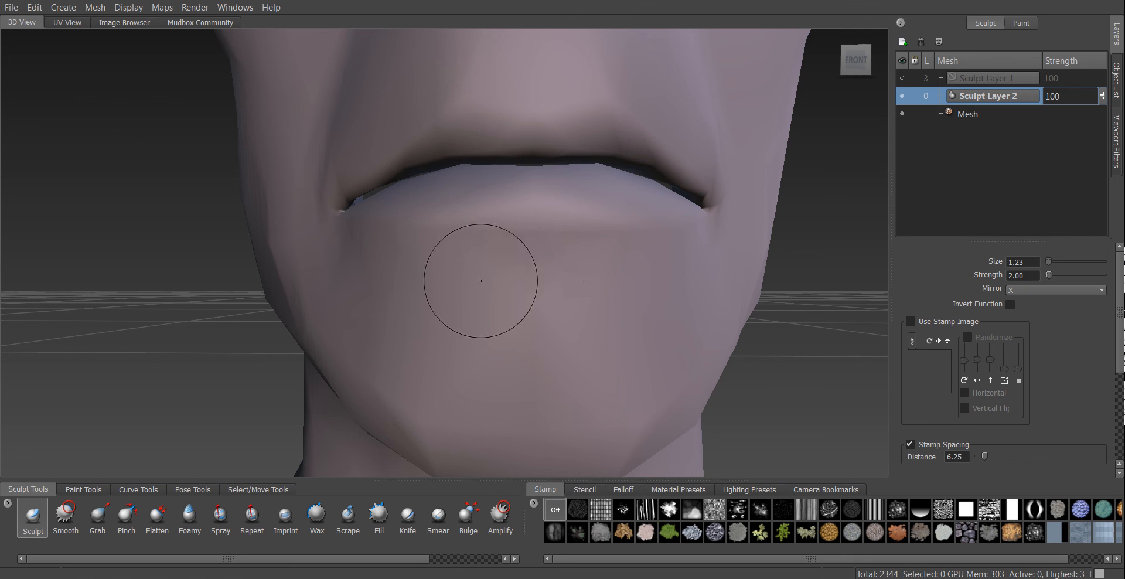
click(98, 516)
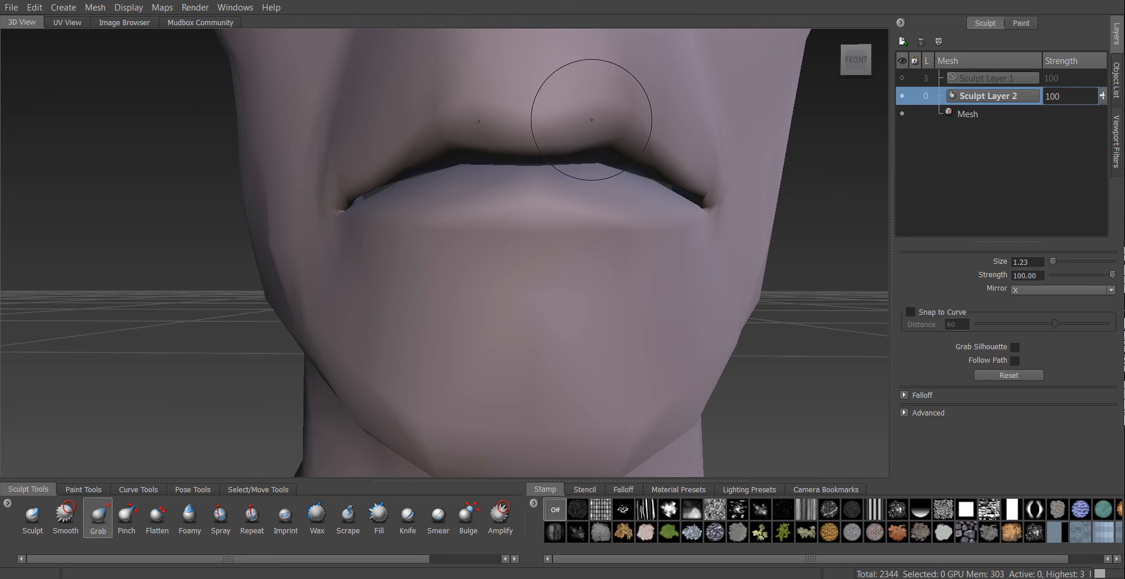
drag(578, 121, 601, 95)
mouse_move(543, 153)
mouse_down()
mouse_move(534, 132)
mouse_move(580, 136)
mouse_move(576, 125)
mouse_up()
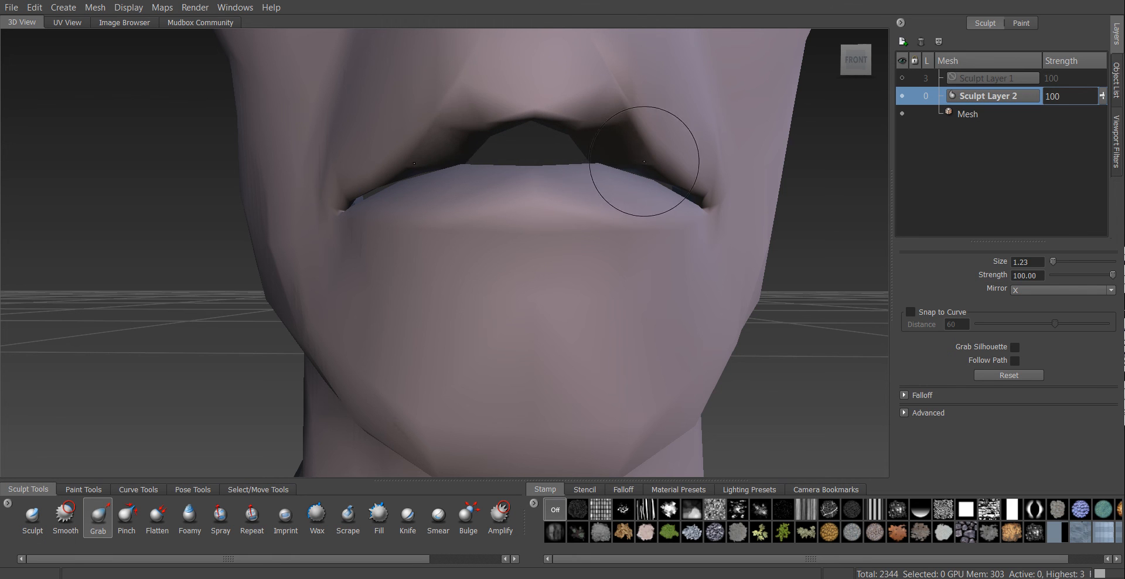
Open the mouth toward its corners by pulling the outer parts of the upper lip upward with Grab
drag(641, 157, 650, 145)
drag(686, 180, 679, 171)
mouse_move(640, 201)
alt+mouse_down()
mouse_move(621, 223)
mouse_move(593, 174)
alt+mouse_up()
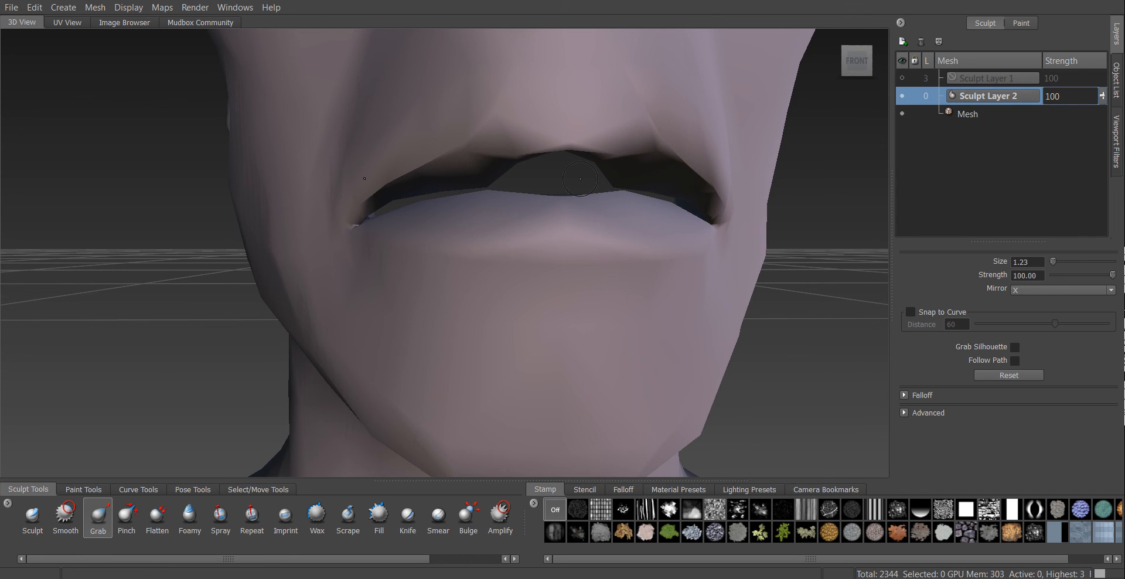
drag(488, 176, 480, 161)
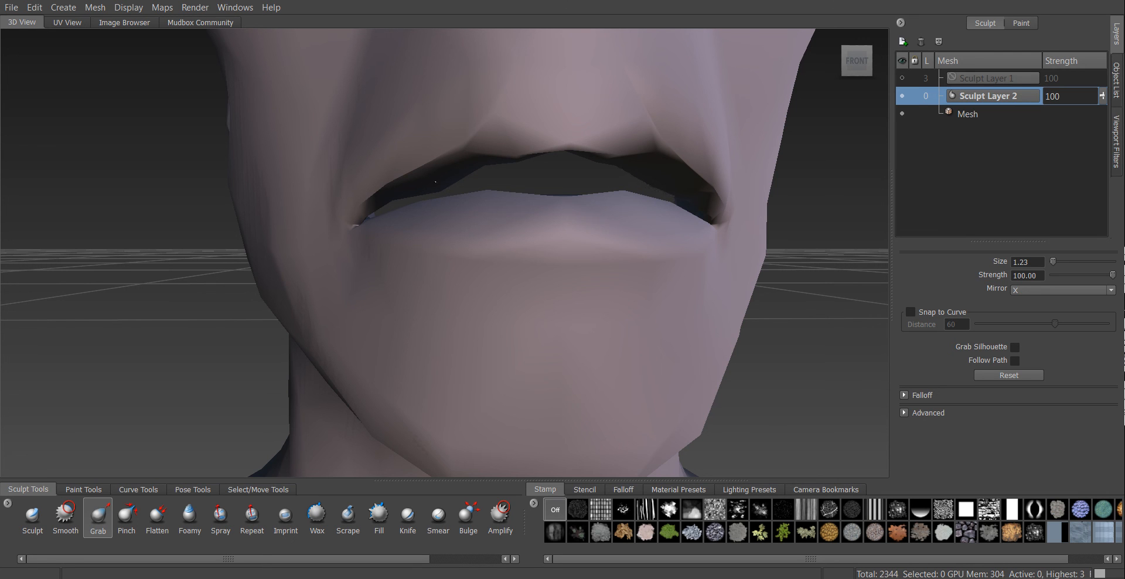
drag(437, 198, 441, 203)
mouse_move(566, 196)
alt+mouse_down()
mouse_move(609, 176)
mouse_move(617, 188)
mouse_move(603, 214)
alt+mouse_up()
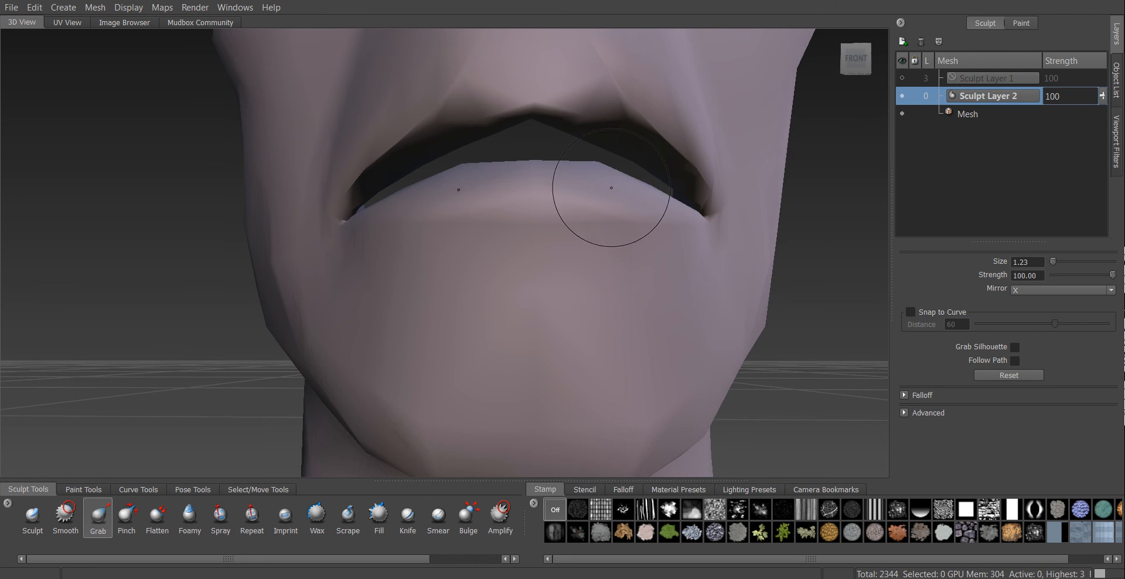
Show Paint Layer 1 and paint the inner upper lip black with the X-mirrored Paint Brush at size 0.31 and strength 100
click(1019, 25)
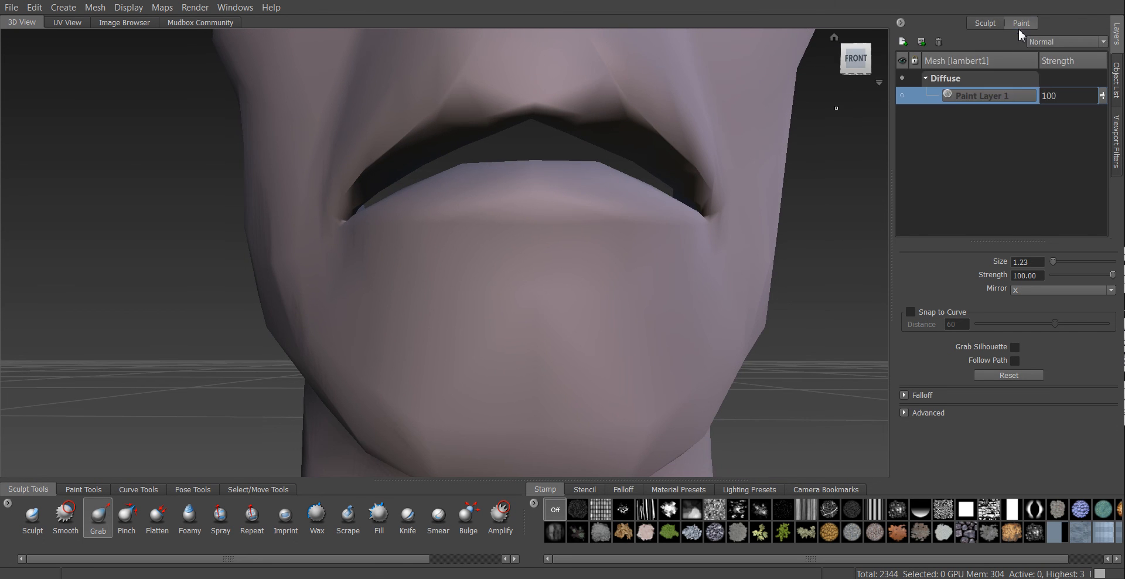
click(902, 96)
mouse_move(698, 191)
alt+mouse_down()
mouse_move(666, 138)
mouse_move(649, 213)
mouse_move(635, 201)
mouse_move(603, 200)
alt+mouse_up()
alt+right_drag(603, 200, 688, 221)
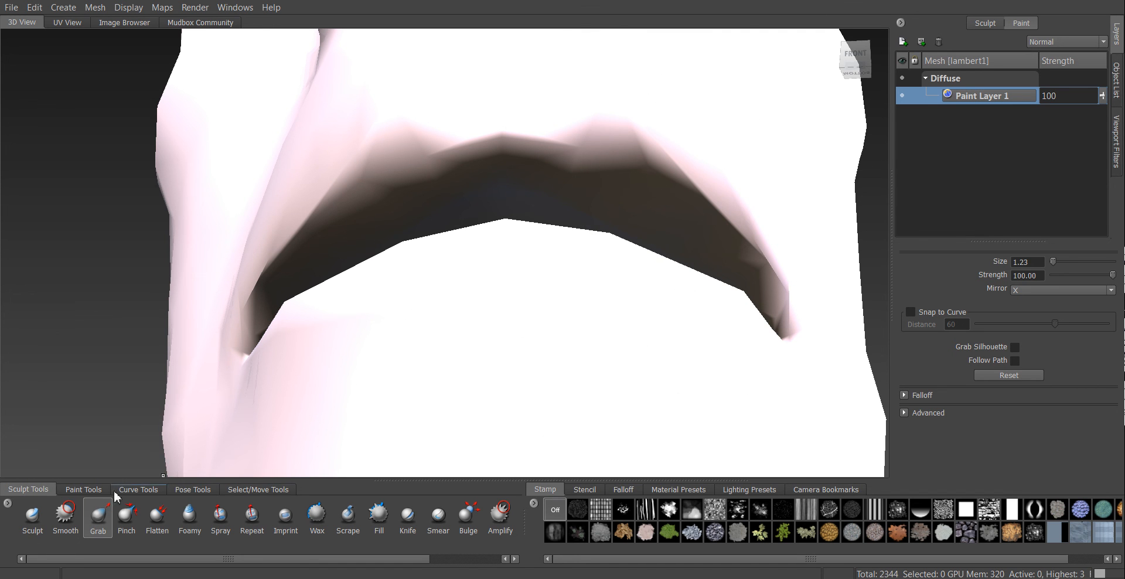
click(84, 489)
click(41, 516)
mouse_move(476, 171)
mouse_down()
mouse_move(389, 158)
mouse_move(394, 176)
mouse_move(351, 196)
mouse_move(495, 135)
mouse_move(364, 199)
mouse_move(468, 156)
mouse_move(481, 169)
mouse_move(439, 199)
mouse_move(369, 231)
mouse_move(347, 228)
mouse_move(284, 275)
mouse_move(427, 153)
mouse_move(472, 161)
mouse_move(498, 208)
mouse_move(453, 216)
mouse_up()
alt+drag(452, 216, 545, 217)
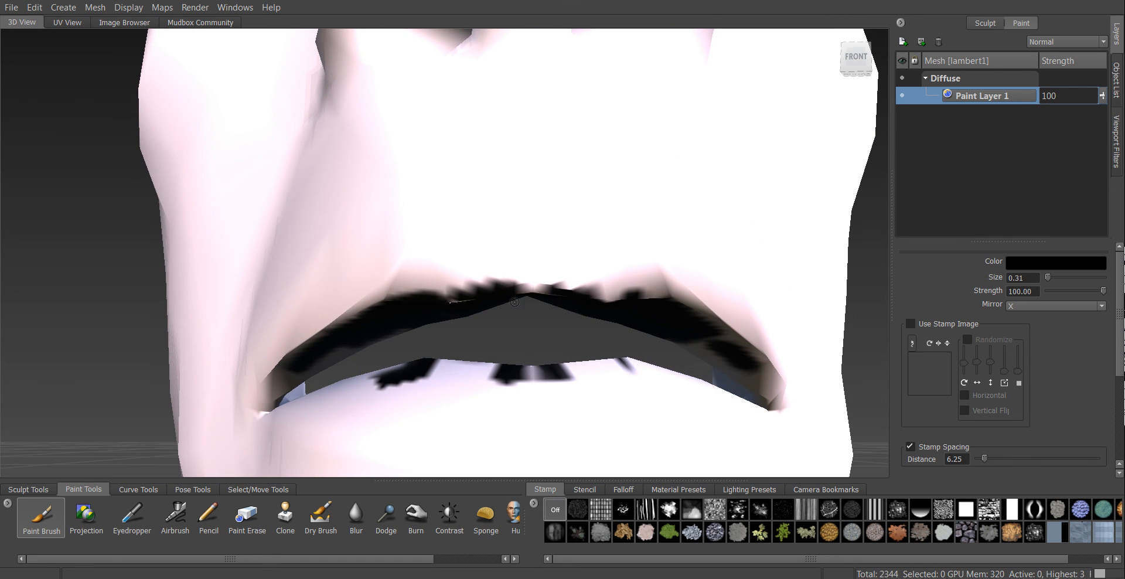
Undo the stray black strokes on the lower lip
key(ctrl+z)
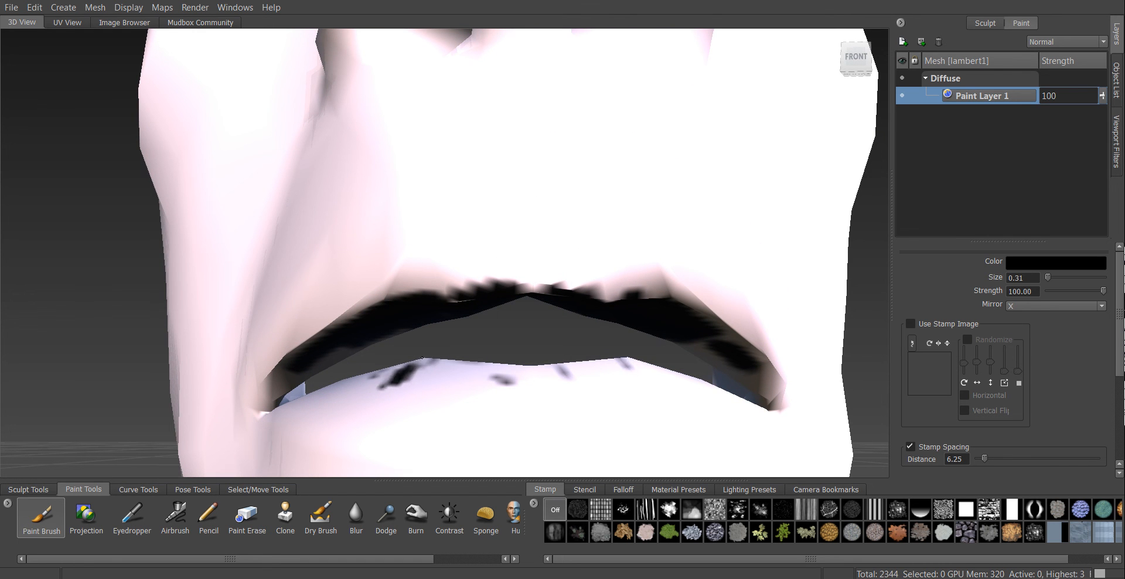
alt+drag(399, 385, 552, 380)
alt+drag(597, 344, 451, 320)
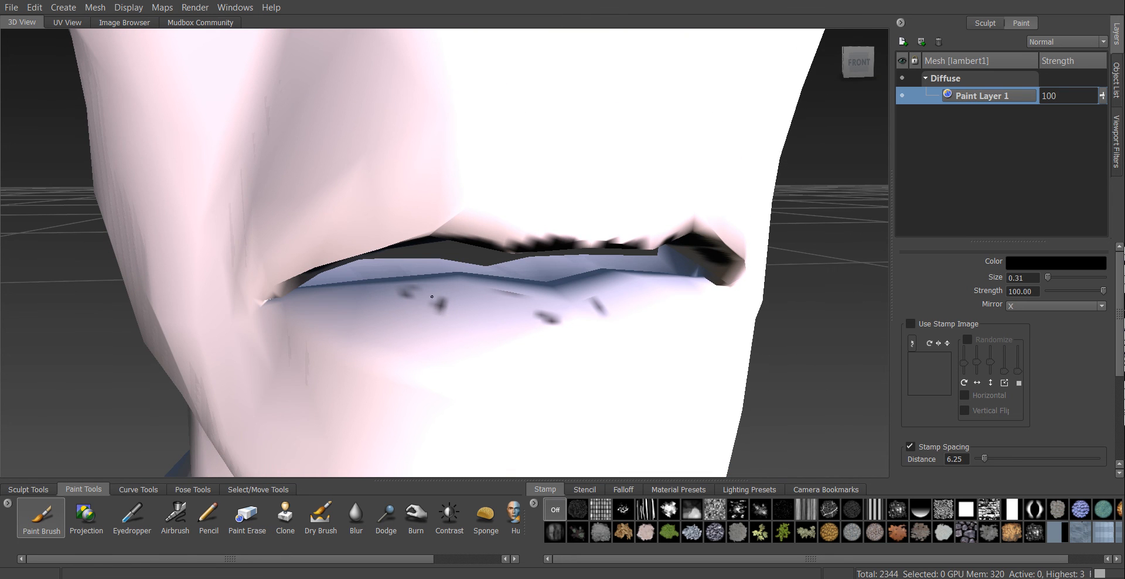
key(ctrl+z)
key(ctrl+z)
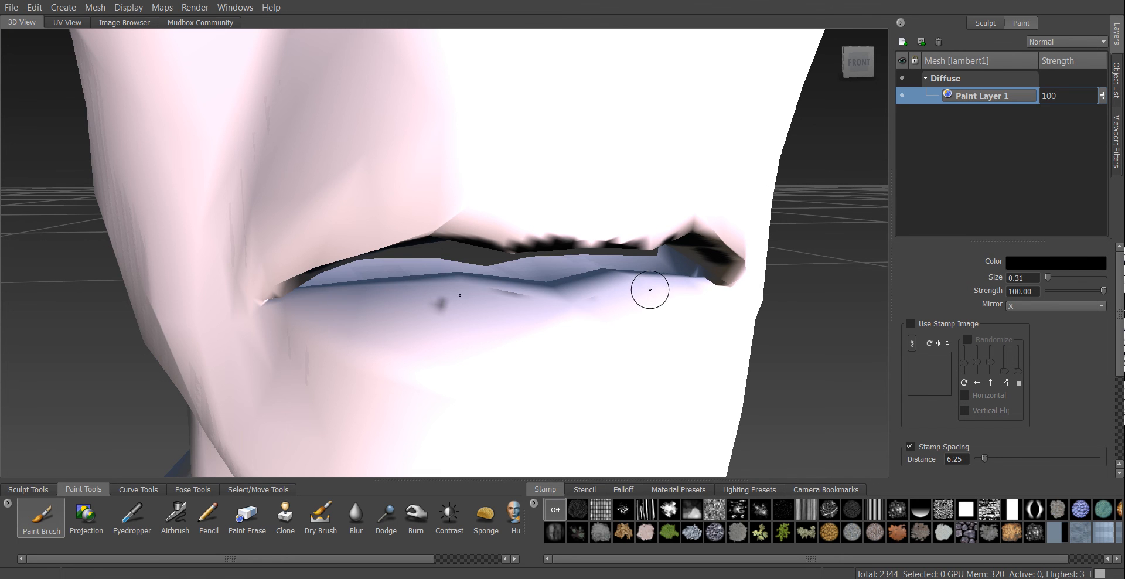
Raise the mesh to subdivision level 1 and extend the black paint along the inner upper lip into the mouth corners
key(Page_Up)
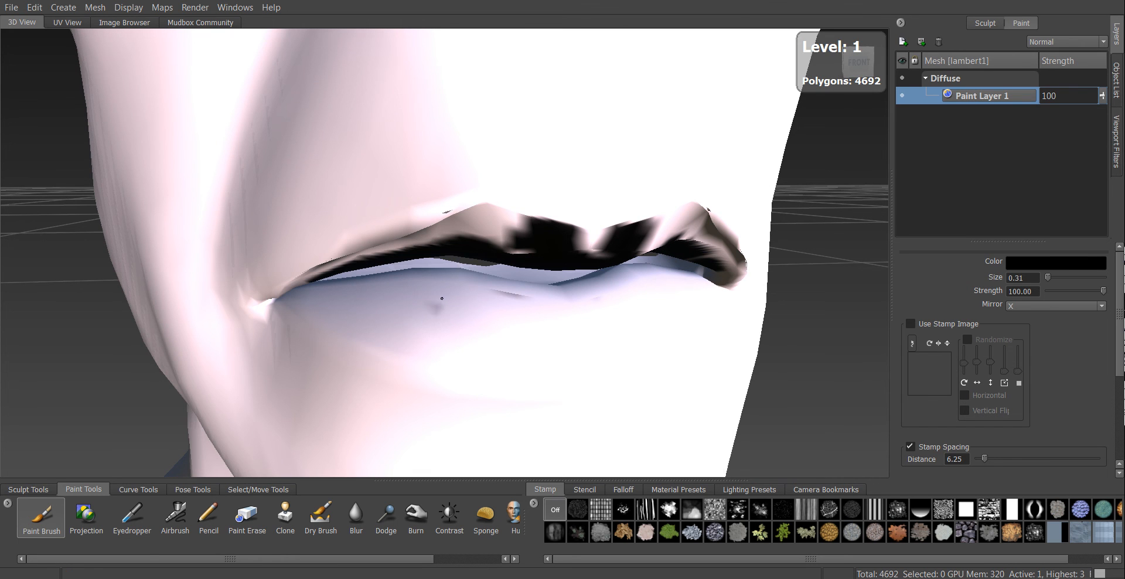
mouse_move(573, 284)
alt+mouse_down()
mouse_move(547, 196)
mouse_move(562, 306)
mouse_move(496, 227)
mouse_move(486, 183)
mouse_move(464, 179)
mouse_move(400, 267)
mouse_move(343, 313)
mouse_move(478, 198)
mouse_move(559, 193)
alt+mouse_up()
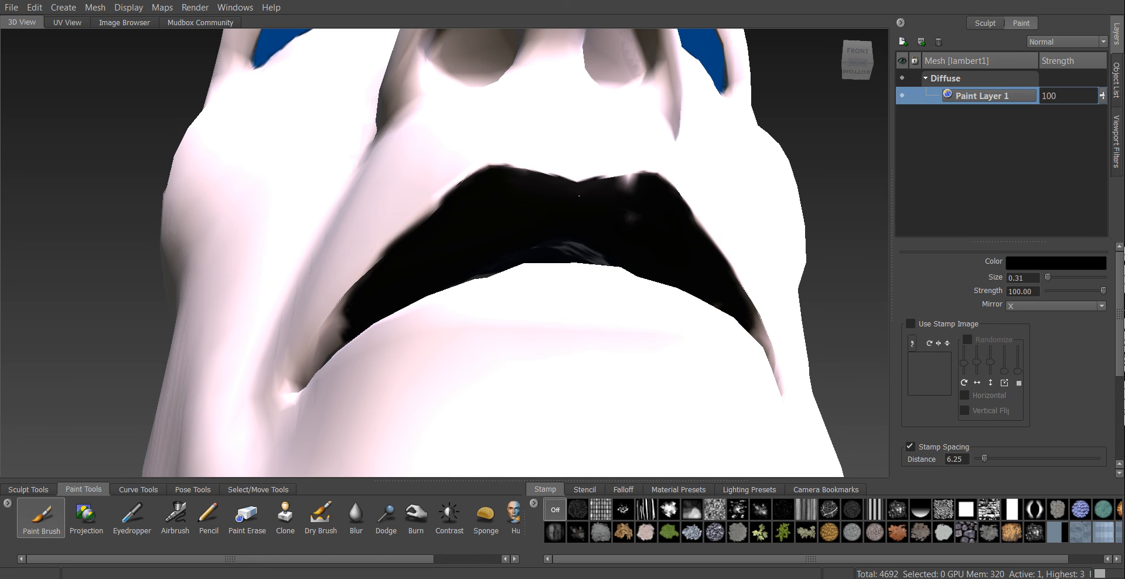
drag(359, 297, 335, 336)
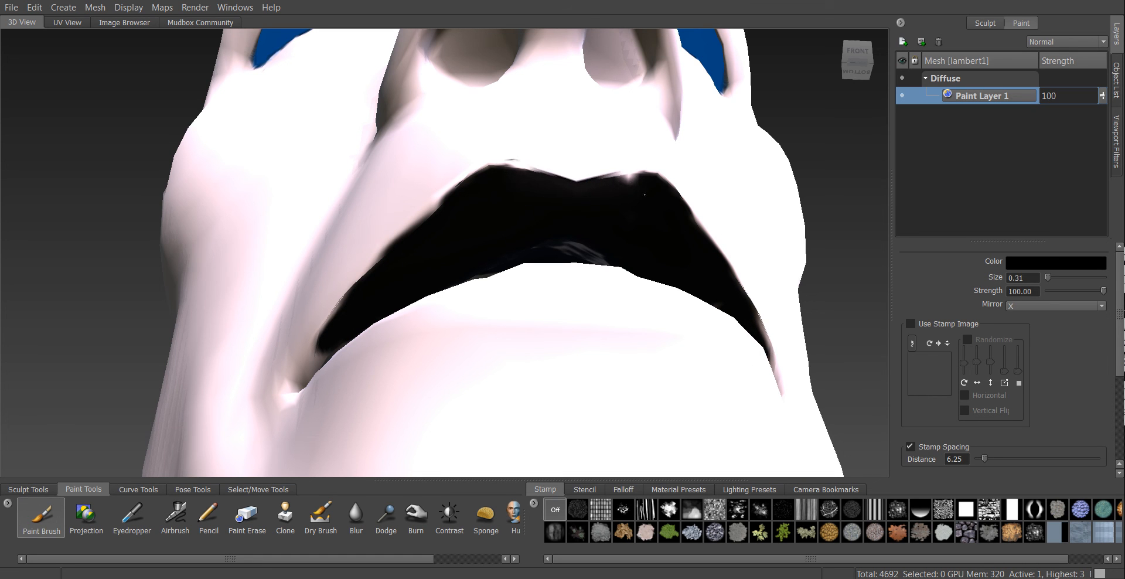
mouse_move(590, 234)
alt+mouse_down()
mouse_move(630, 293)
mouse_move(699, 208)
mouse_move(635, 209)
mouse_move(593, 228)
mouse_move(595, 261)
mouse_move(679, 322)
mouse_move(674, 352)
mouse_move(721, 363)
mouse_move(738, 351)
mouse_move(653, 345)
mouse_move(724, 378)
mouse_move(551, 377)
alt+mouse_up()
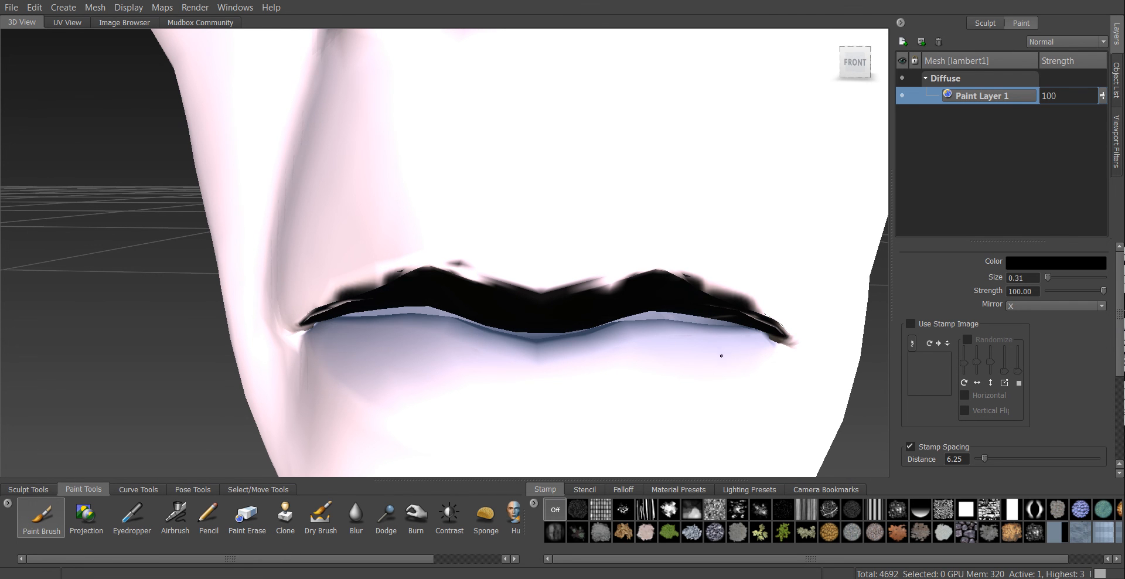
mouse_move(728, 347)
alt+mouse_down()
mouse_move(718, 307)
mouse_move(678, 299)
mouse_move(681, 270)
alt+mouse_up()
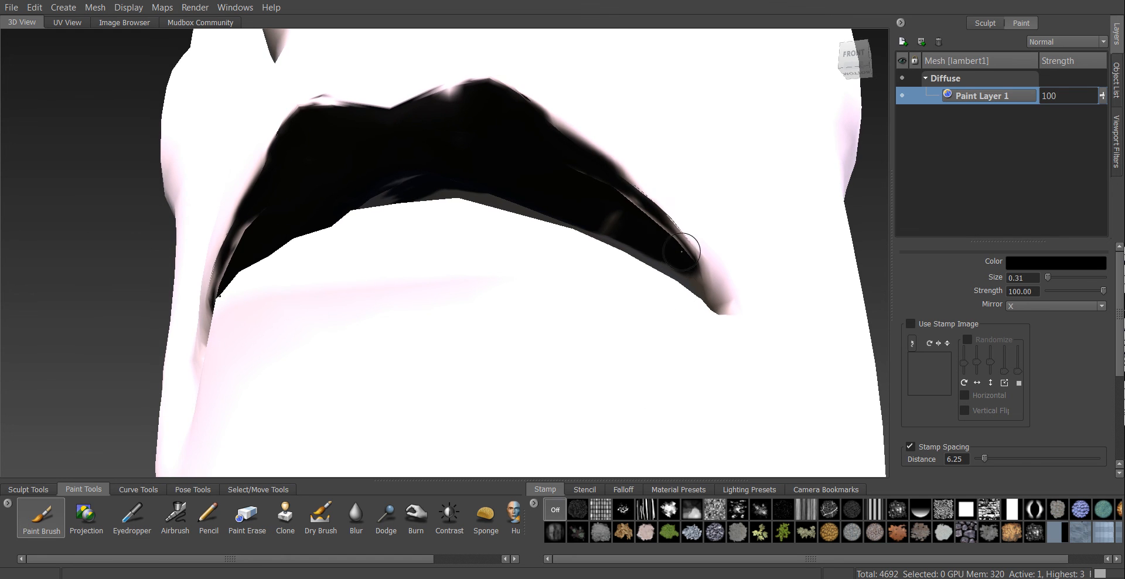
drag(646, 200, 702, 277)
alt+drag(702, 277, 691, 322)
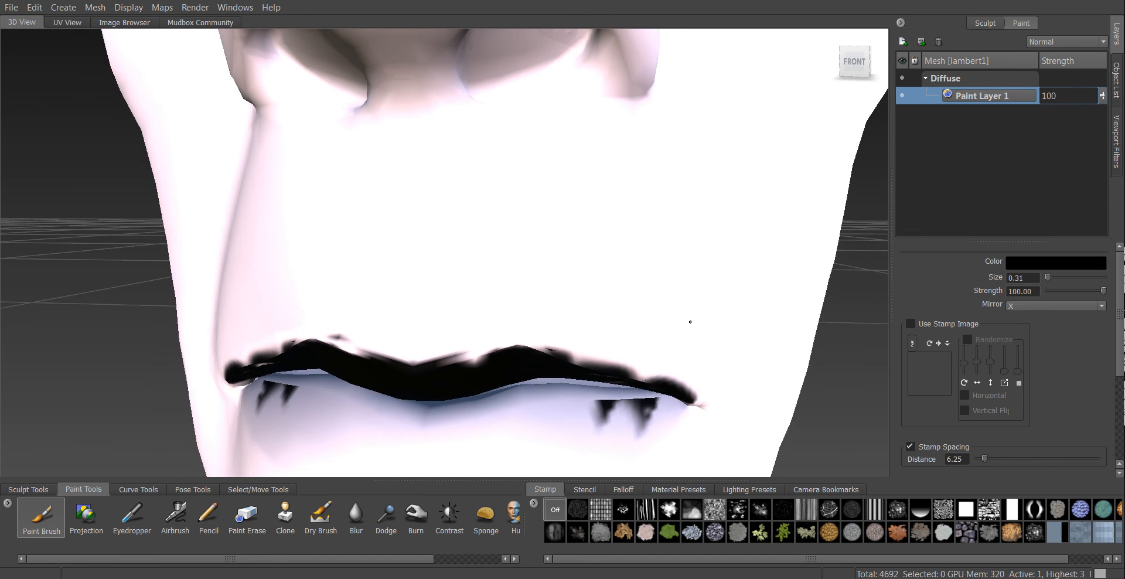
Erase the stray black marks on the lower lip and check the painted mouth from several angles
mouse_move(642, 416)
ctrl+mouse_down()
mouse_move(603, 418)
mouse_move(666, 380)
ctrl+mouse_up()
alt+drag(502, 305, 297, 284)
alt+drag(565, 264, 539, 337)
scroll(462, 331, down, 3)
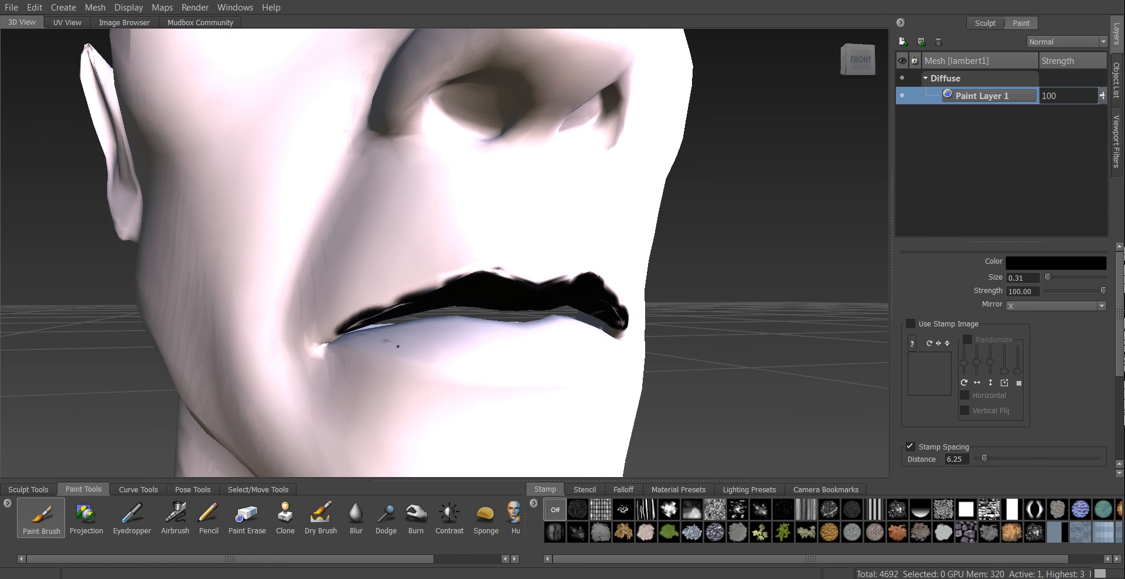
alt+drag(578, 344, 574, 306)
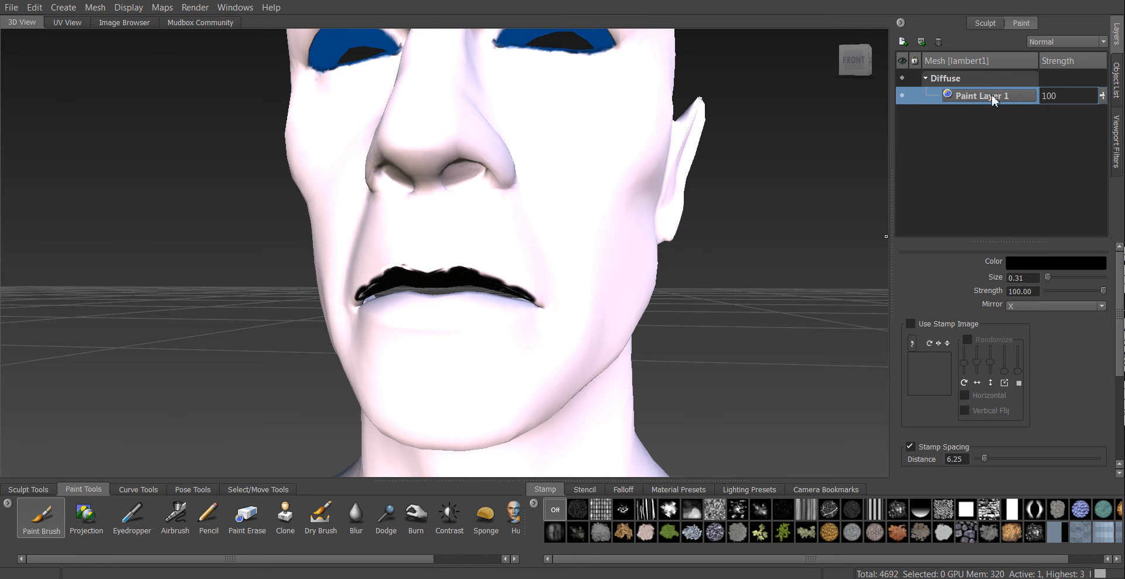
Return the mesh to subdivision level 0 and delete Sculpt Layer 2
click(988, 26)
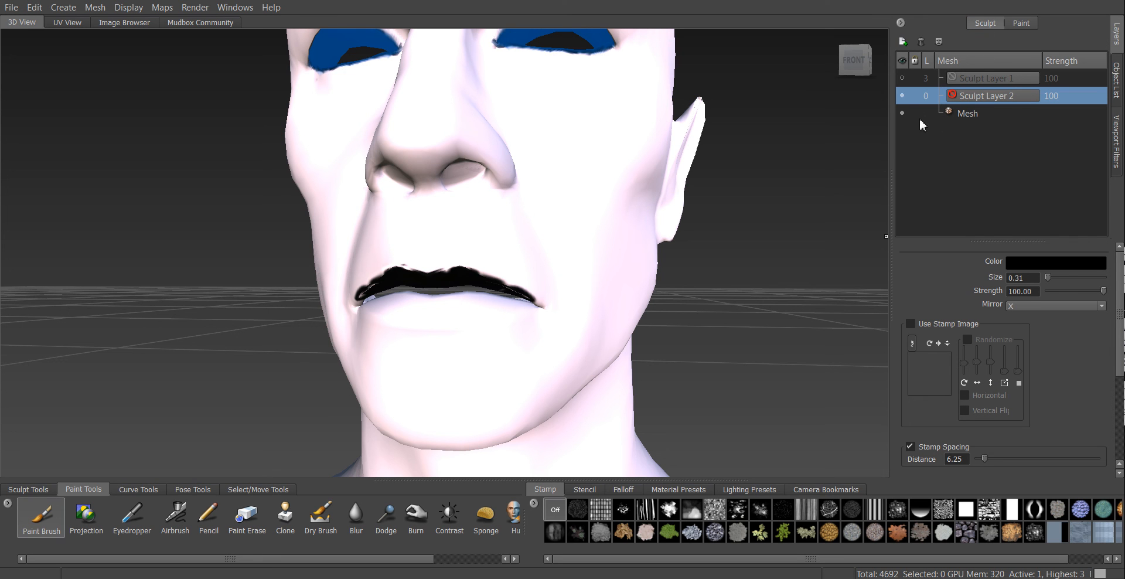
key(Page_Down)
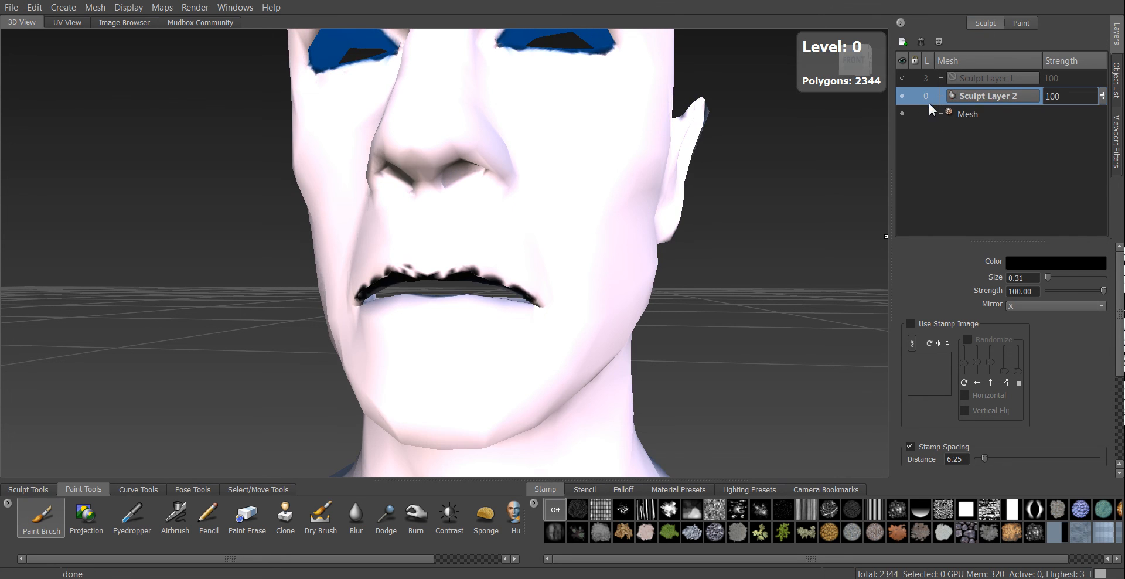
click(920, 41)
At subdivision level 1, fill the gaps in the black paint along the upper lip edge and display the paint layers
alt+drag(478, 308, 556, 293)
alt+right_drag(557, 293, 723, 214)
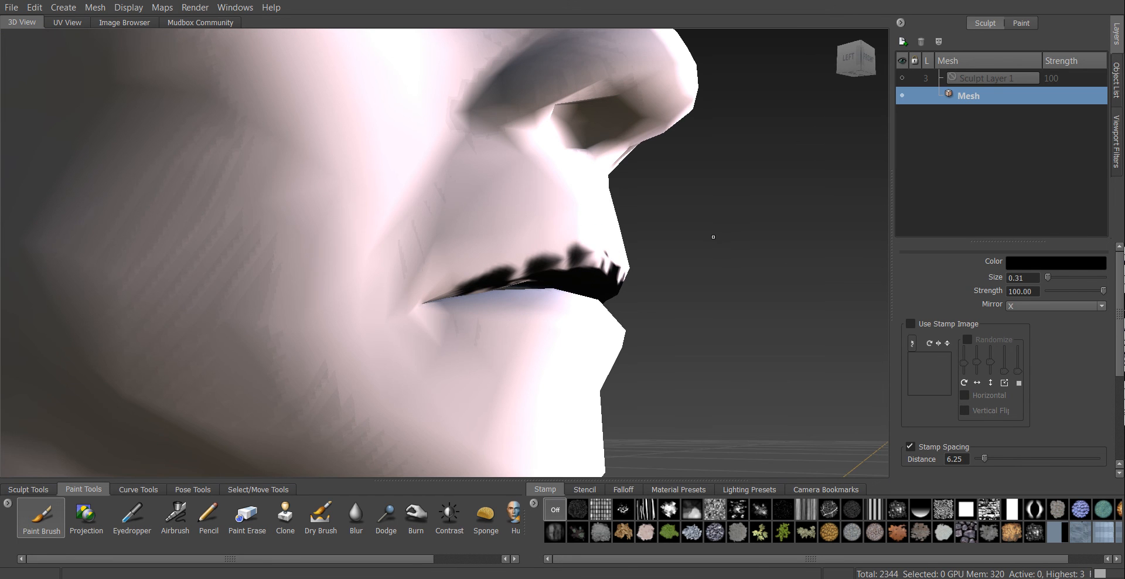
key(Page_Up)
mouse_move(590, 273)
alt+mouse_down()
mouse_move(528, 279)
mouse_move(532, 258)
alt+mouse_up()
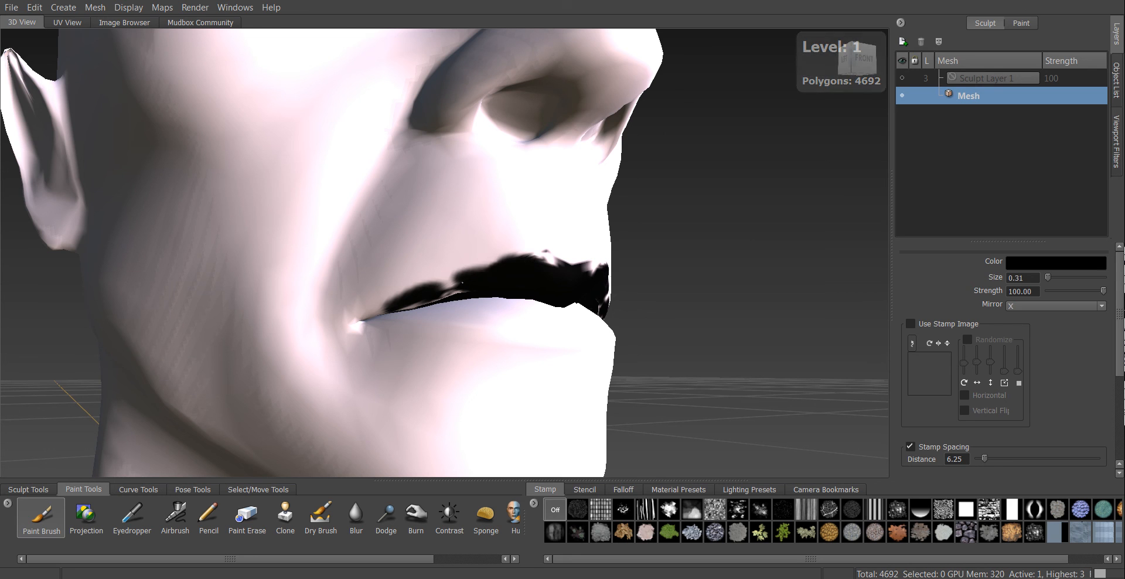
drag(434, 275, 592, 262)
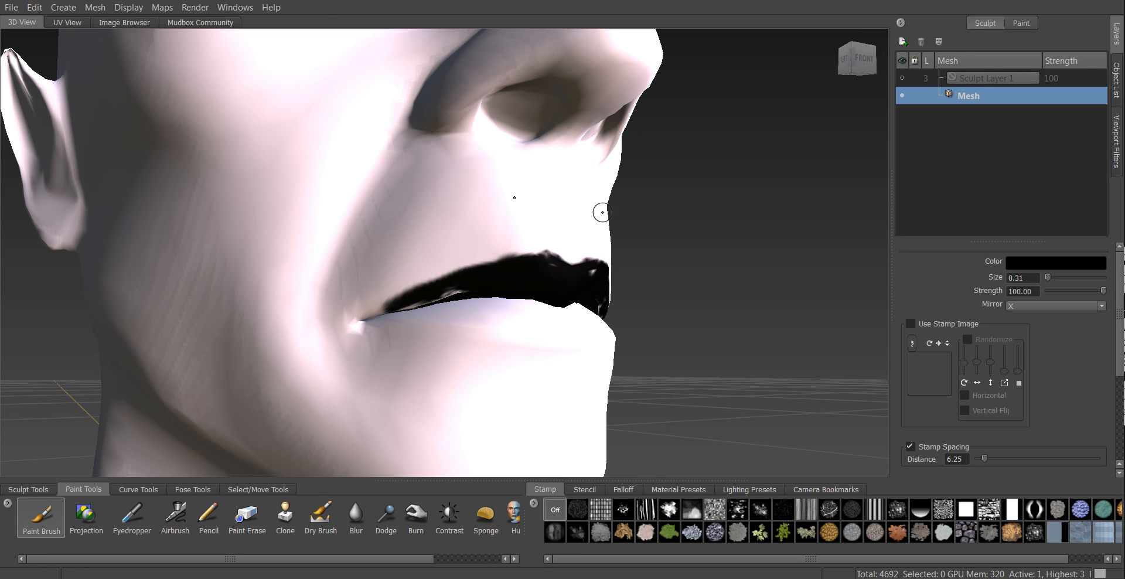
click(1021, 23)
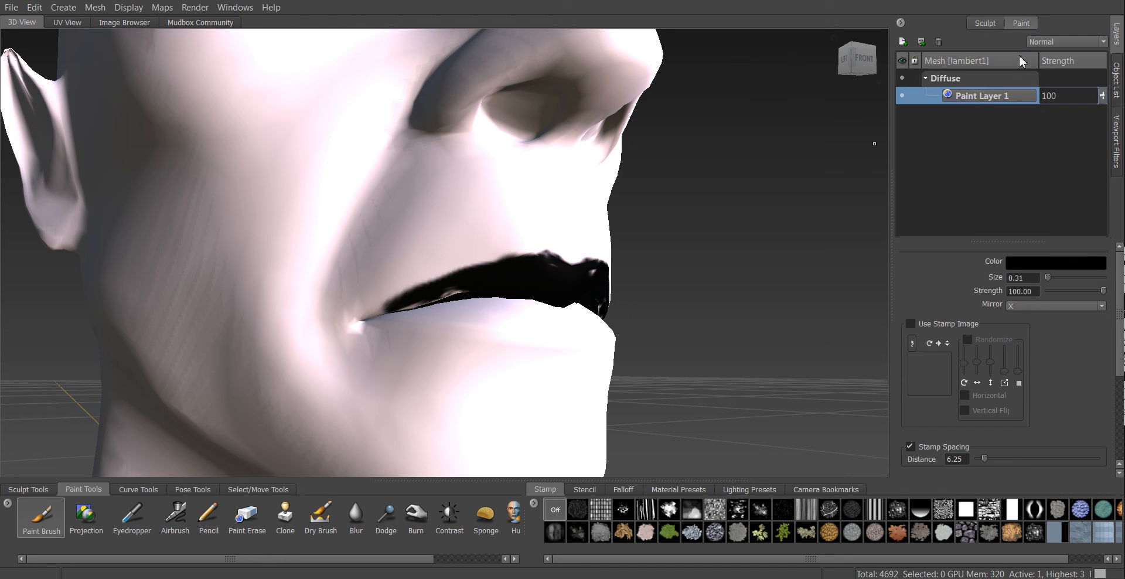
Freeze the mesh areas covered by the black paint on Paint Layer 1
right_click(978, 97)
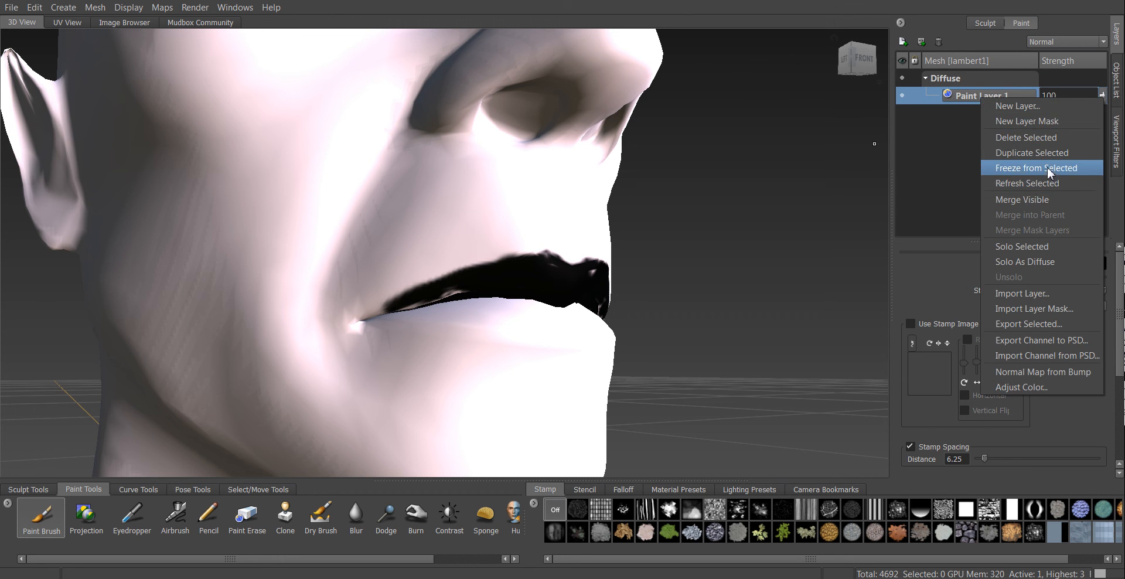
click(988, 175)
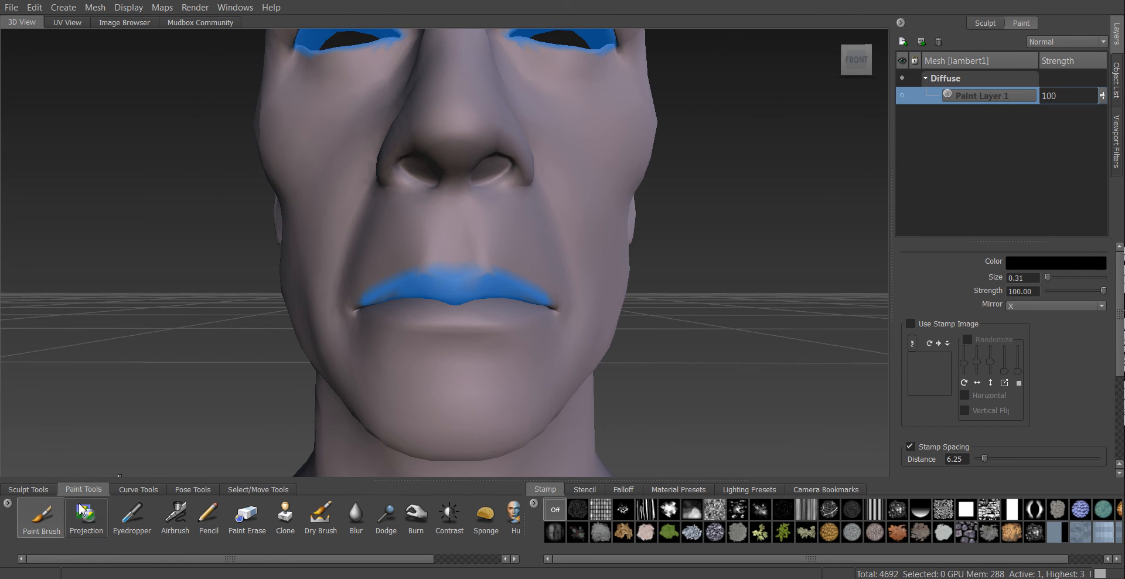
Try to adjust the edge of the lower lip with the Grab brush
click(44, 489)
click(98, 516)
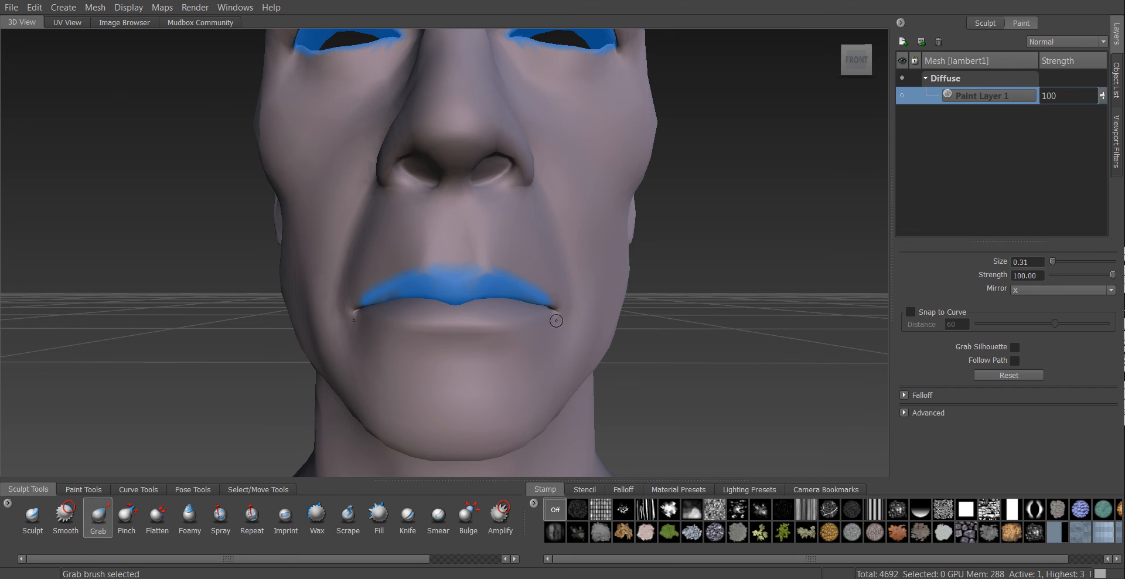
mouse_move(492, 305)
mouse_down()
mouse_move(495, 321)
mouse_move(495, 310)
mouse_up()
Extend the frozen area from the upper lip up toward the nose with the Freeze brush, mirrored in X
click(444, 557)
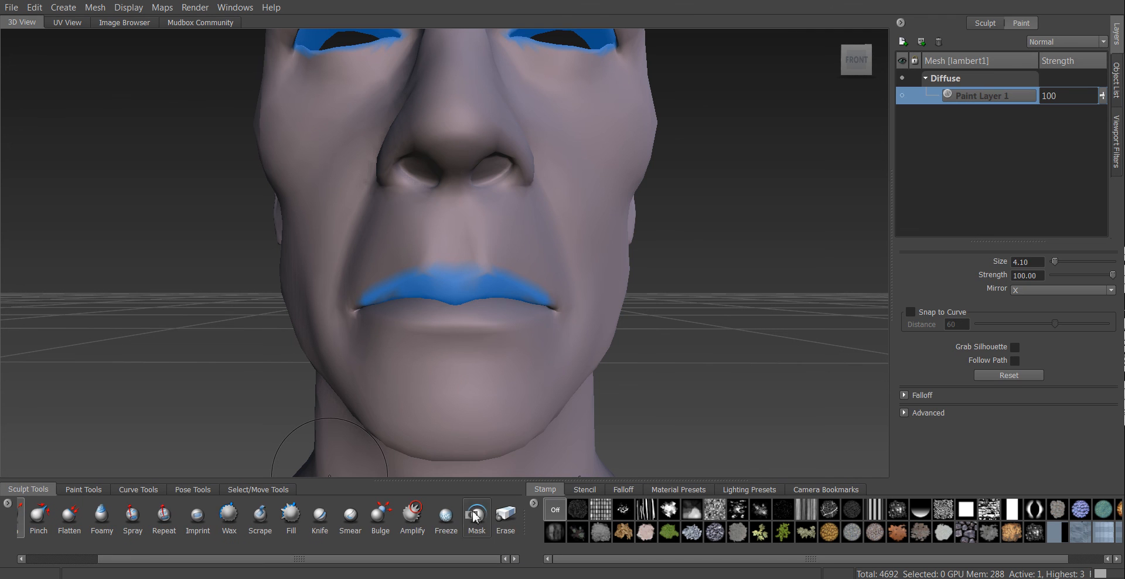
click(447, 516)
mouse_move(413, 292)
mouse_down()
mouse_move(489, 251)
mouse_move(432, 276)
mouse_move(434, 261)
mouse_move(433, 272)
mouse_move(458, 253)
mouse_up()
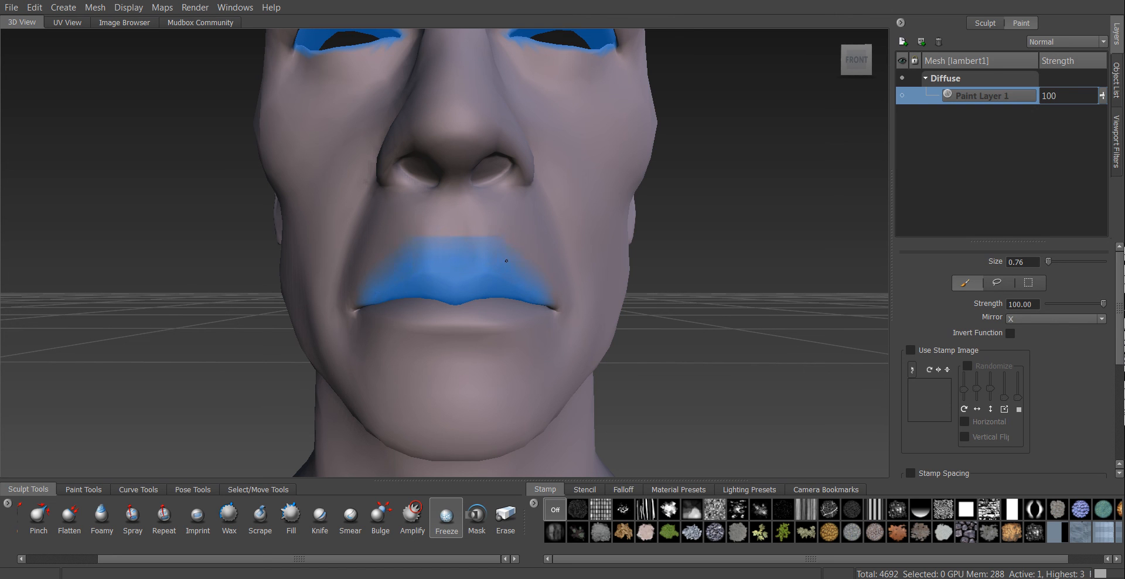
drag(531, 255, 485, 242)
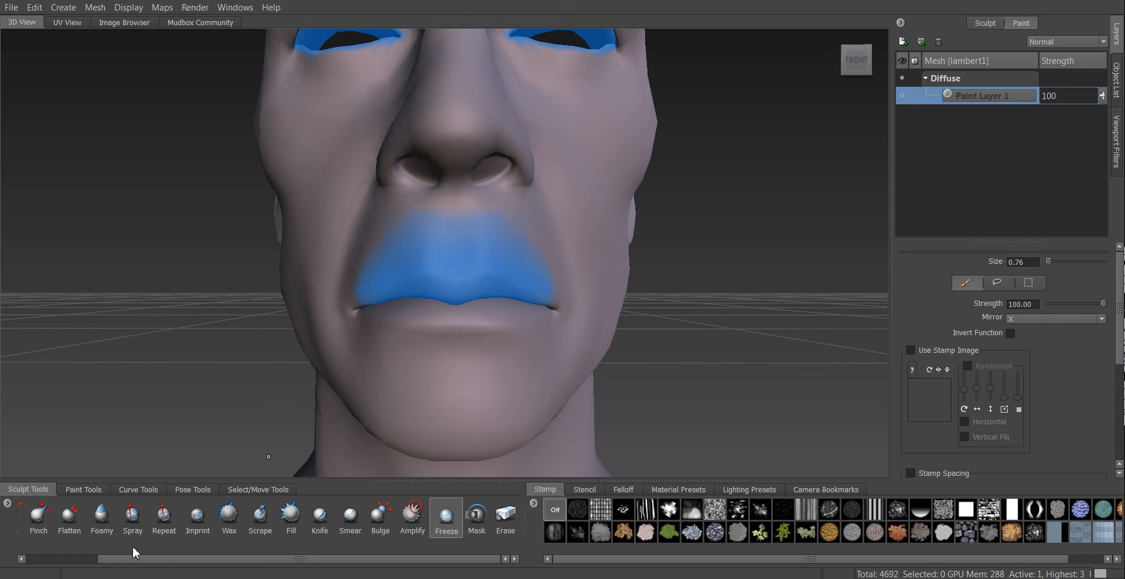
Try to pull the lower lip downward with the Grab brush at size 4.65, mirrored in X
click(84, 559)
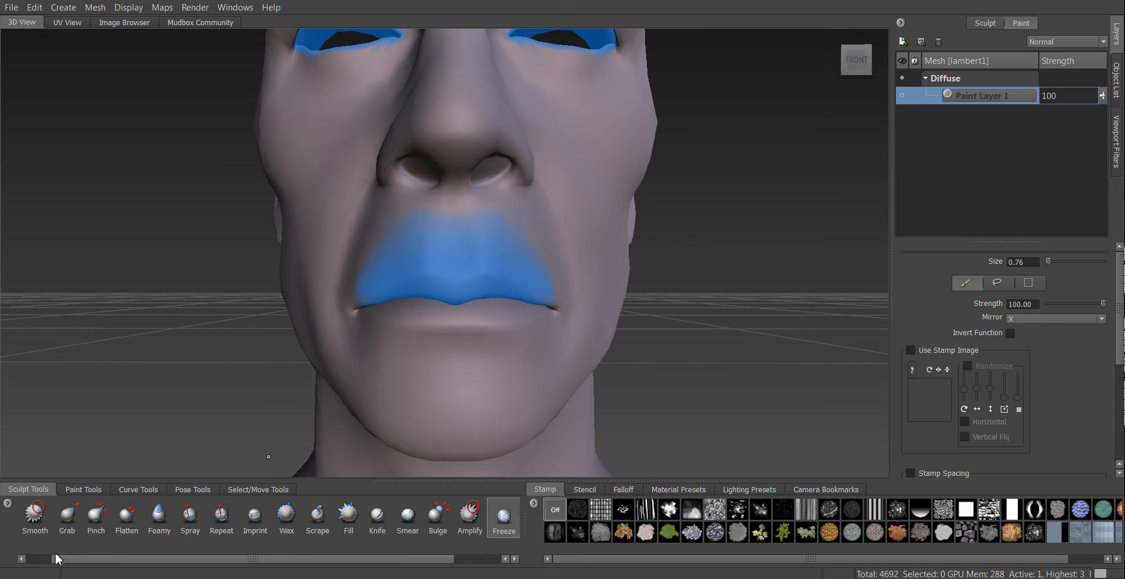
click(98, 523)
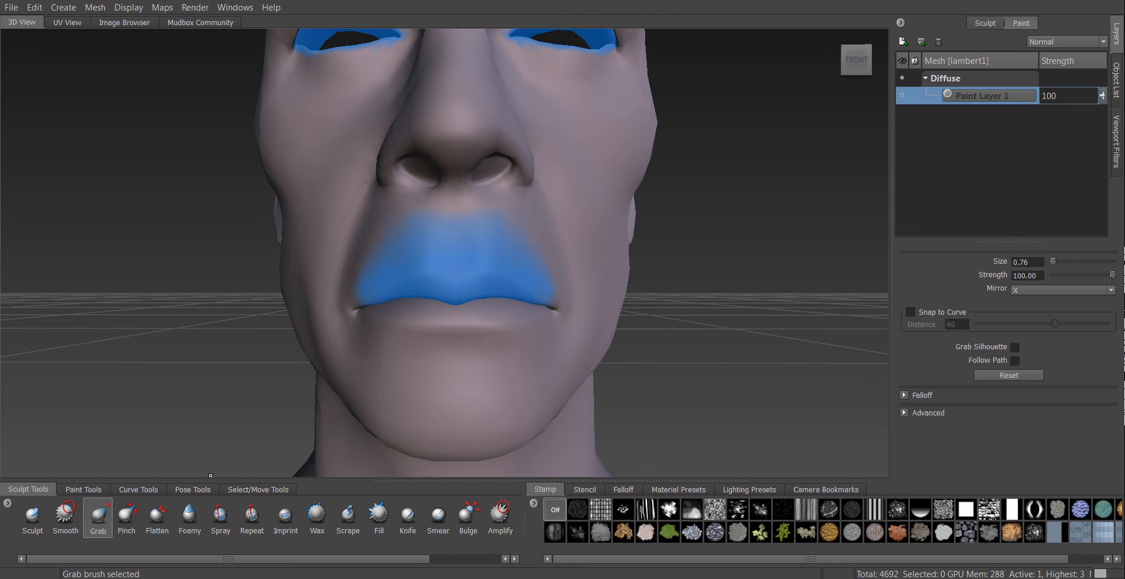
drag(555, 259, 586, 260)
mouse_move(511, 313)
mouse_down()
mouse_move(490, 326)
mouse_move(477, 302)
mouse_move(498, 351)
mouse_up()
key(ctrl+z)
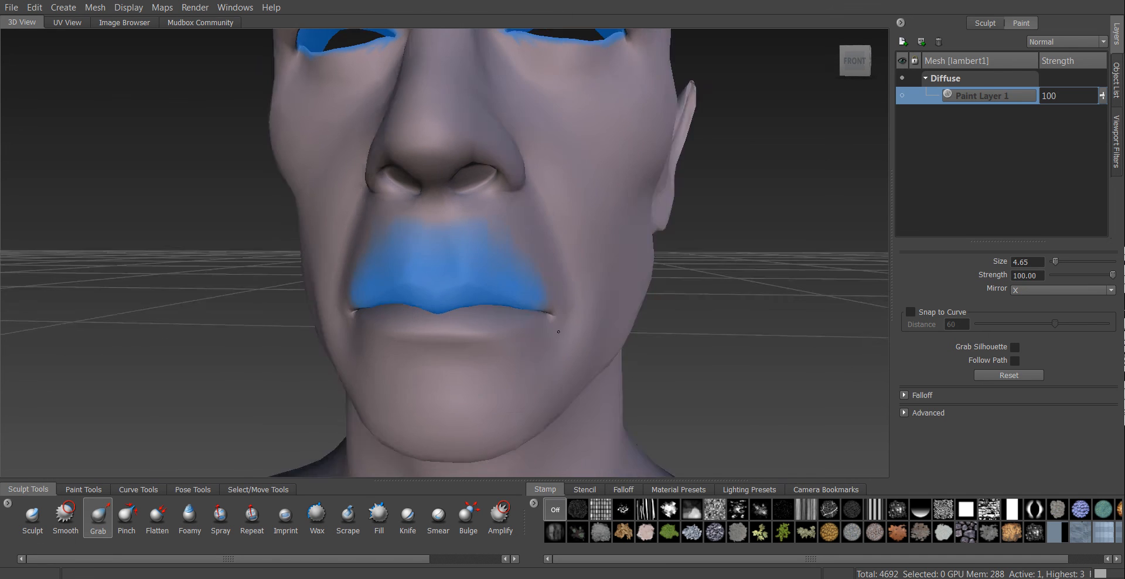